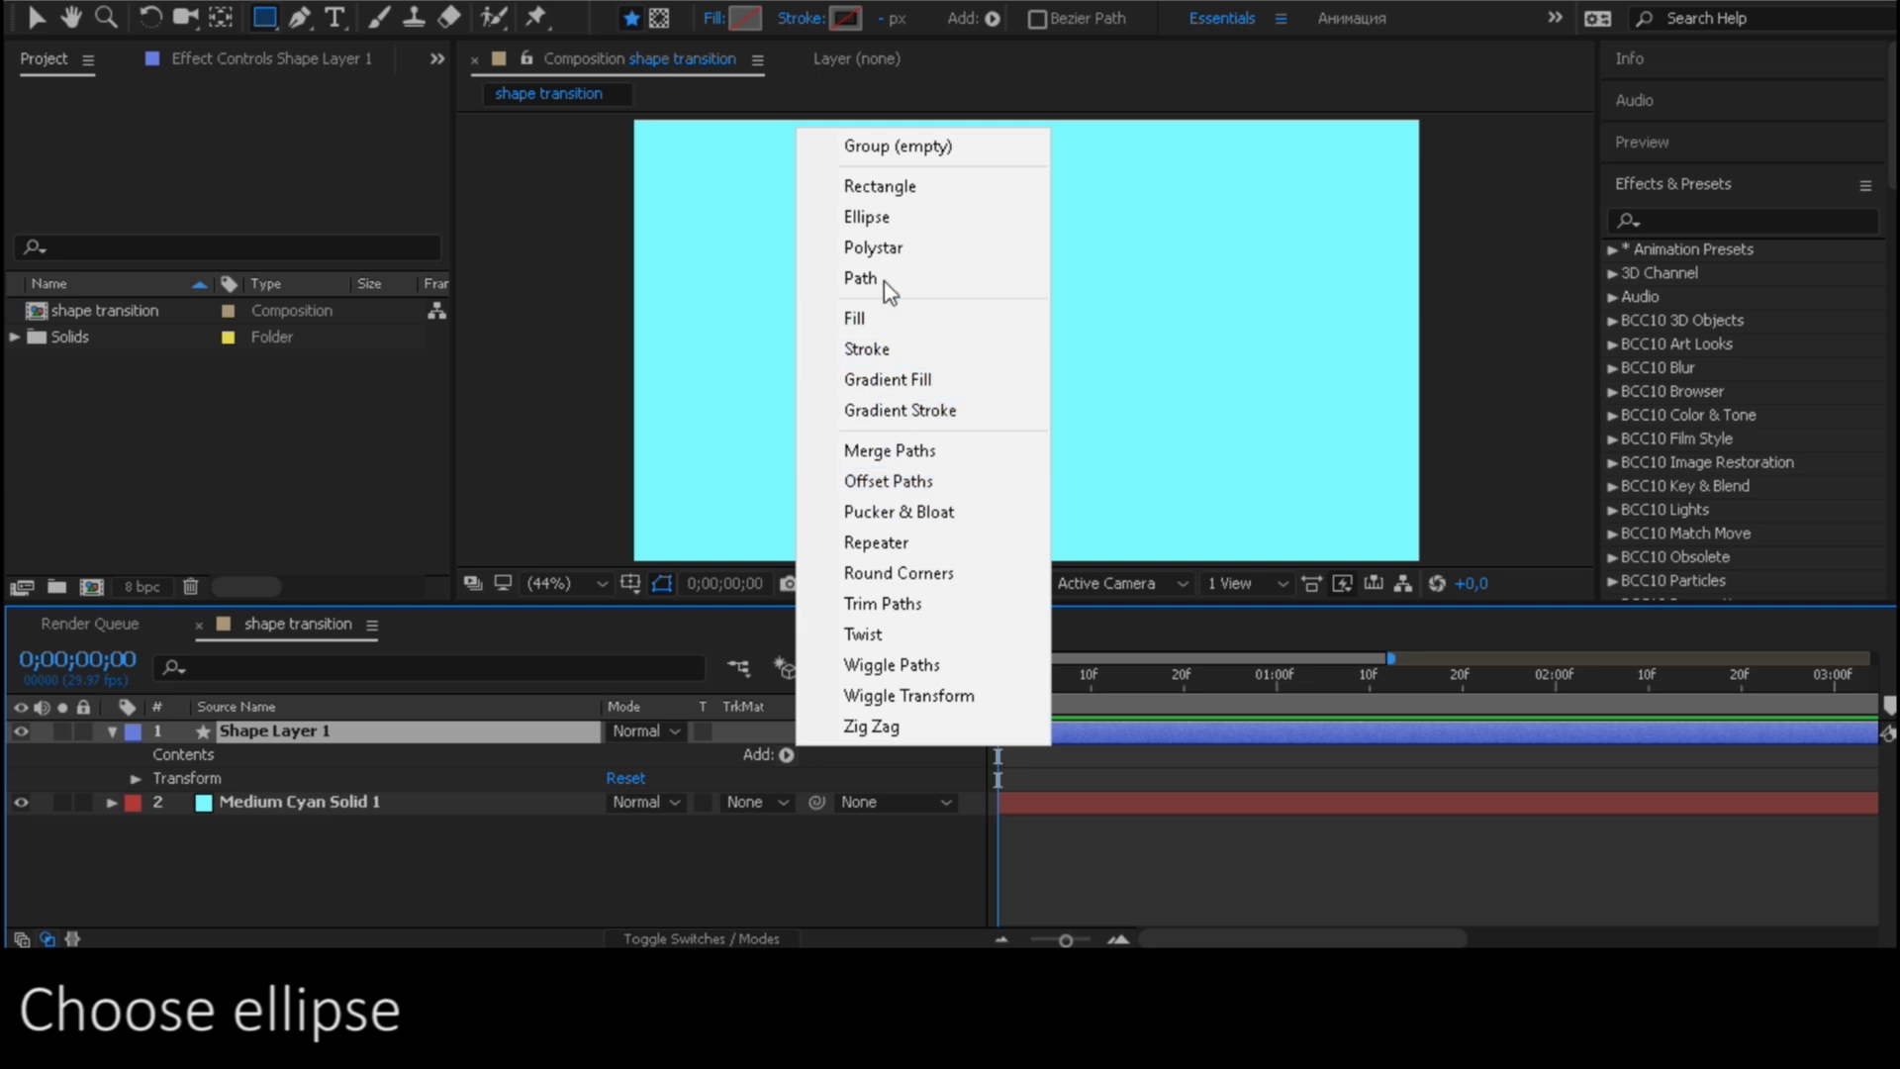
Add an ellipse path and a stroke to the contents of Shape Layer 1
{"action": "left_click", "coordinate": [903, 219]}
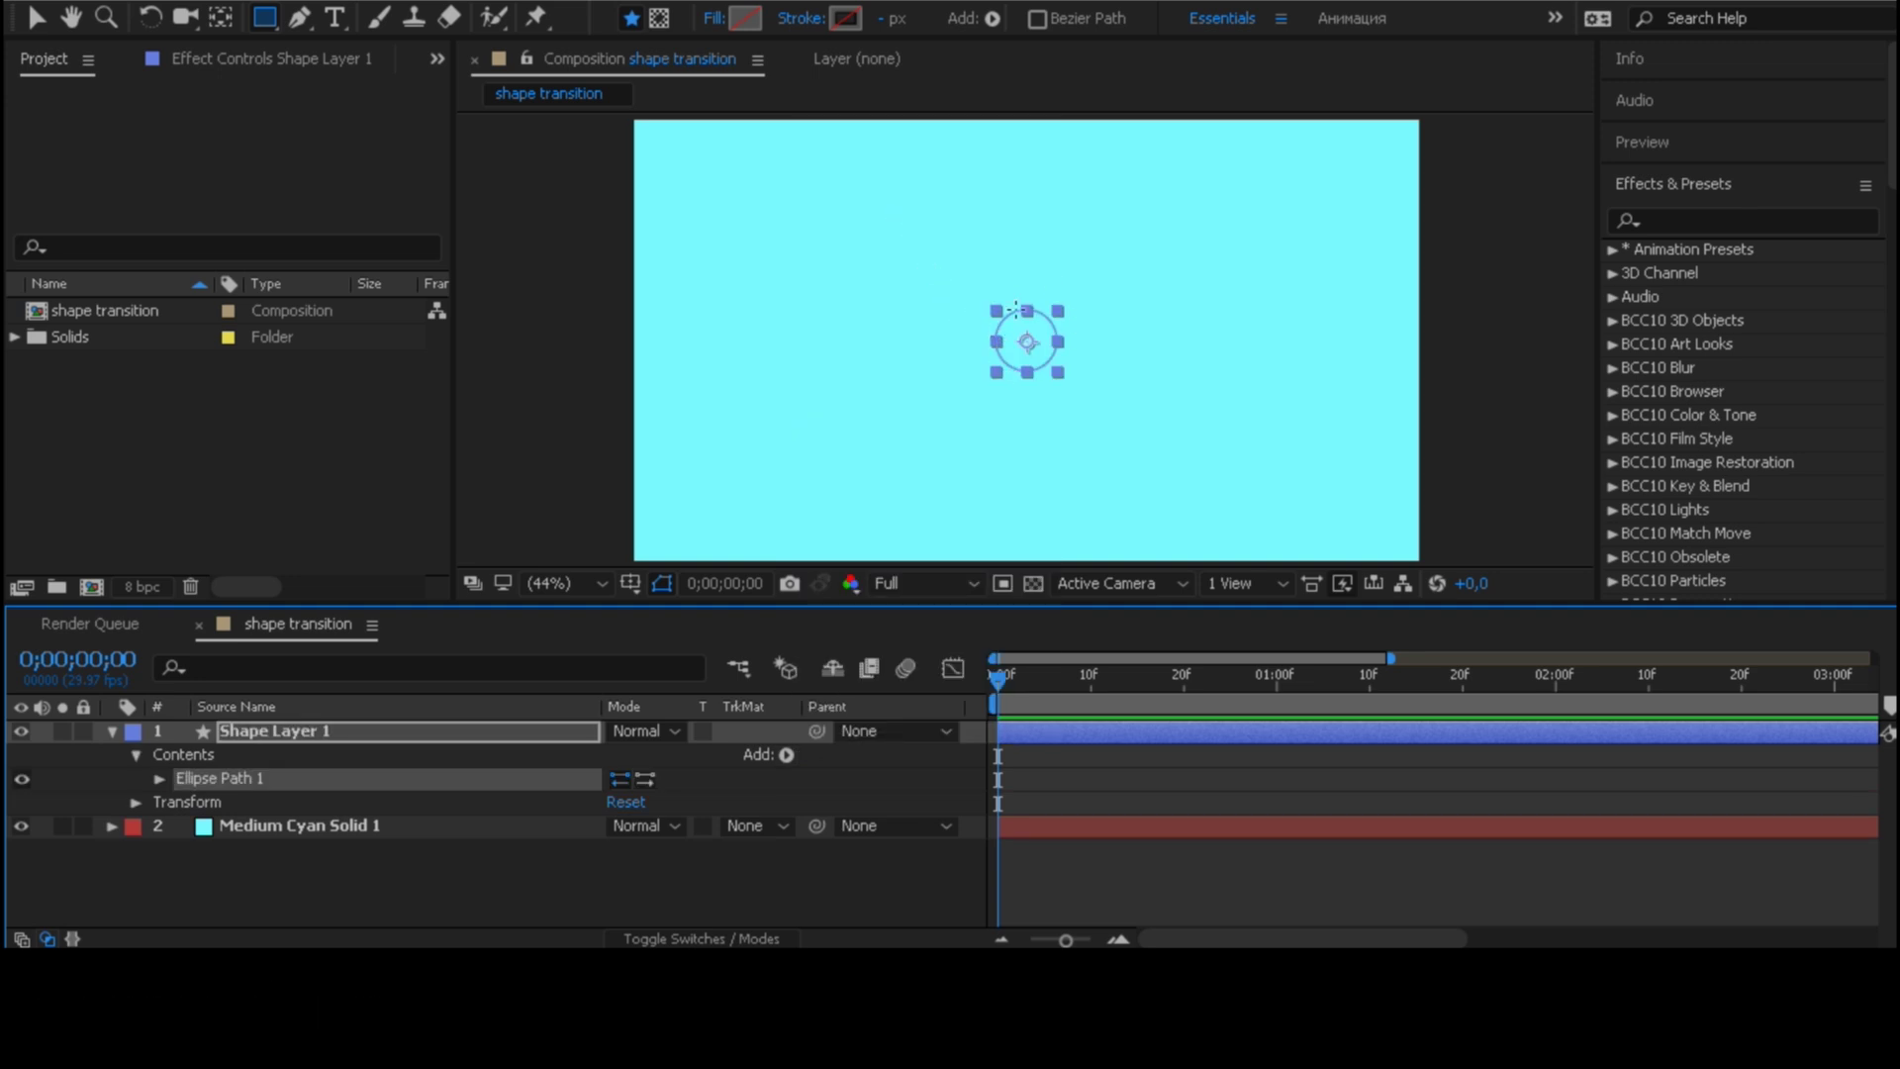
{"action": "left_click", "coordinate": [787, 756]}
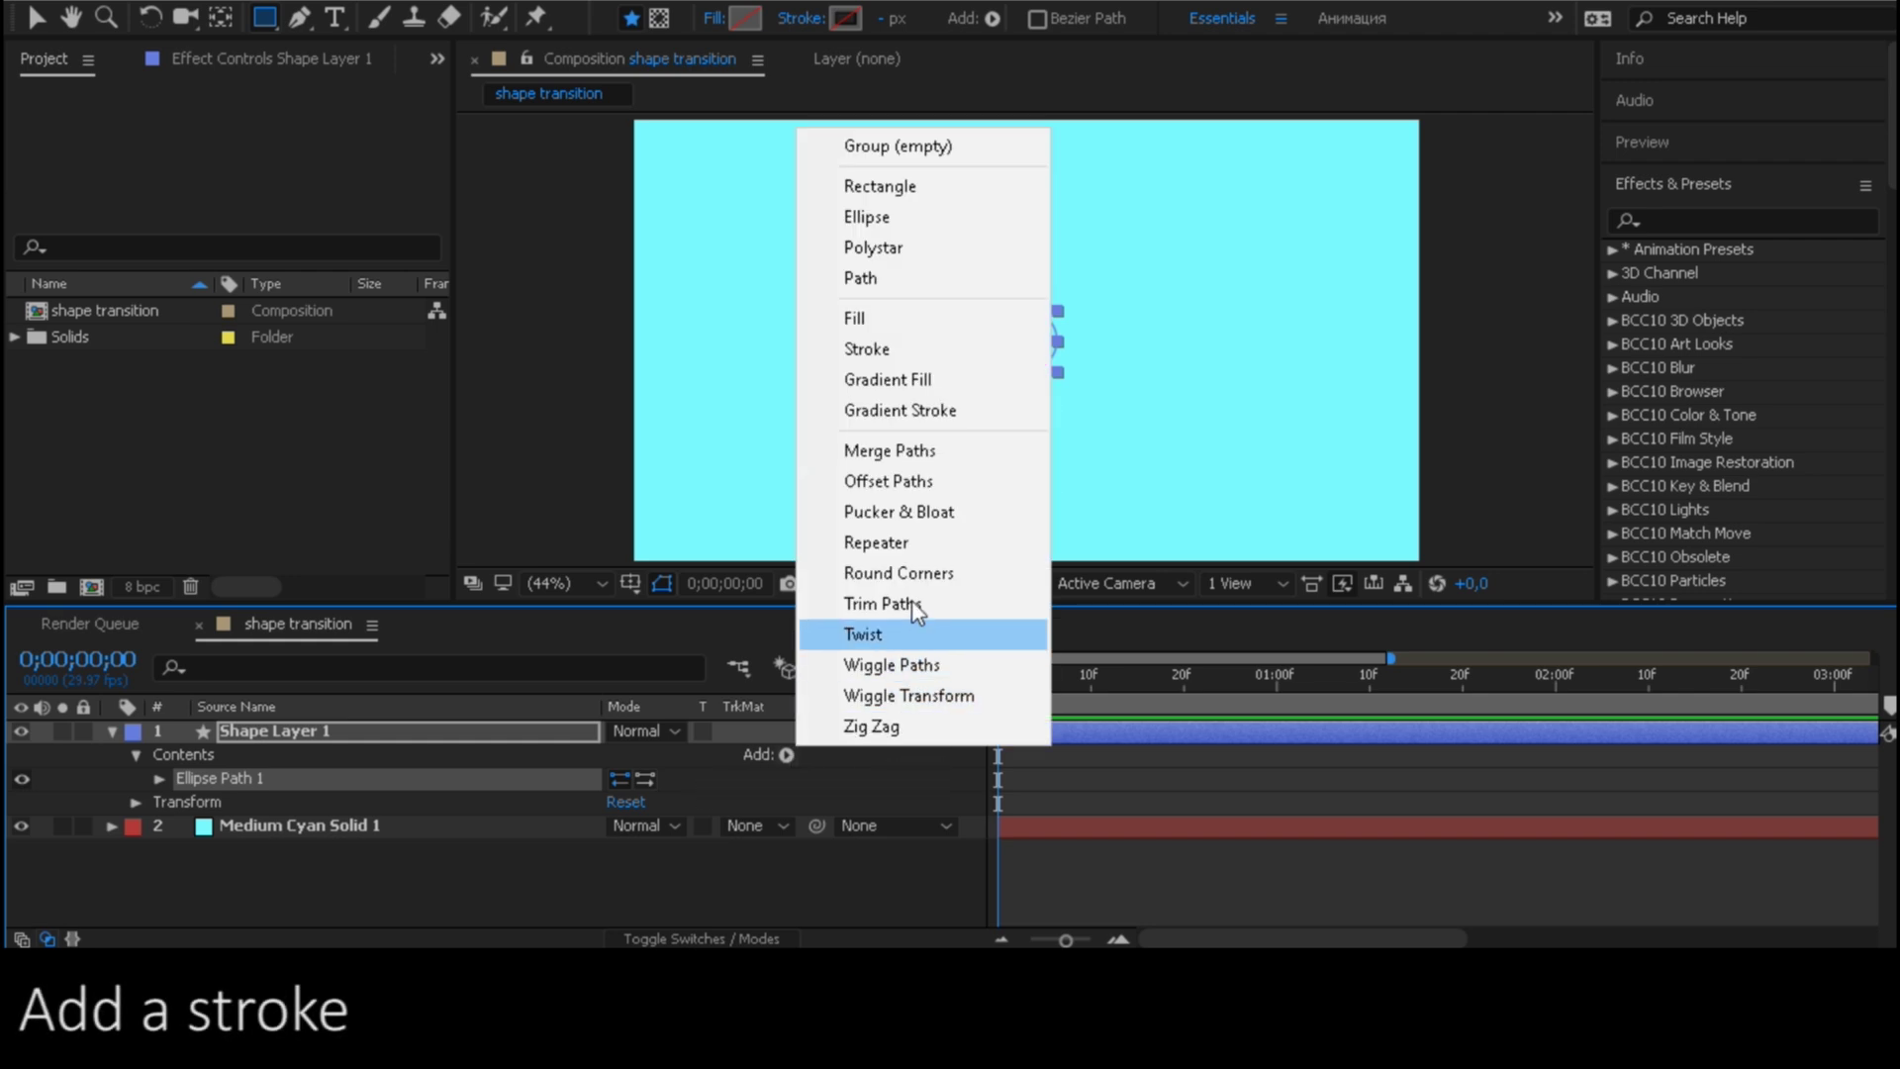
{"action": "left_click", "coordinate": [884, 352]}
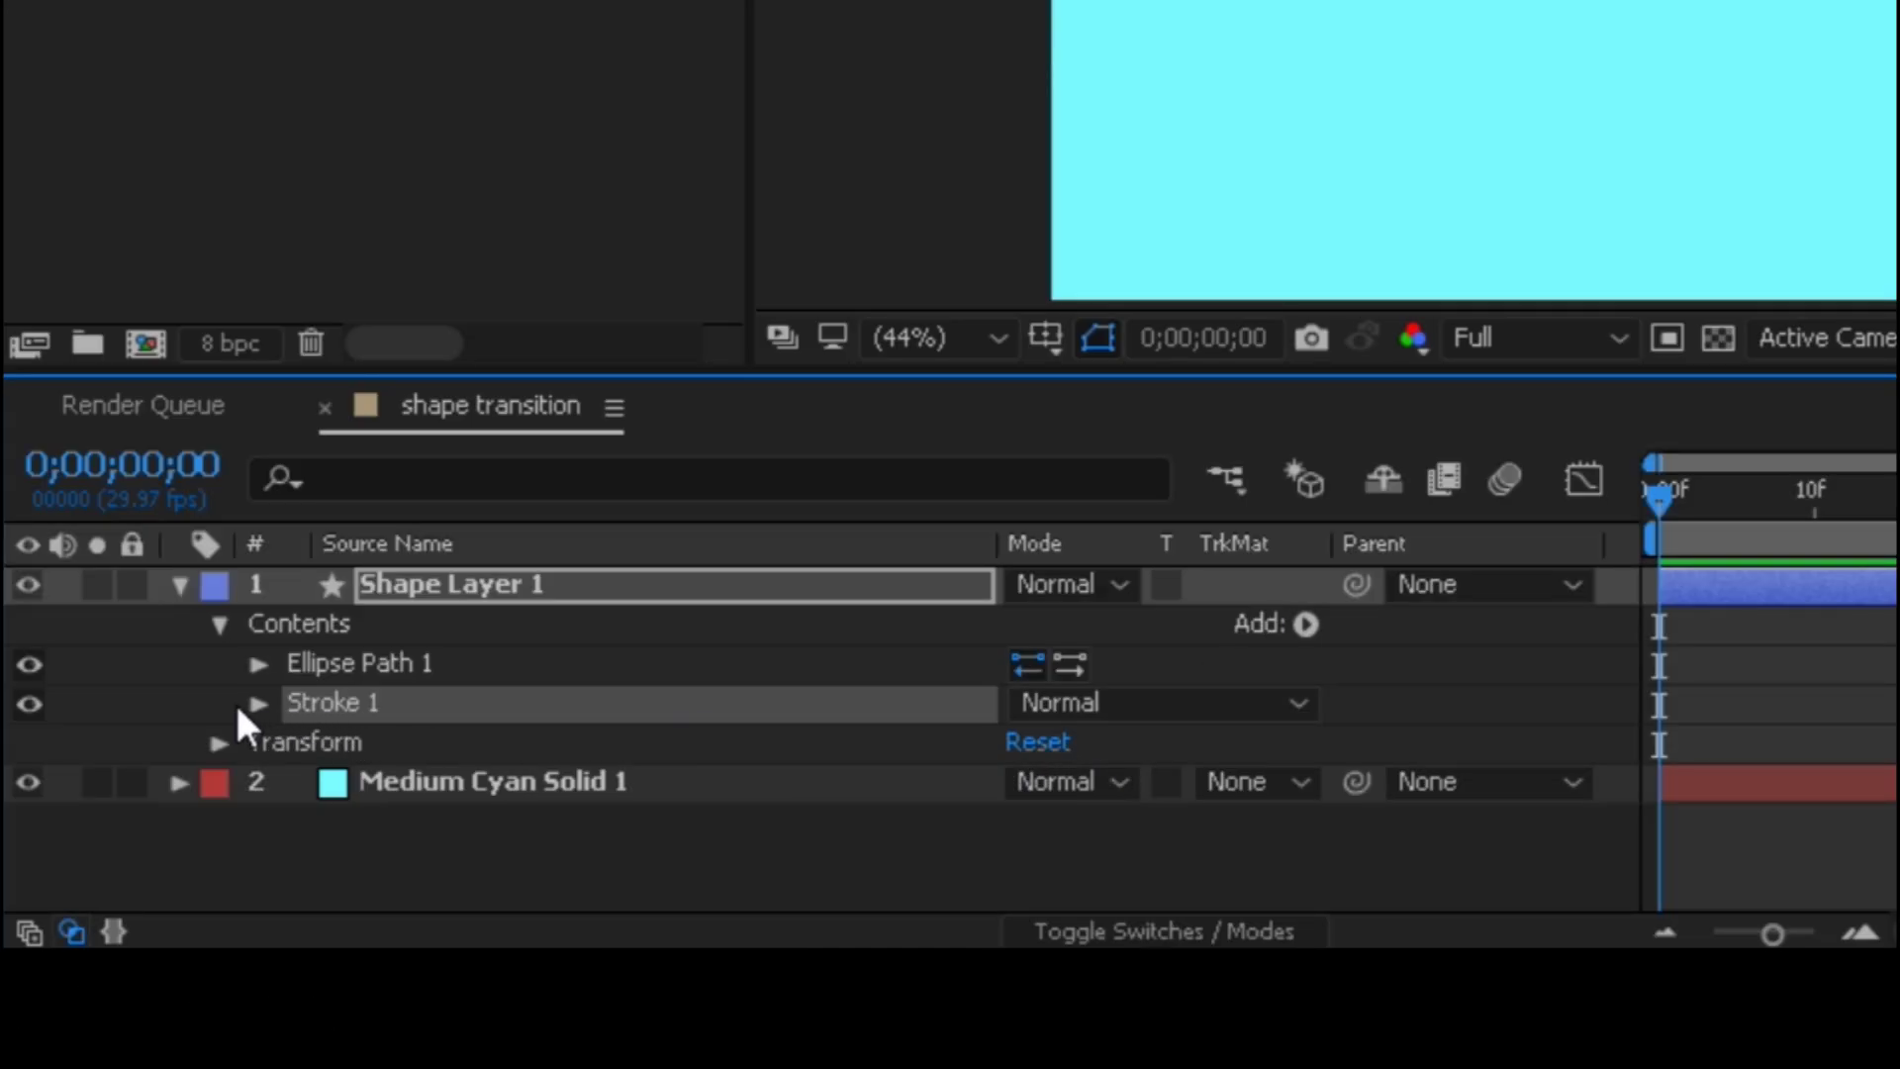
Set the stroke width of the ellipse to 69
{"action": "left_click", "coordinate": [259, 703]}
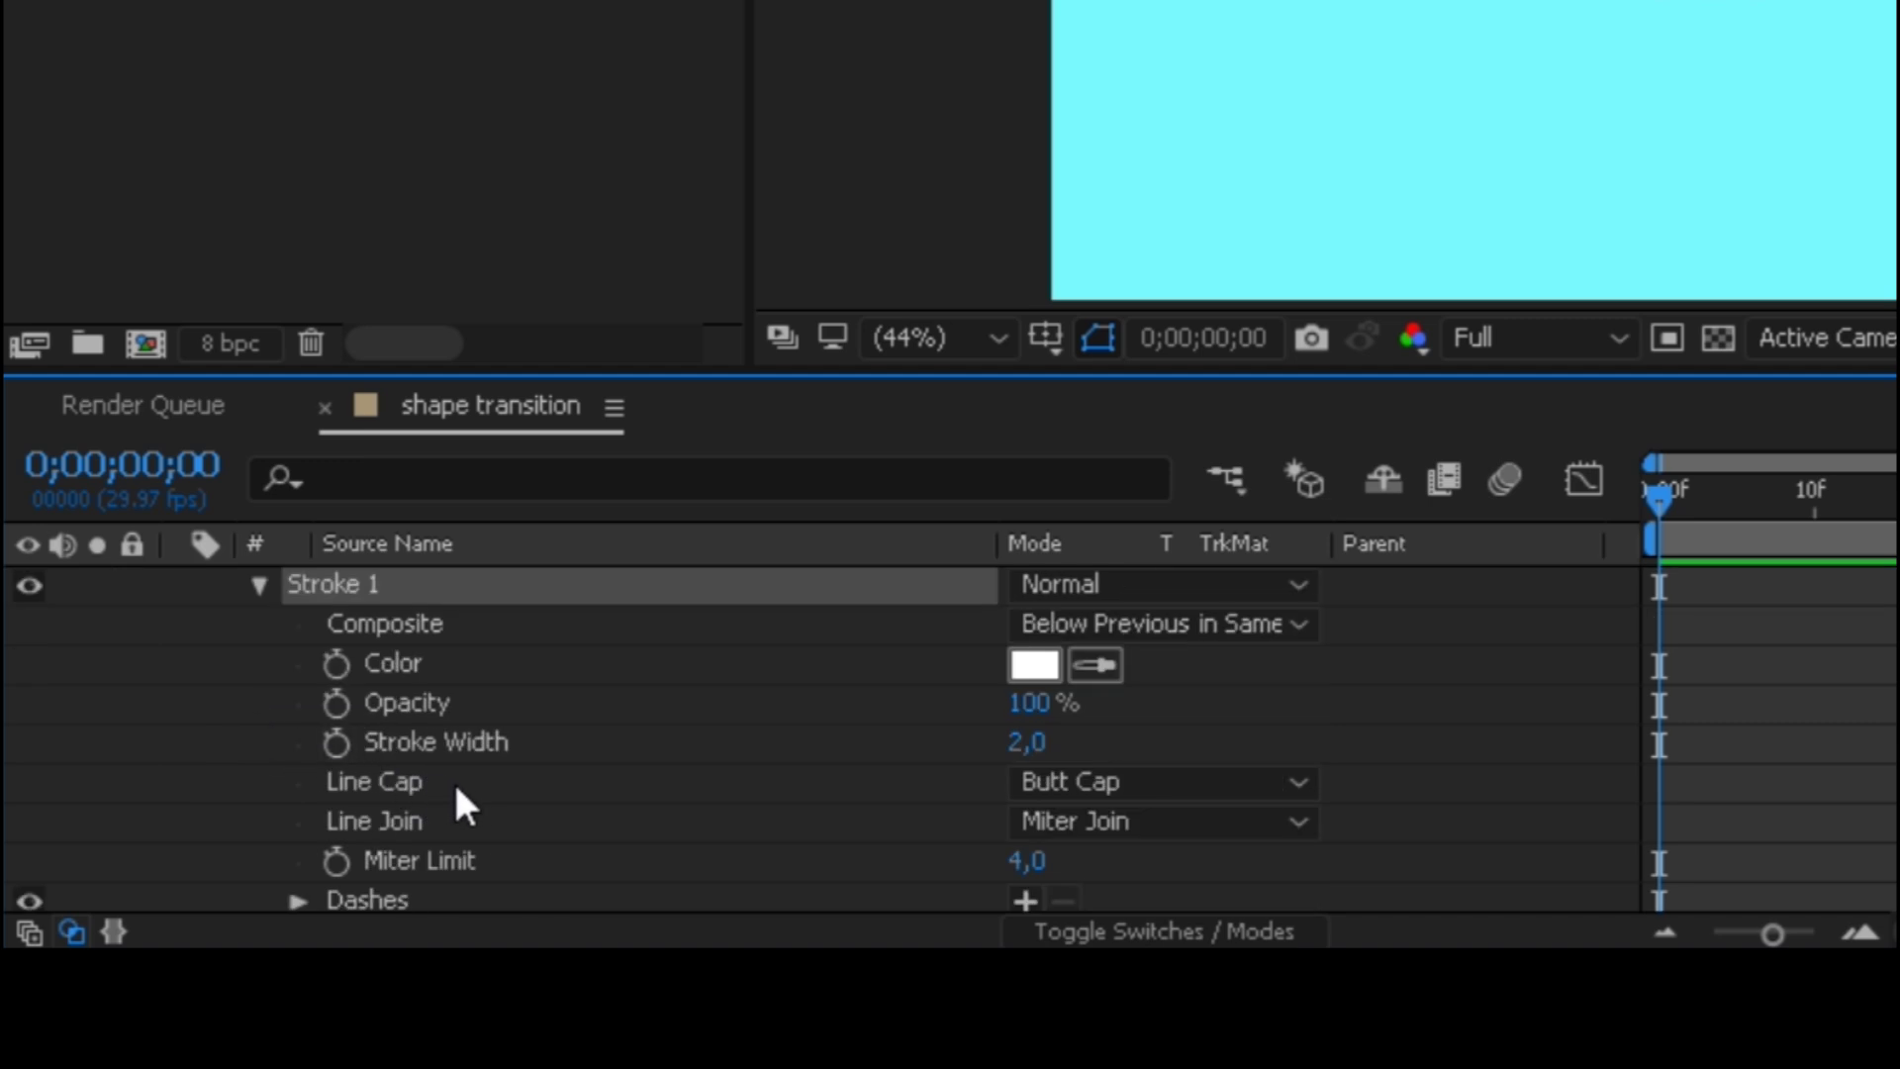
{"action": "left_click_drag", "start_coordinate": [1027, 741], "coordinate": [1168, 735]}
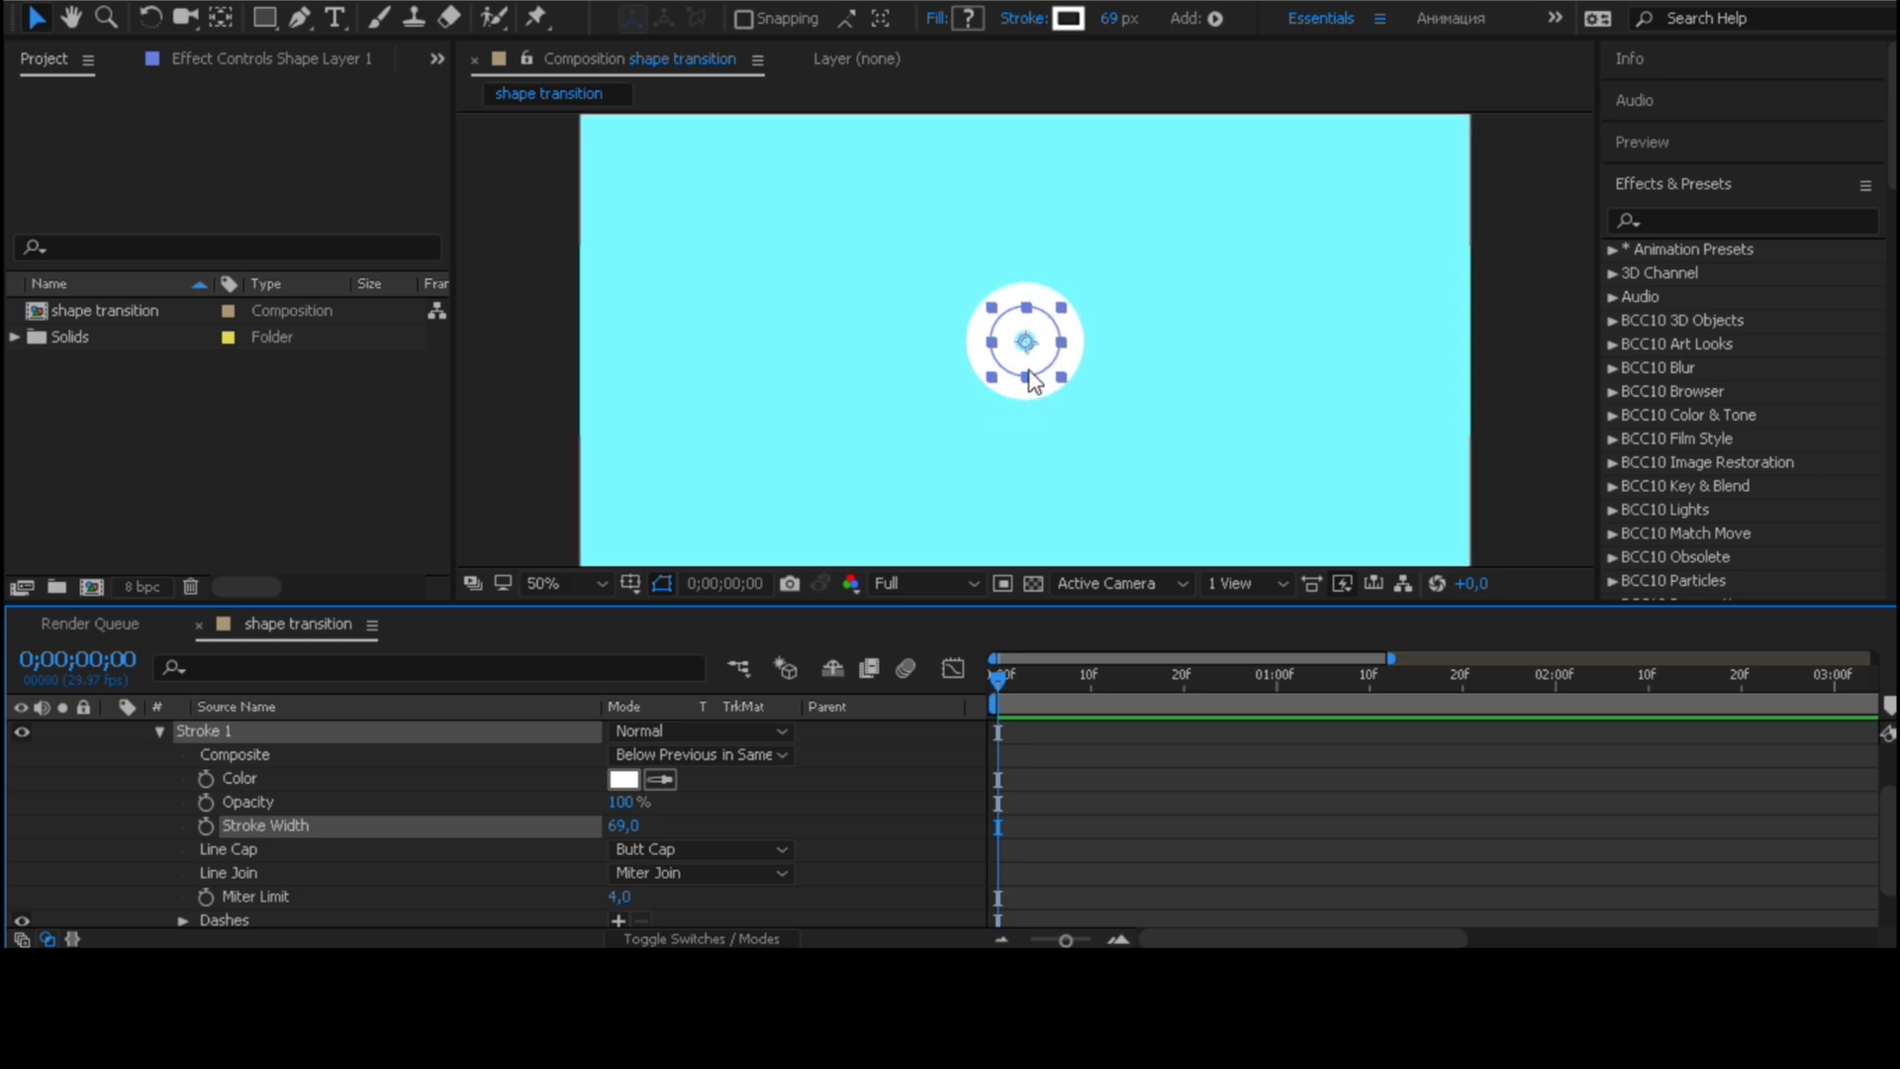
{"action": "left_click", "coordinate": [968, 564]}
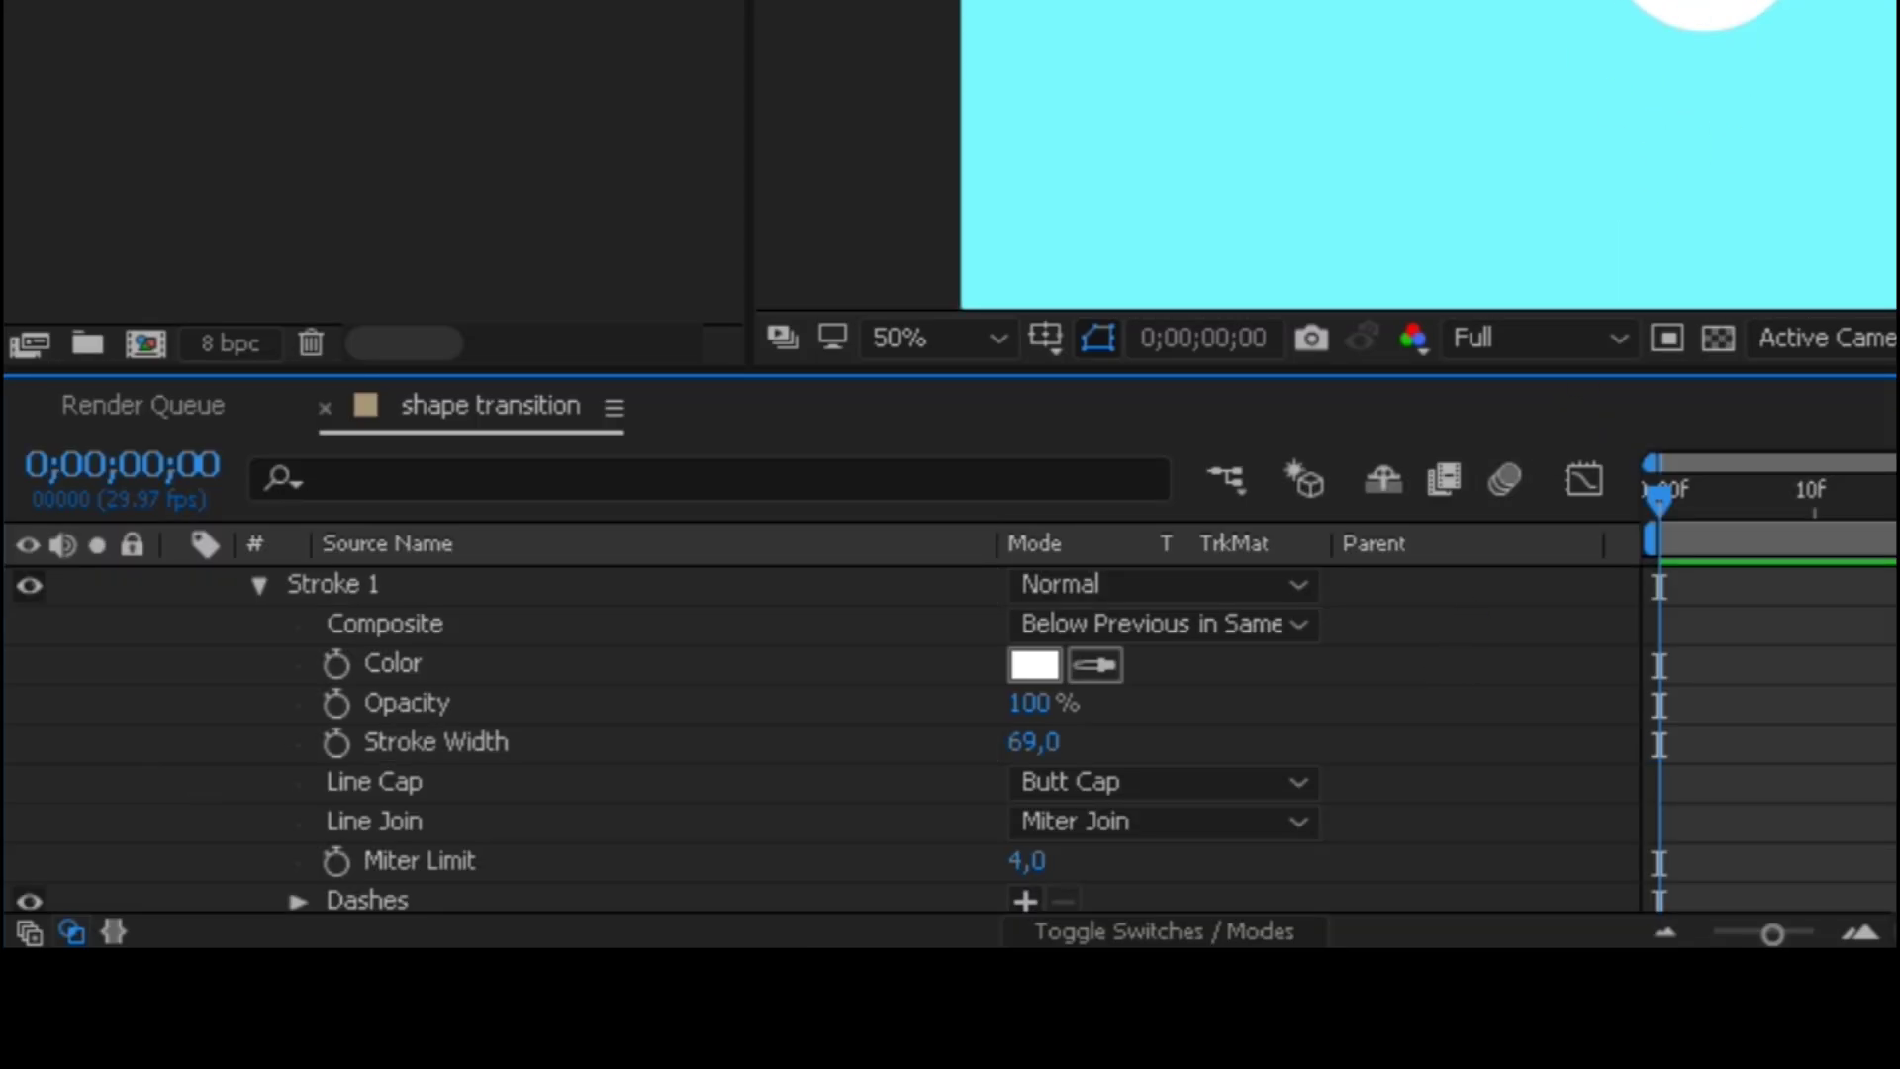
Set the ellipse path's size to 180 by 180
{"action": "scroll", "coordinate": [331, 690], "scroll_direction": "up", "scroll_amount": 3}
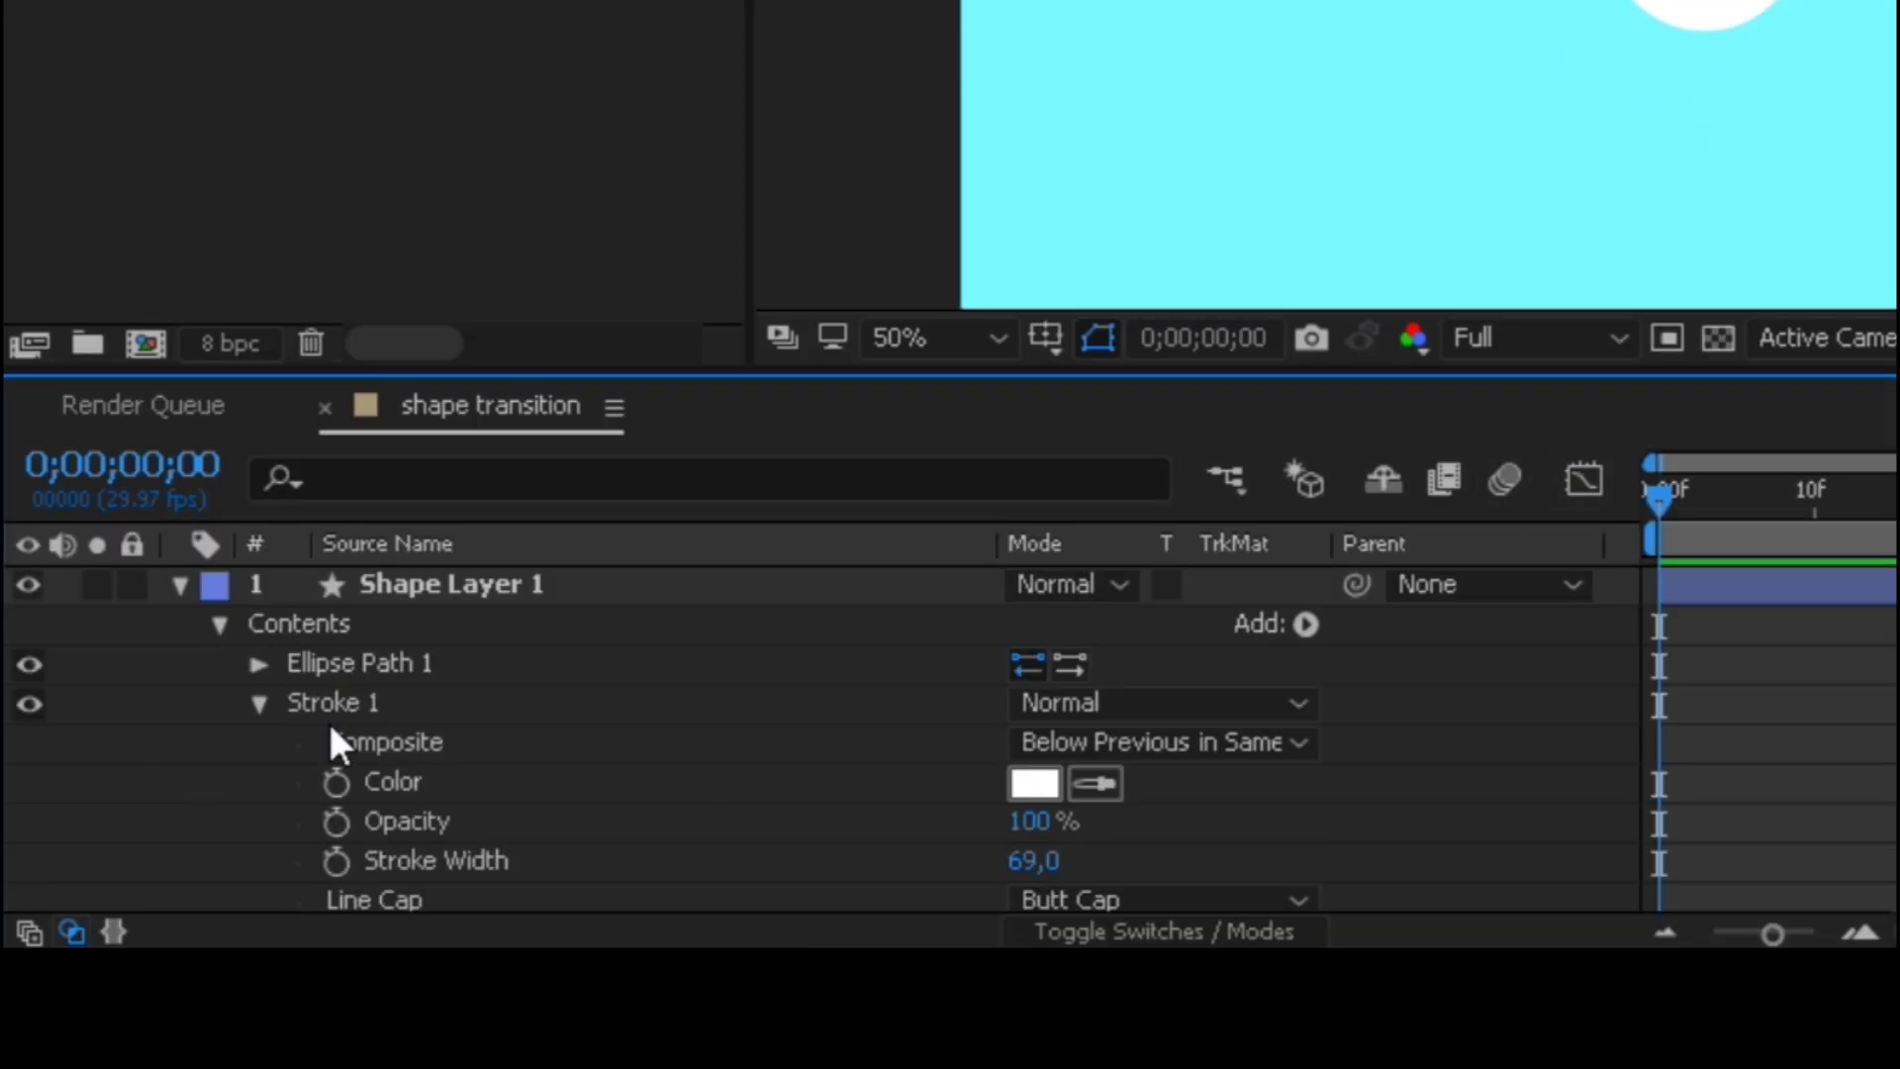
{"action": "left_click", "coordinate": [259, 664]}
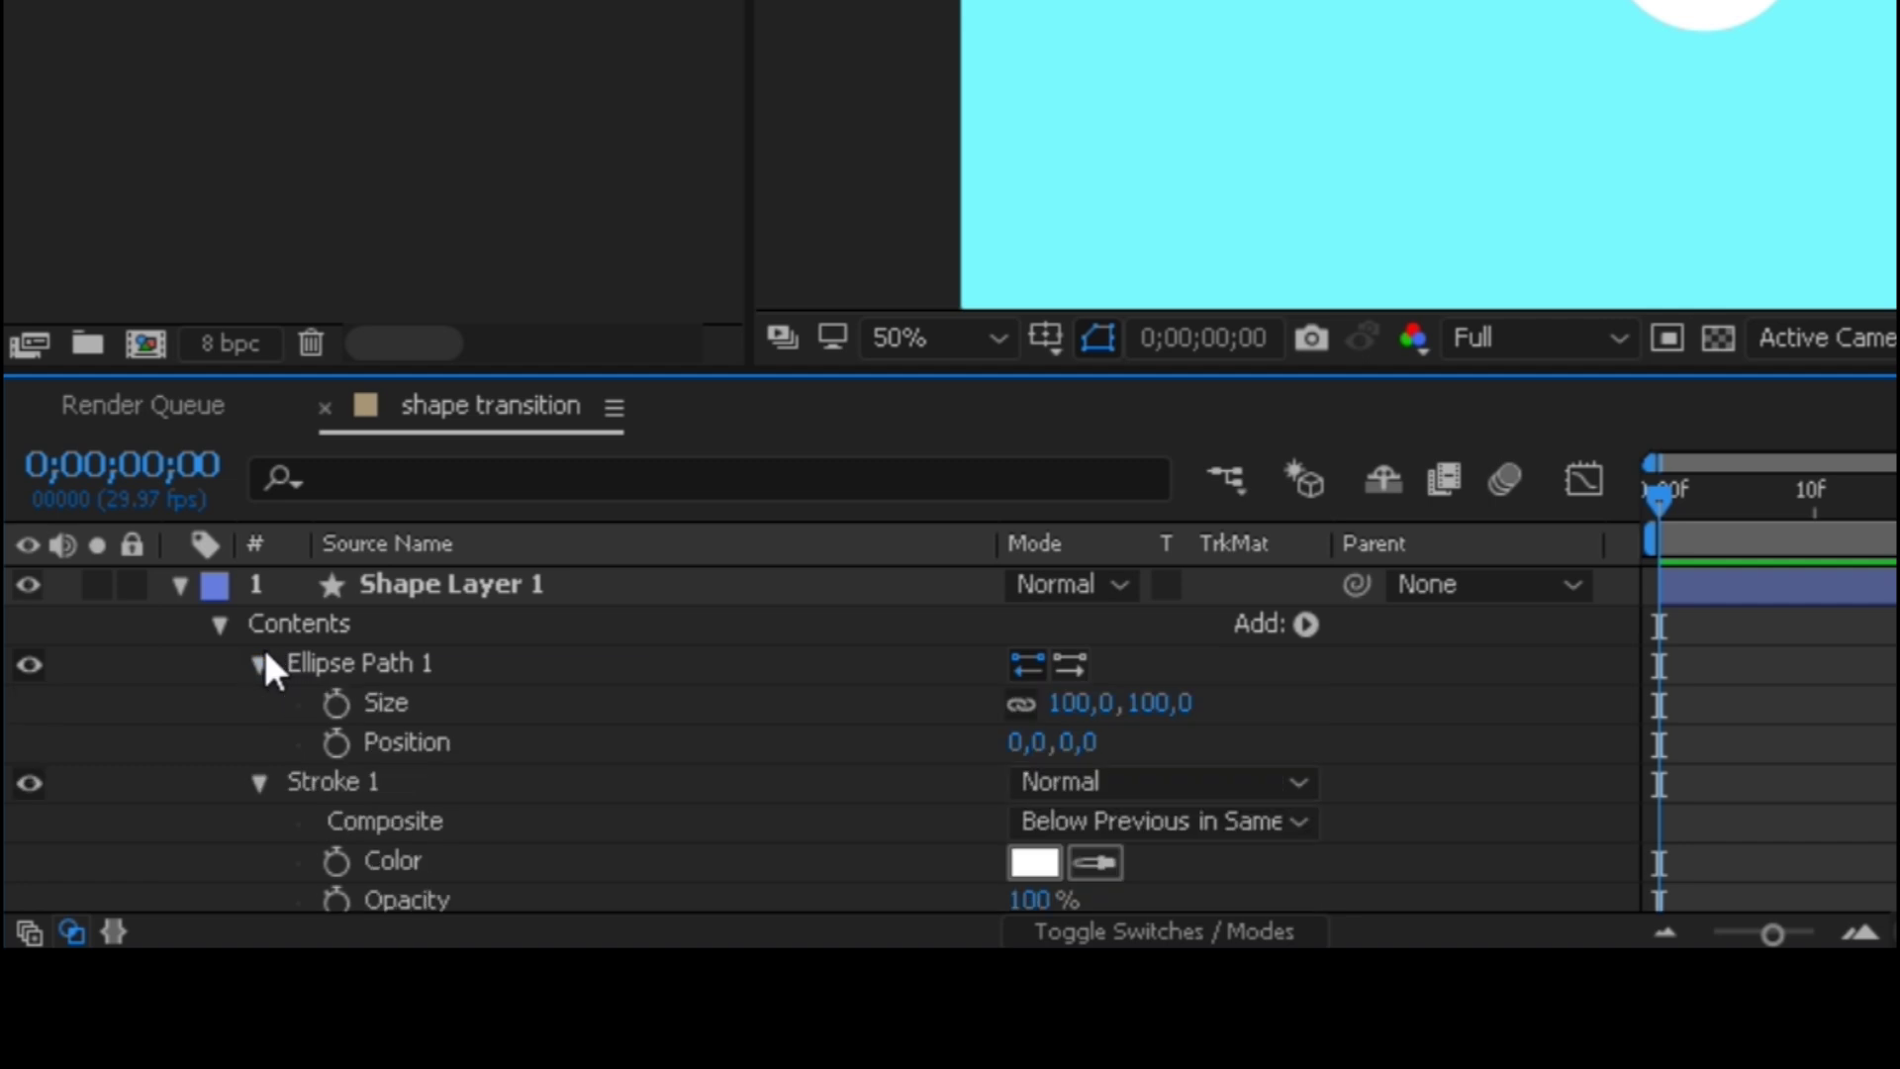
{"action": "left_click_drag", "start_coordinate": [1163, 703], "coordinate": [1336, 679]}
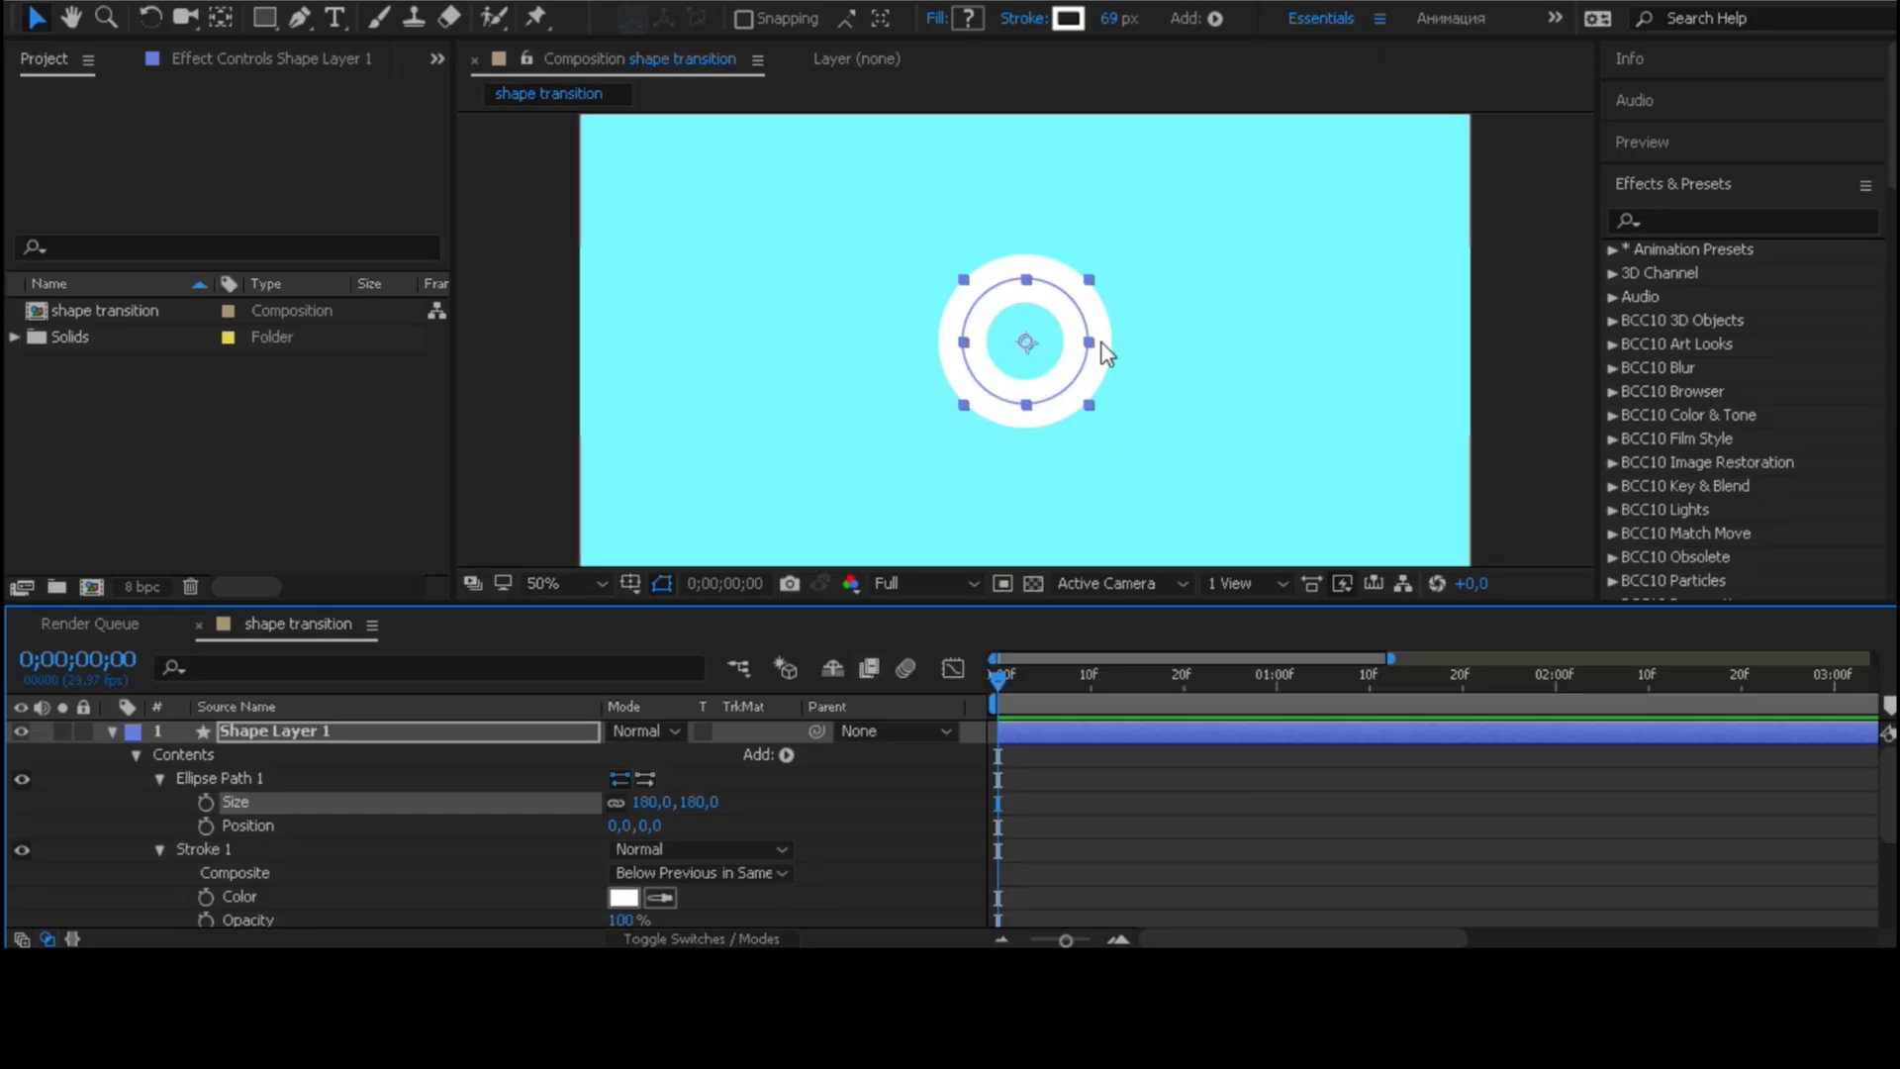
{"action": "key", "text": "F2"}
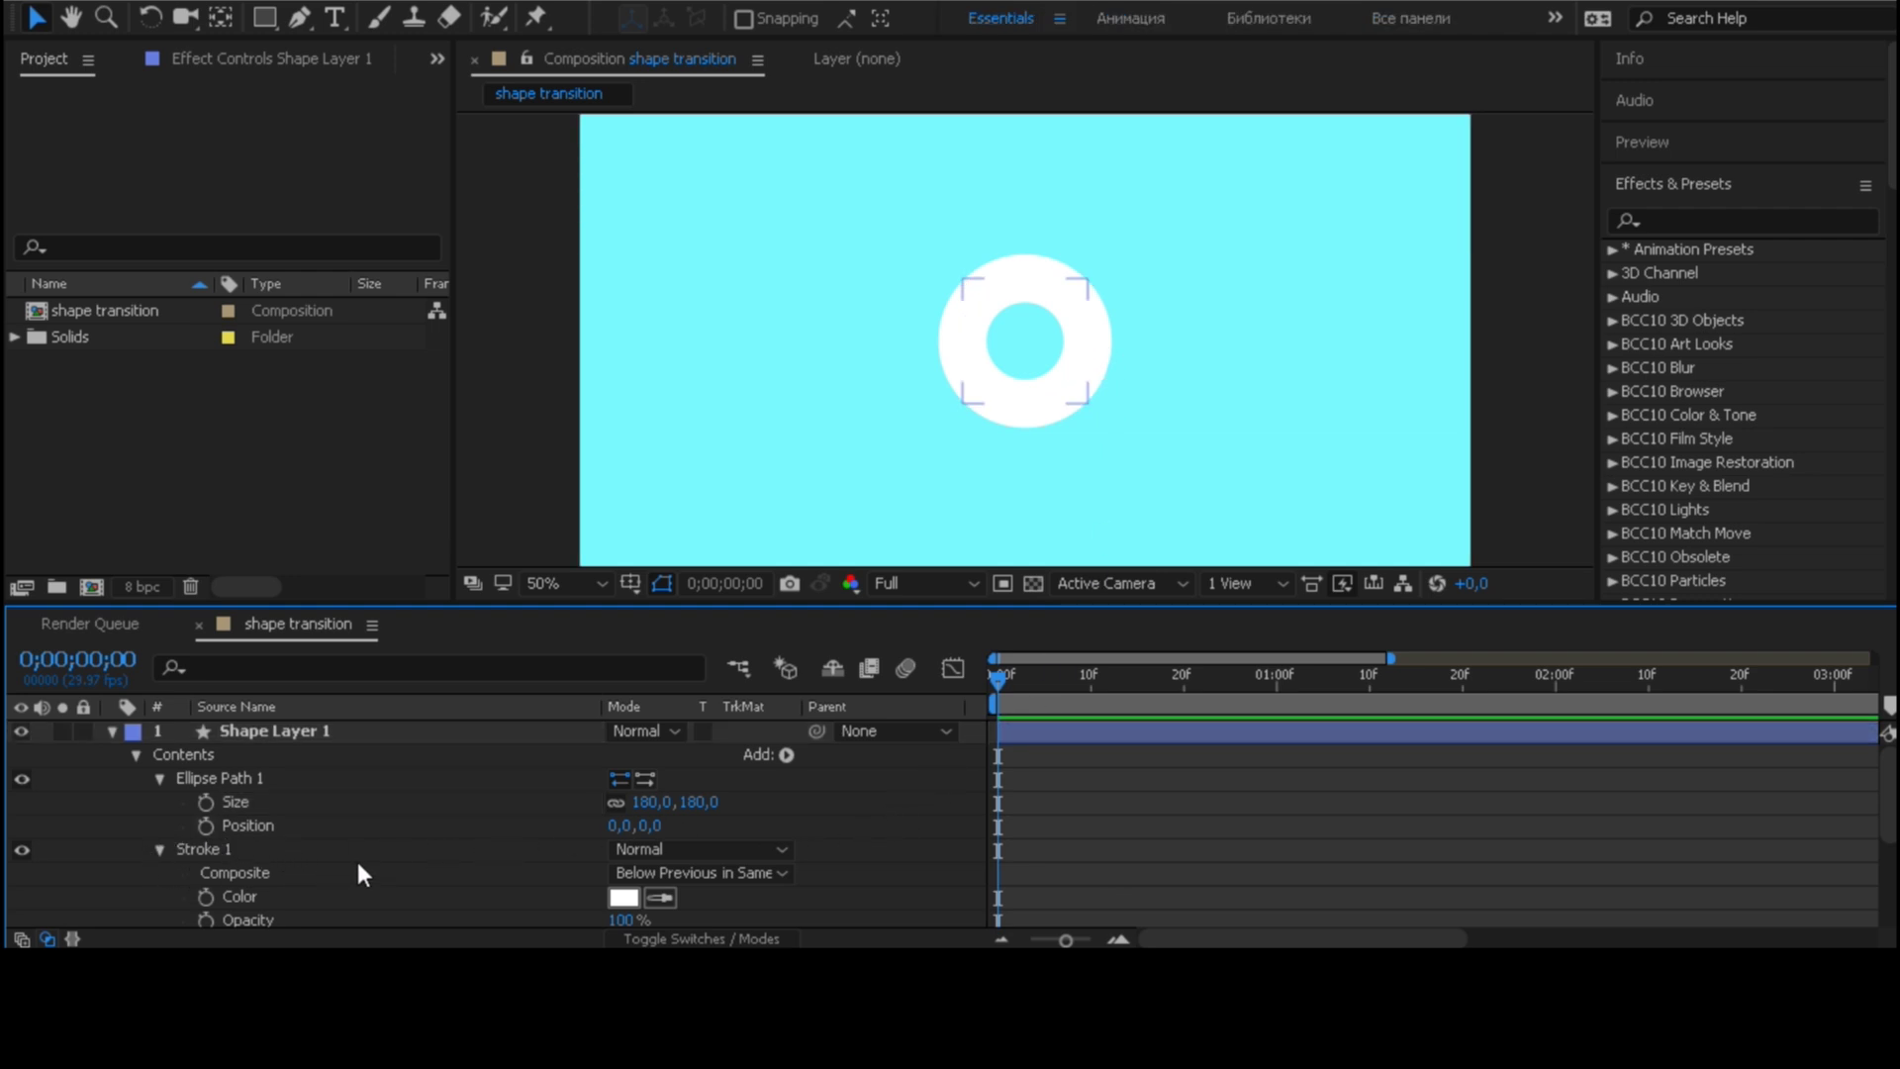
Add Trim Paths to the contents of Shape Layer 1
{"action": "scroll", "coordinate": [360, 857], "scroll_direction": "down", "scroll_amount": 3}
{"action": "scroll", "coordinate": [370, 851], "scroll_direction": "down", "scroll_amount": 3}
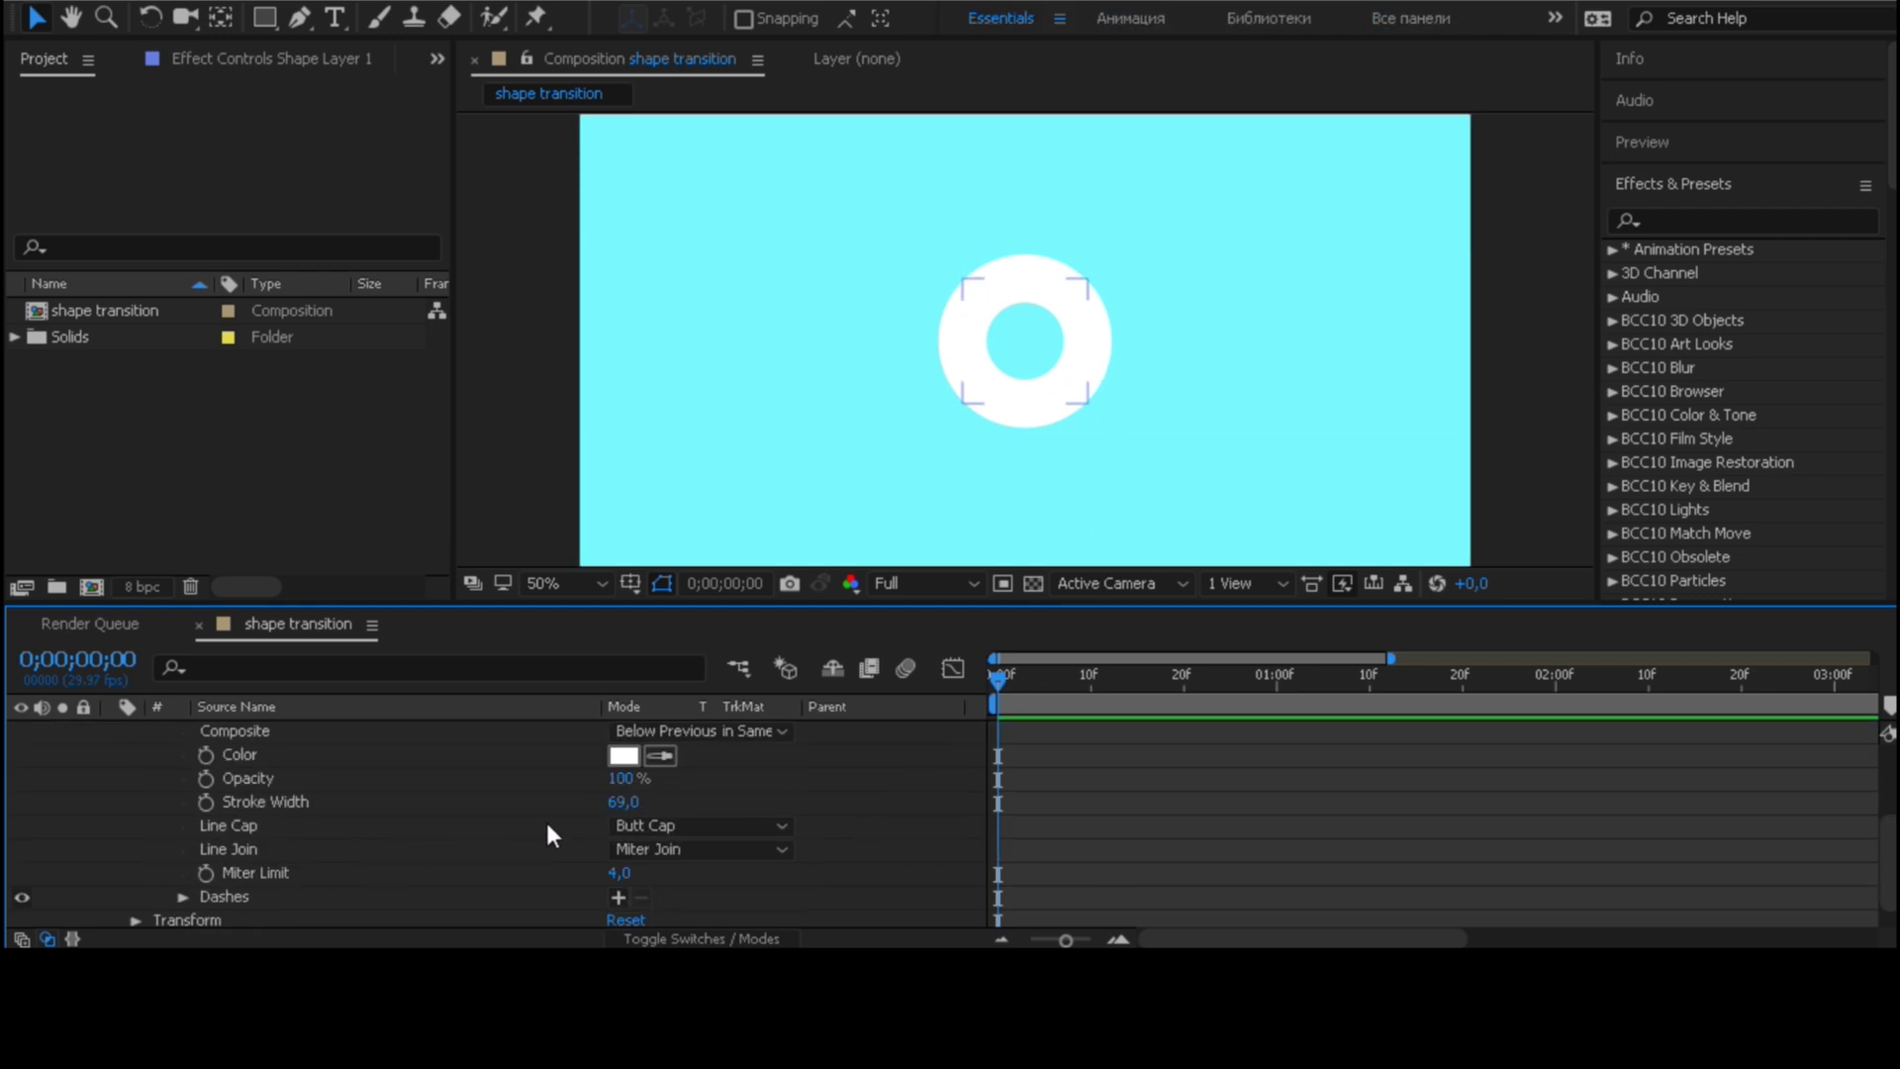
{"action": "scroll", "coordinate": [532, 823], "scroll_direction": "down", "scroll_amount": 2}
{"action": "scroll", "coordinate": [533, 824], "scroll_direction": "up", "scroll_amount": 6}
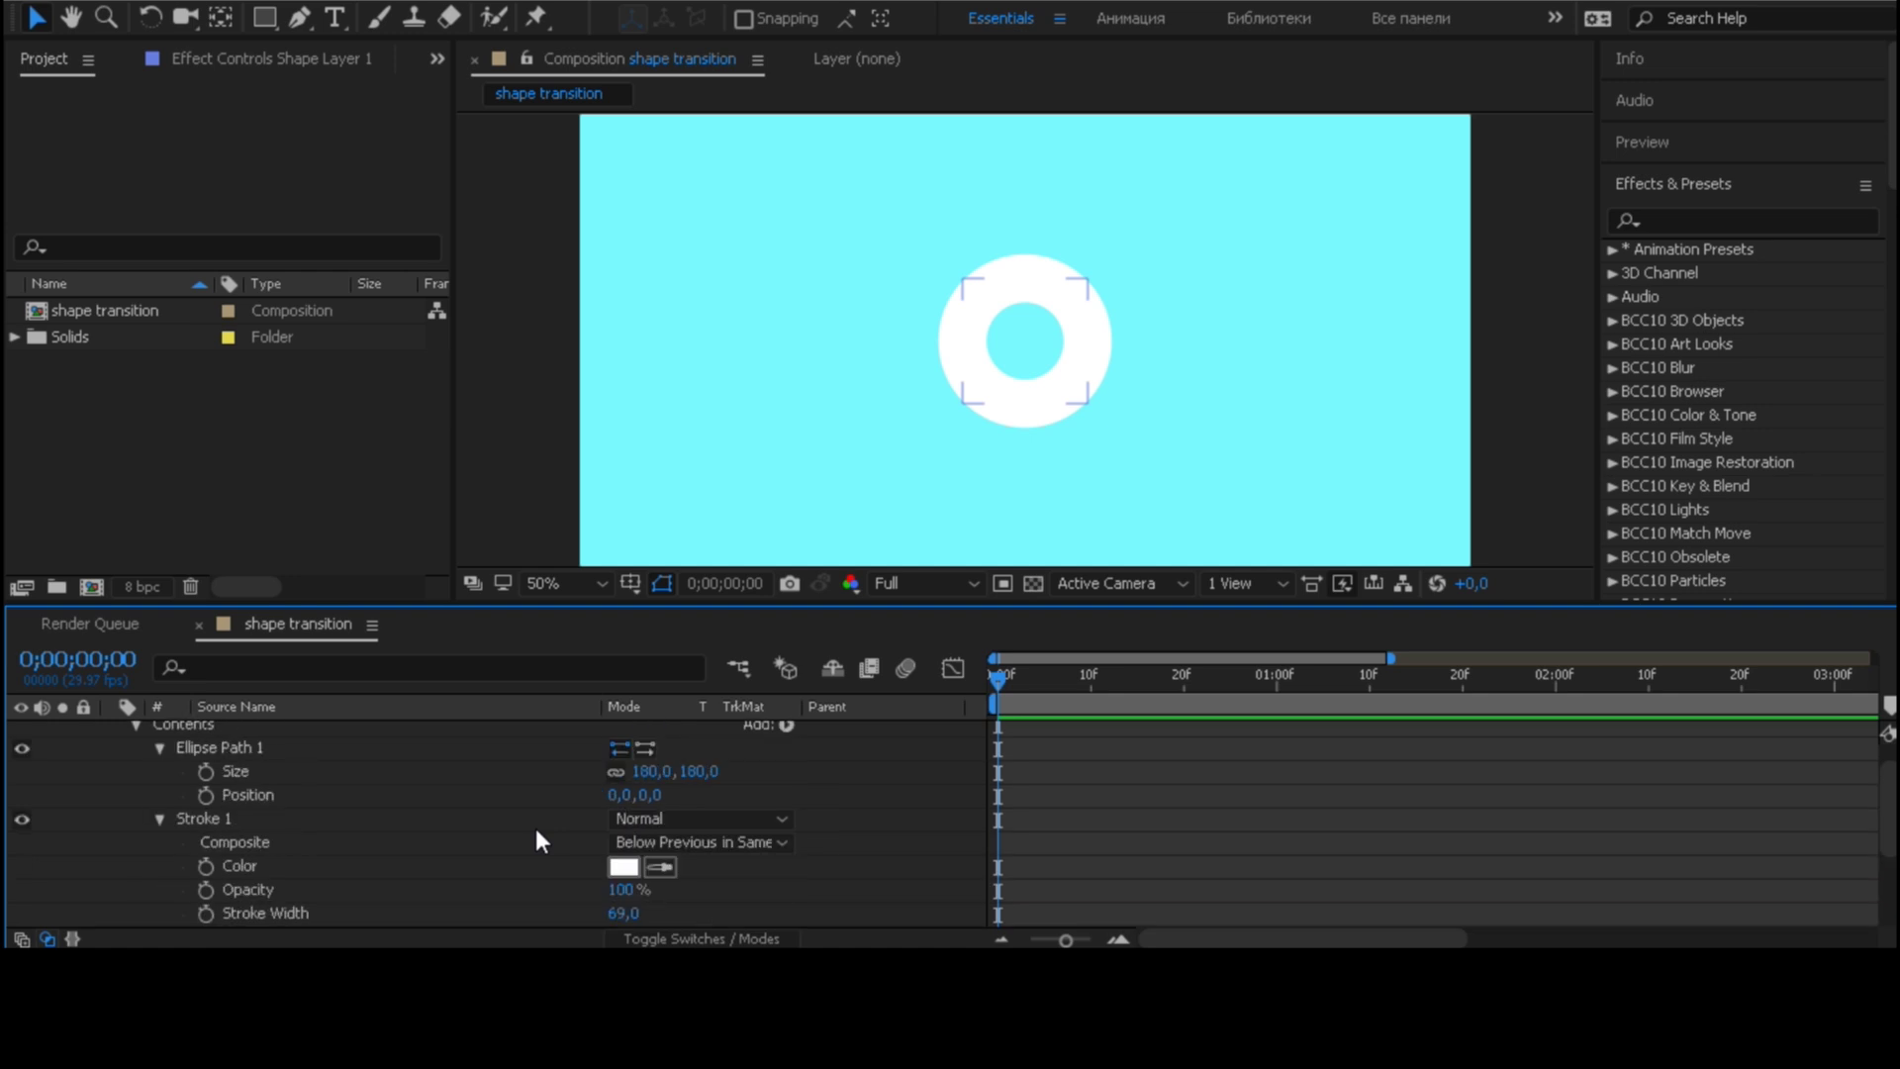
{"action": "scroll", "coordinate": [797, 769], "scroll_direction": "up", "scroll_amount": 1}
{"action": "left_click", "coordinate": [786, 755]}
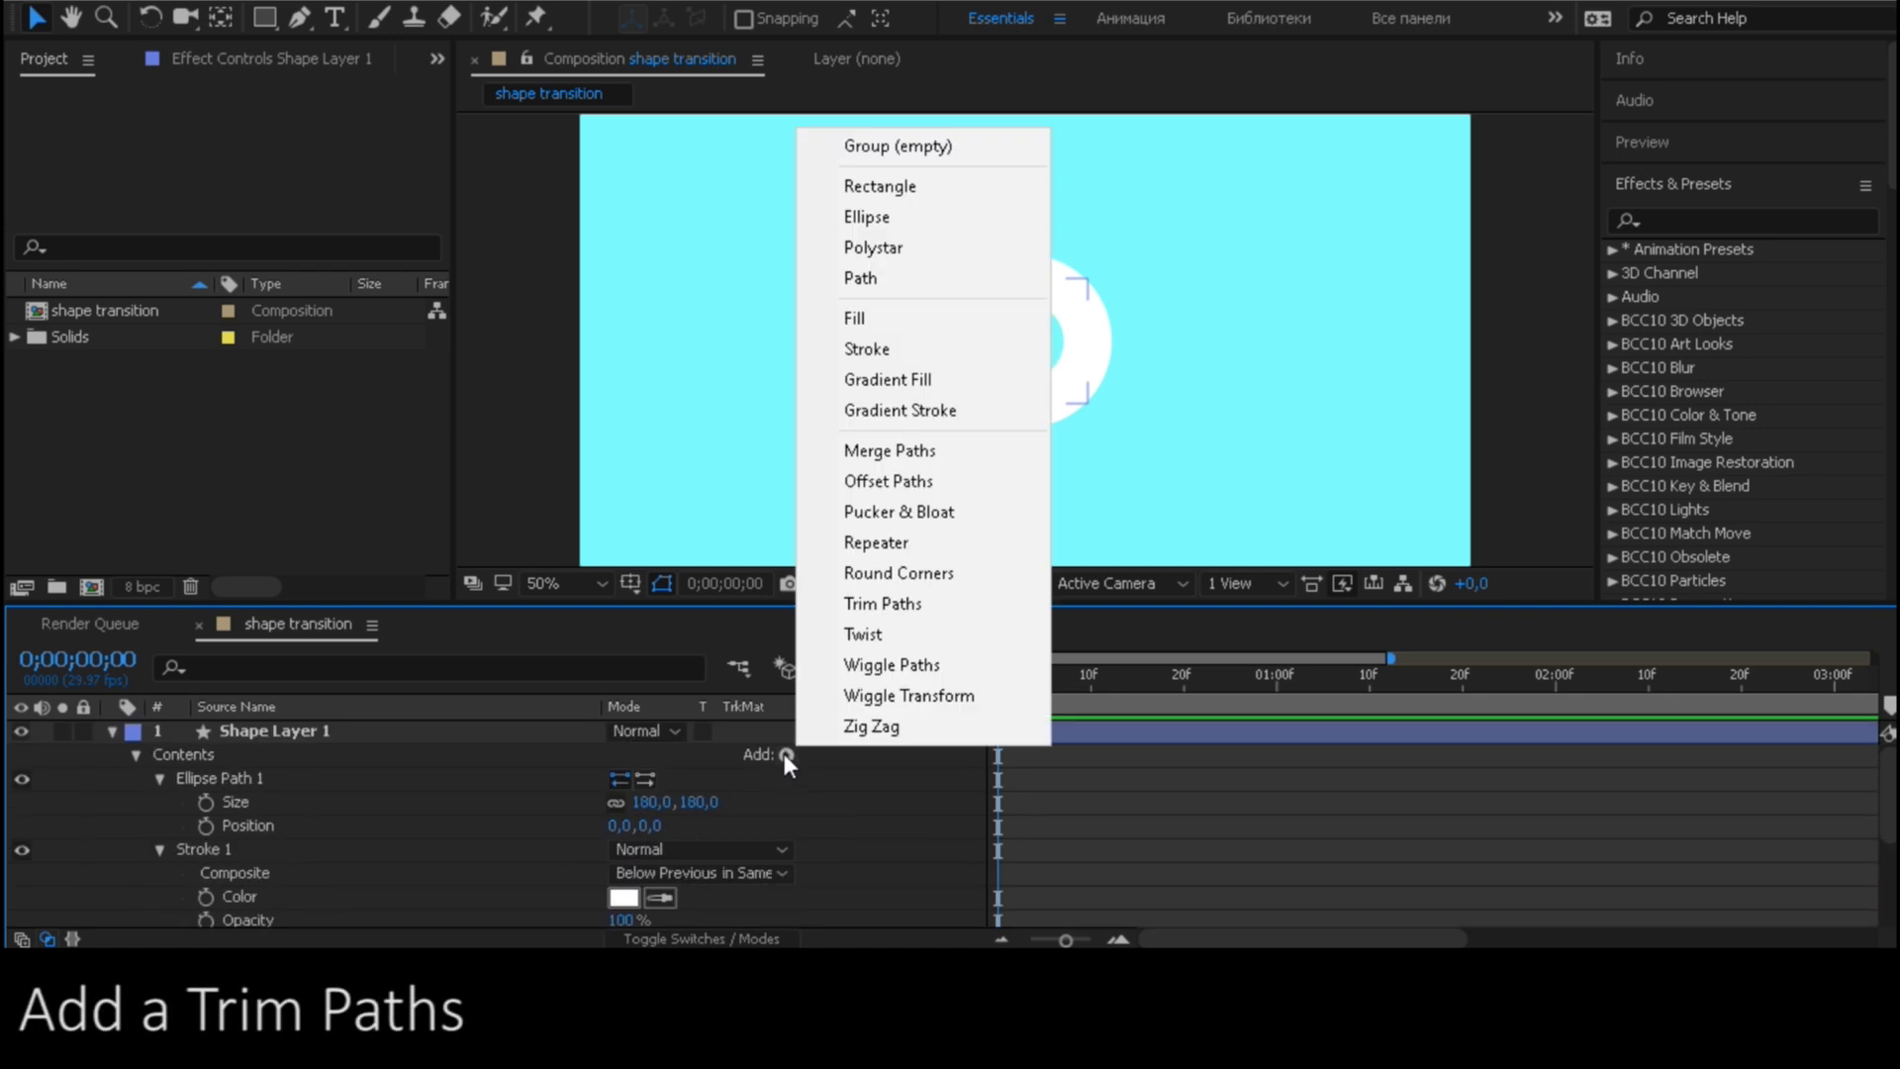
{"action": "left_click", "coordinate": [903, 604]}
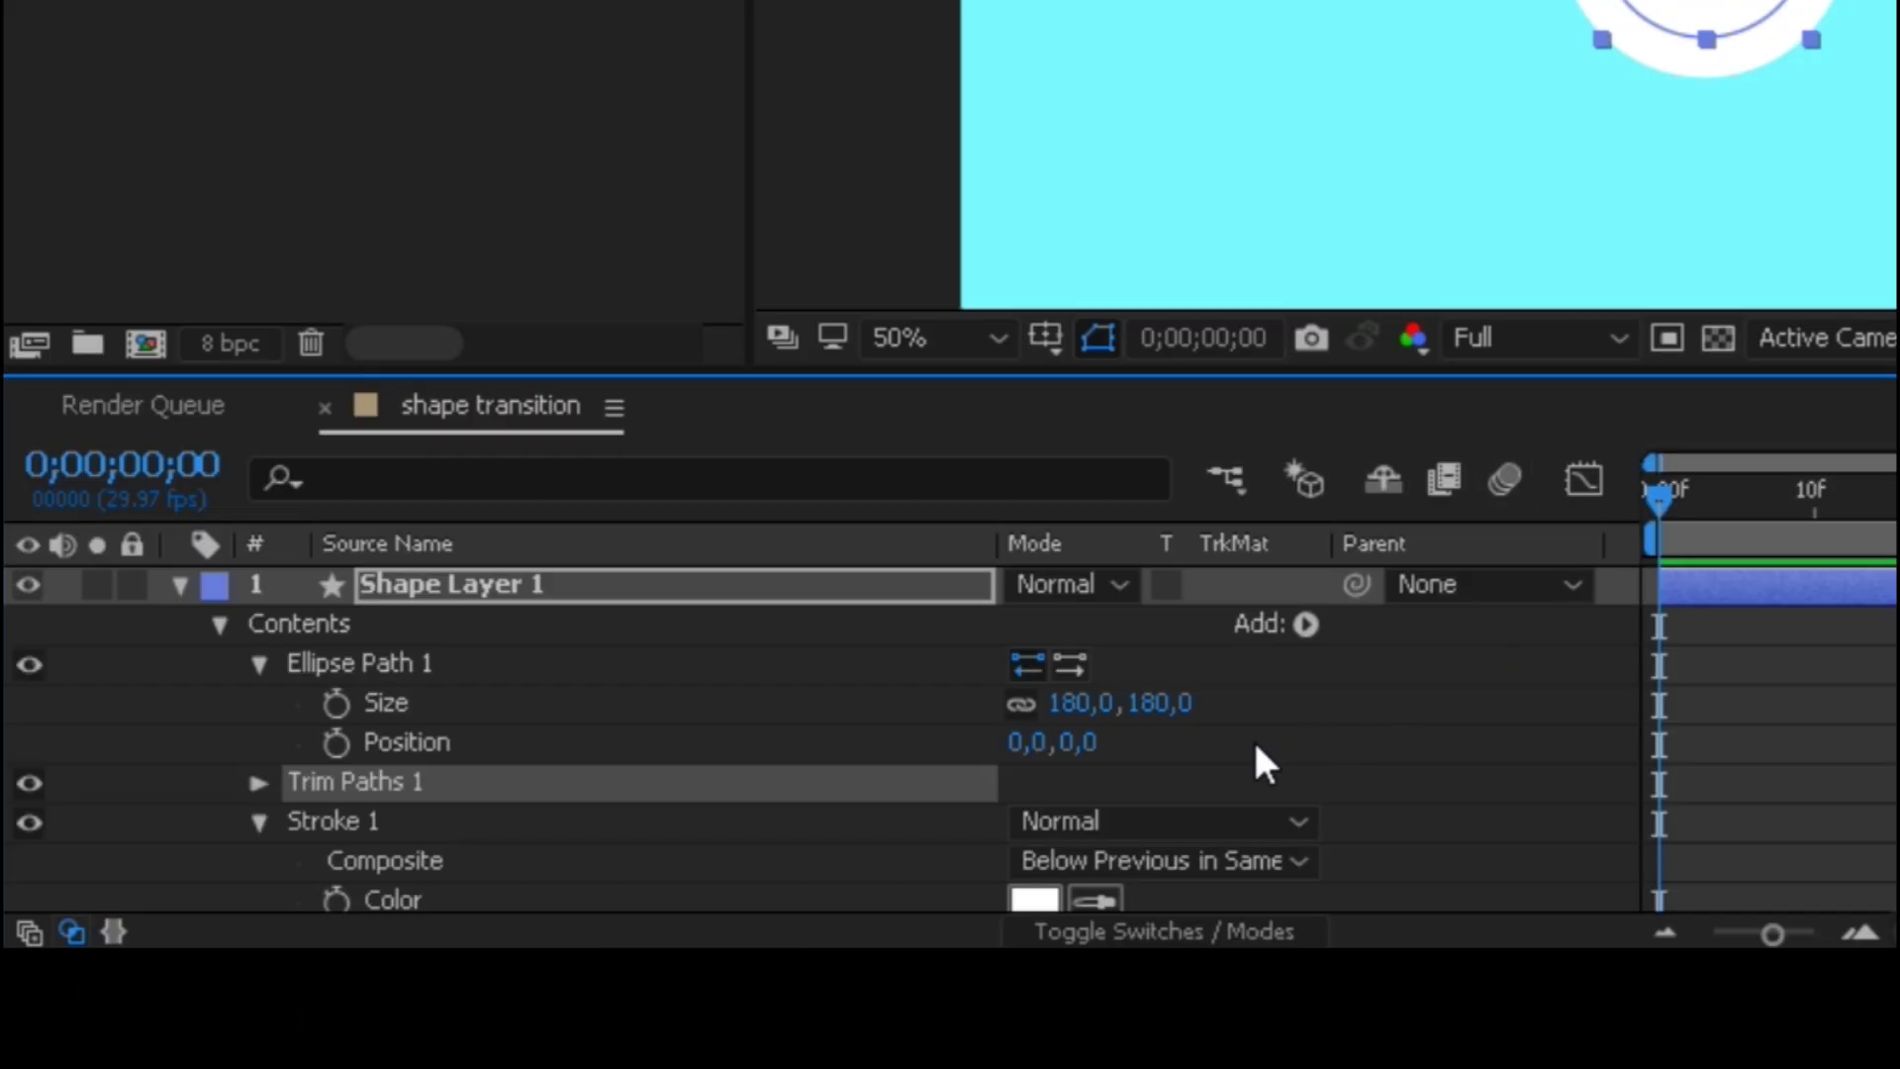
Set the Trim Paths End to 0% and keyframe it at the first frame
{"action": "scroll", "coordinate": [1277, 752], "scroll_direction": "down", "scroll_amount": 3}
{"action": "left_click", "coordinate": [256, 663]}
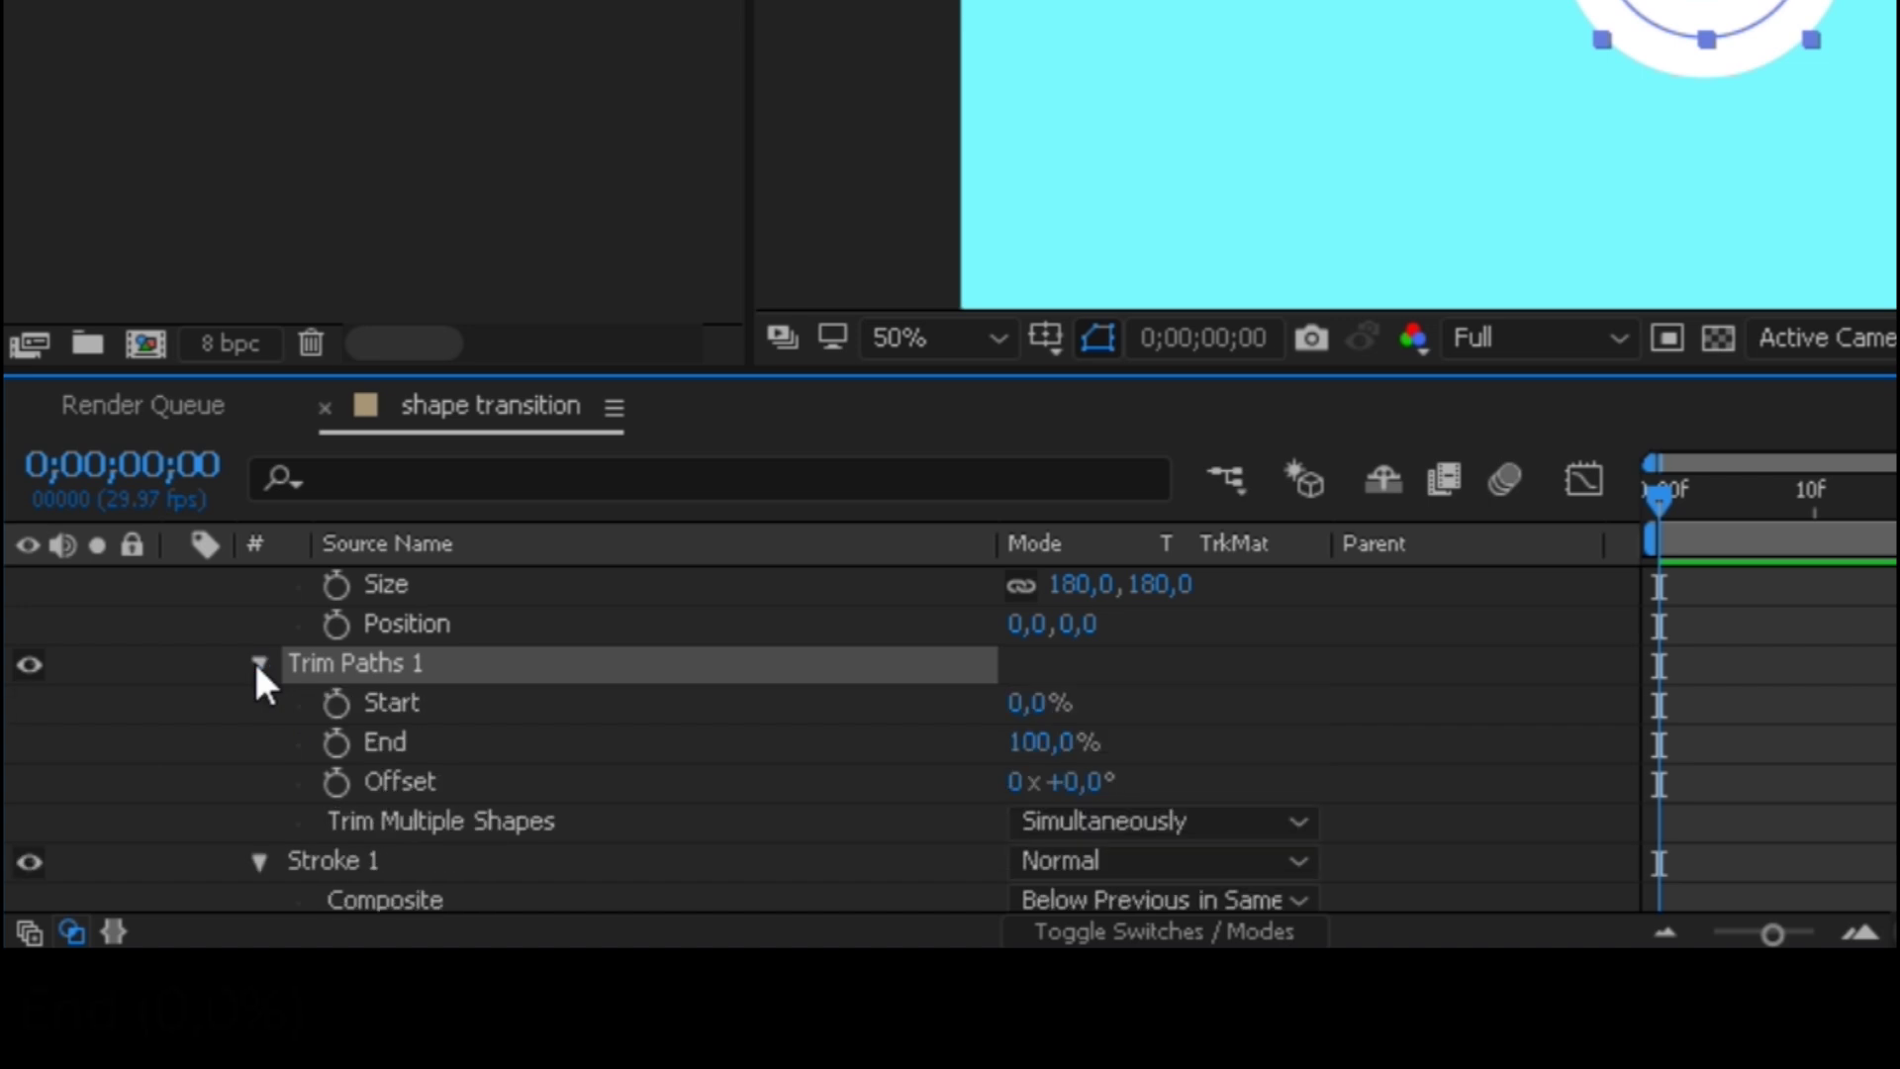
{"action": "left_click_drag", "start_coordinate": [1064, 752], "coordinate": [736, 741]}
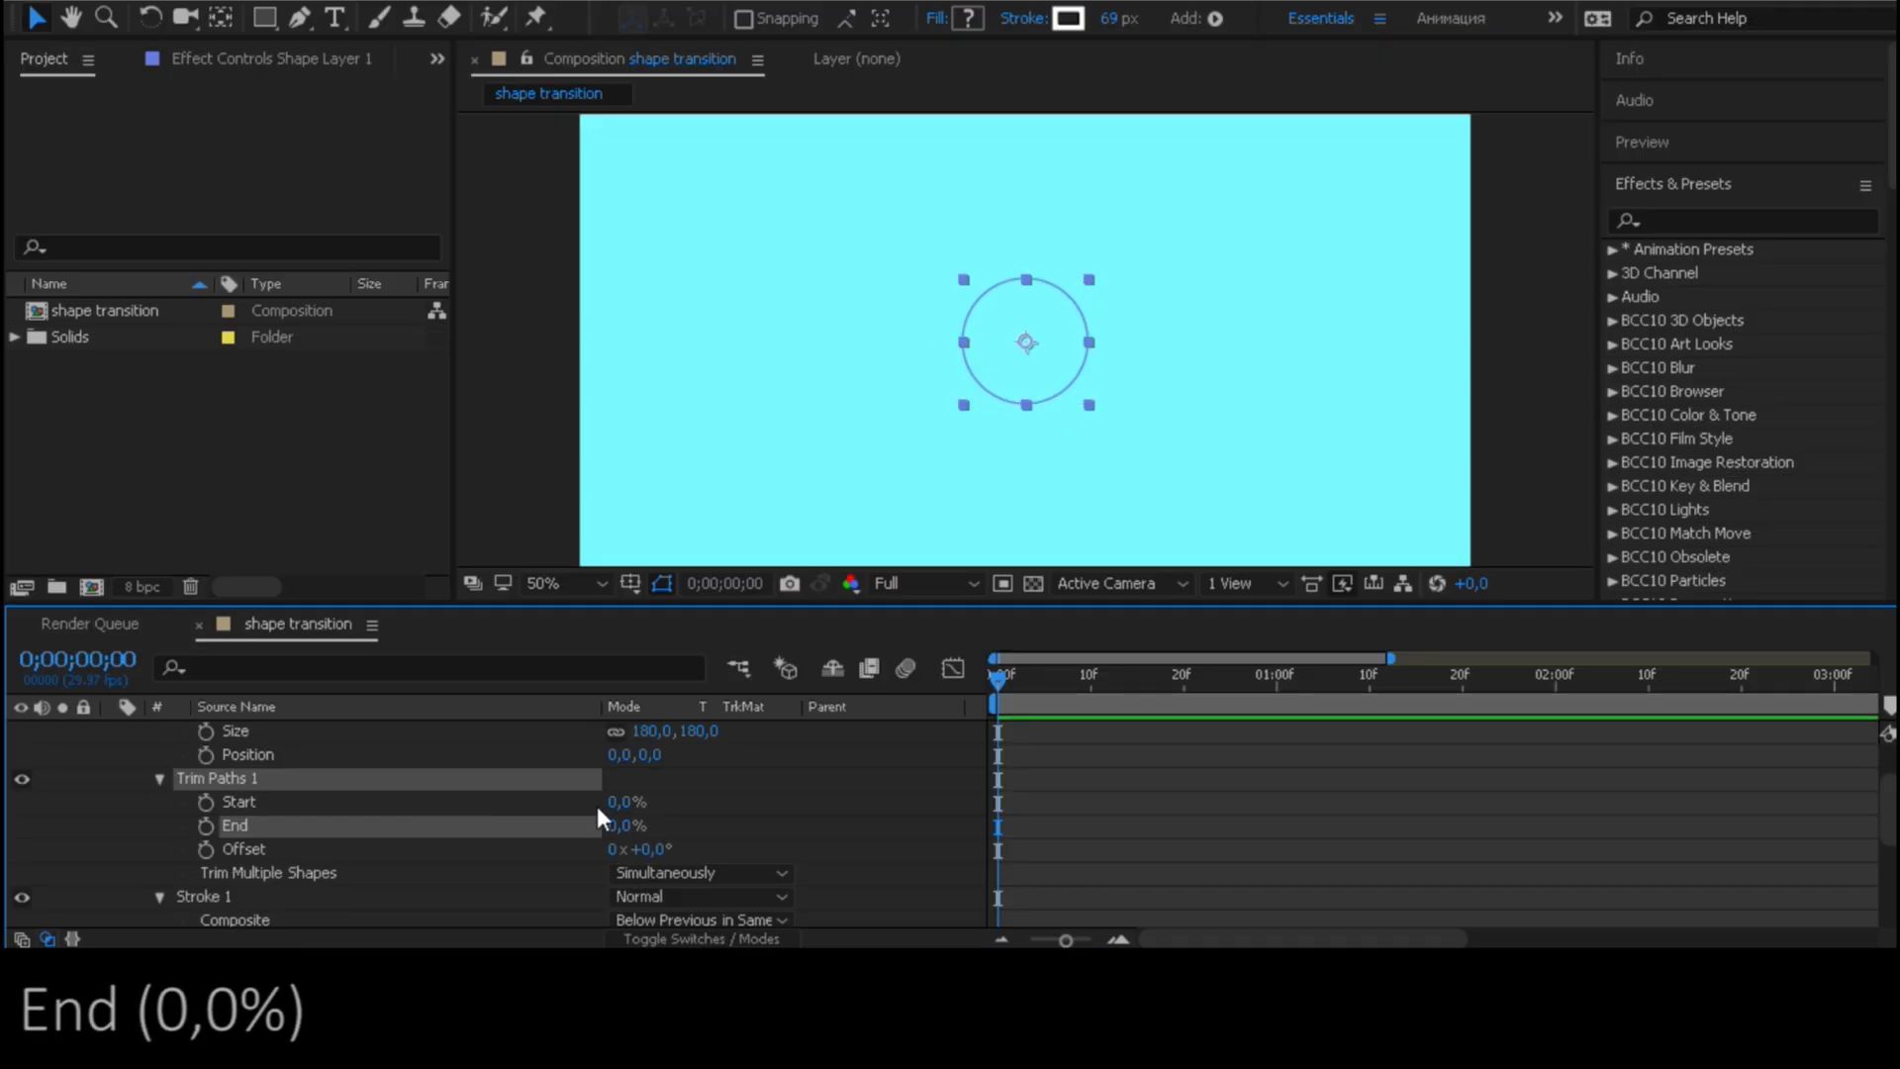
{"action": "left_click", "coordinate": [204, 823]}
Keyframe the Trim Paths End at 100% on frame 25, and scrub back to check the ring drawing on
{"action": "key", "text": "shift+Page_Down"}
{"action": "key", "text": "shift+Page_Down"}
{"action": "key", "text": "Page_Down"}
{"action": "key", "text": "Page_Down"}
{"action": "key", "text": "Page_Down"}
{"action": "key", "text": "Page_Down"}
{"action": "key", "text": "Page_Down"}
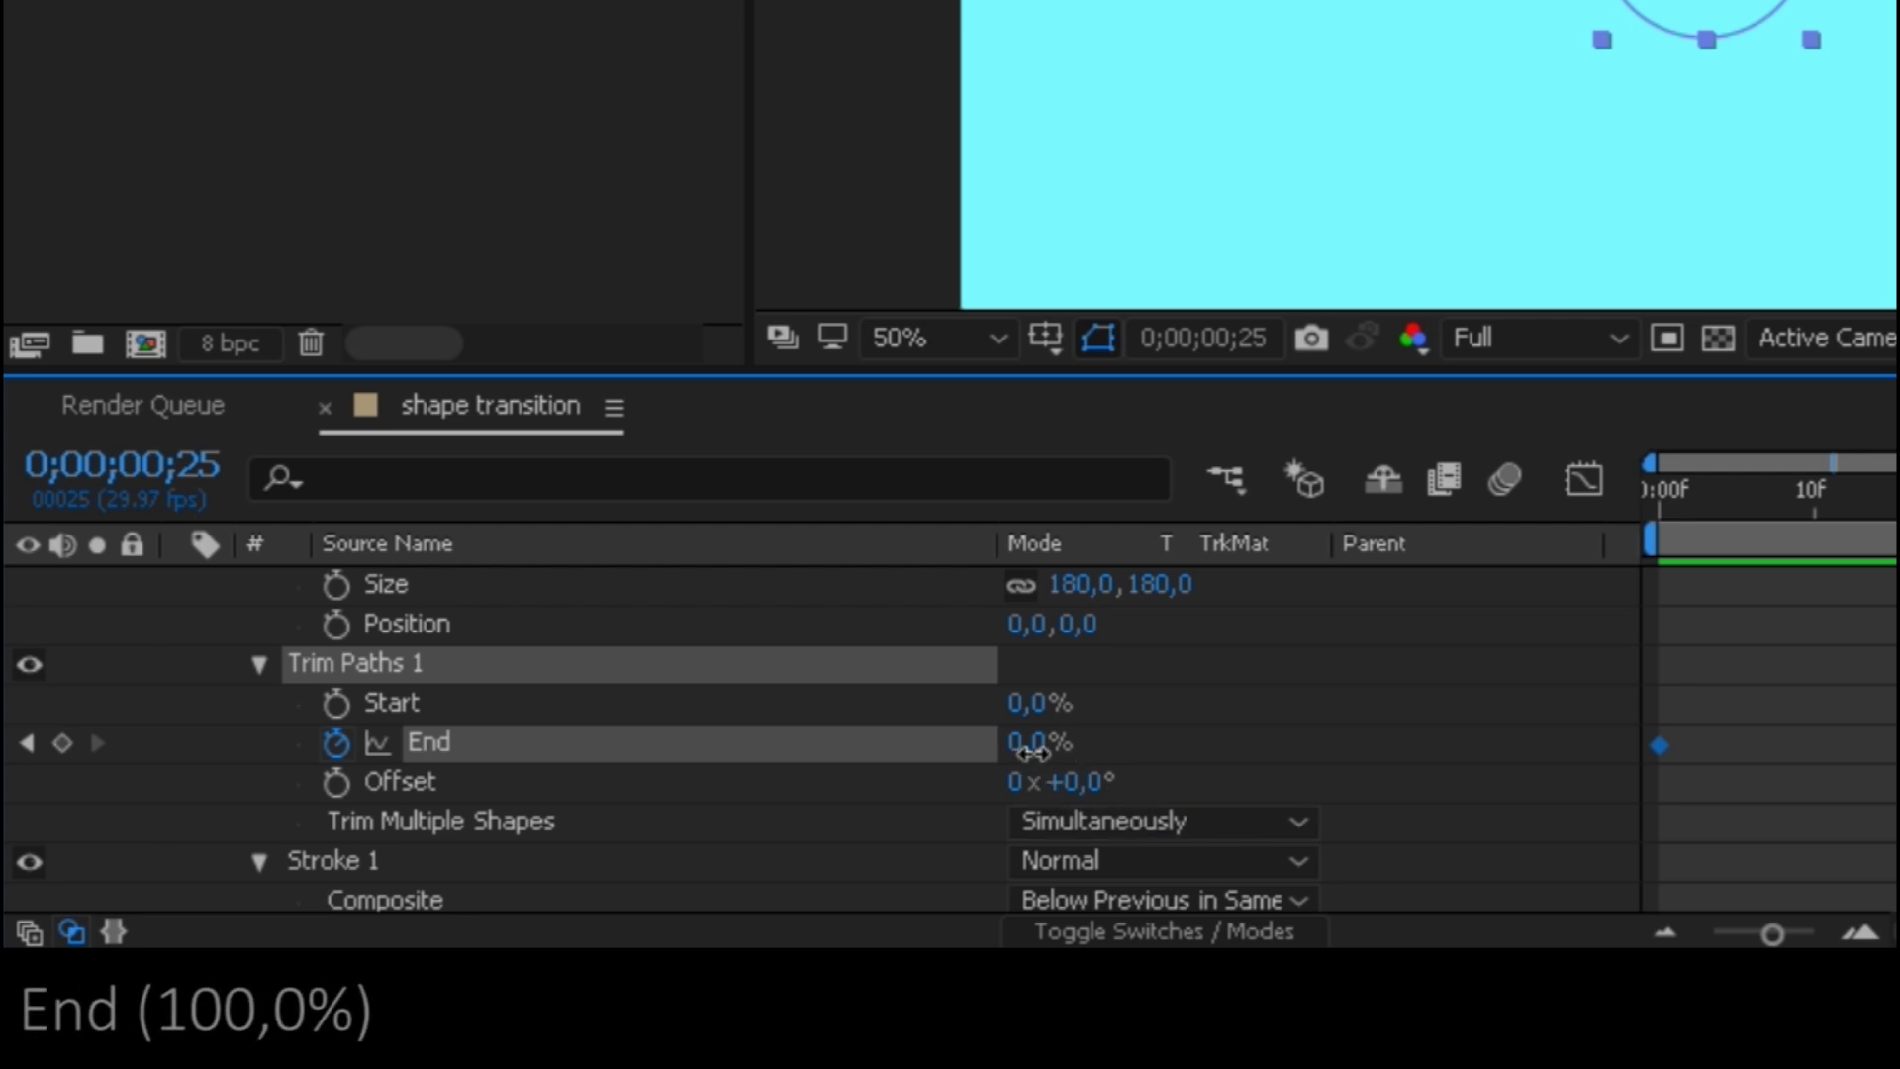
{"action": "left_click_drag", "start_coordinate": [1032, 753], "coordinate": [1275, 731]}
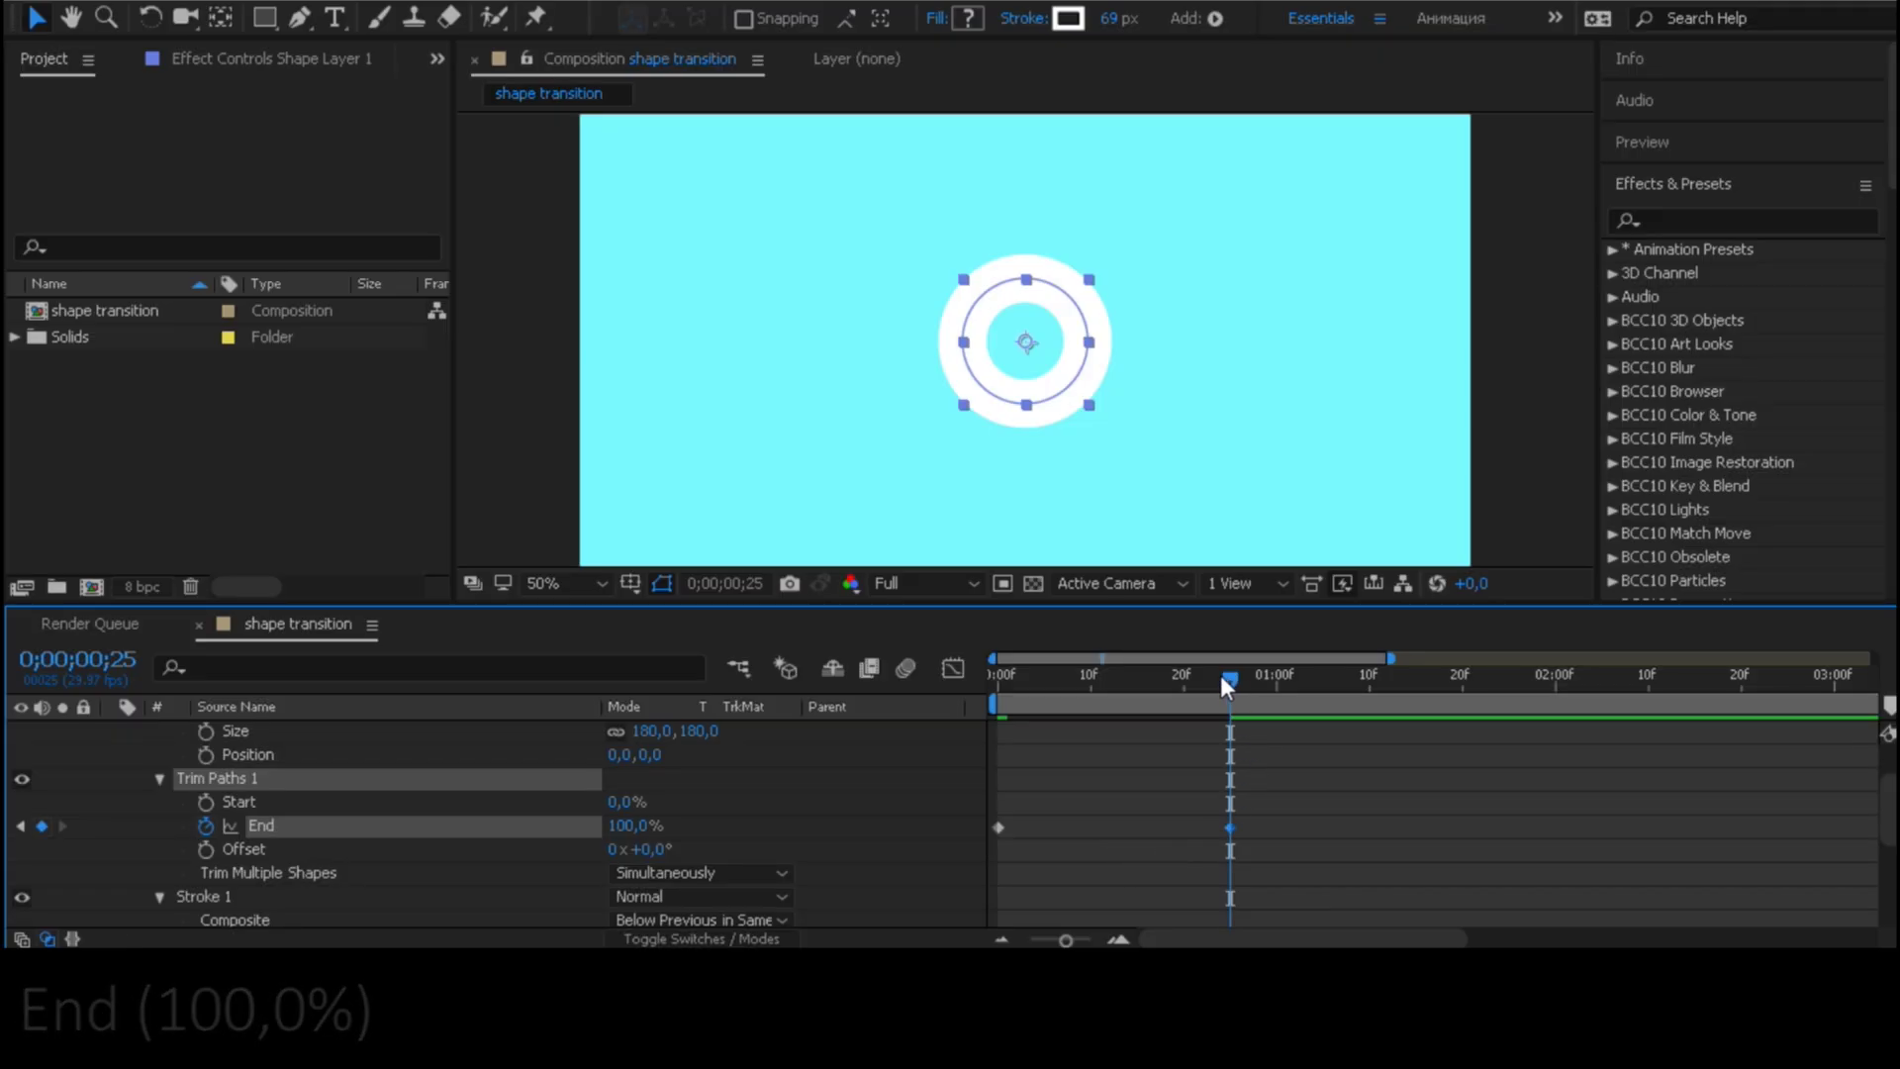
{"action": "left_click_drag", "start_coordinate": [1220, 675], "coordinate": [1128, 683]}
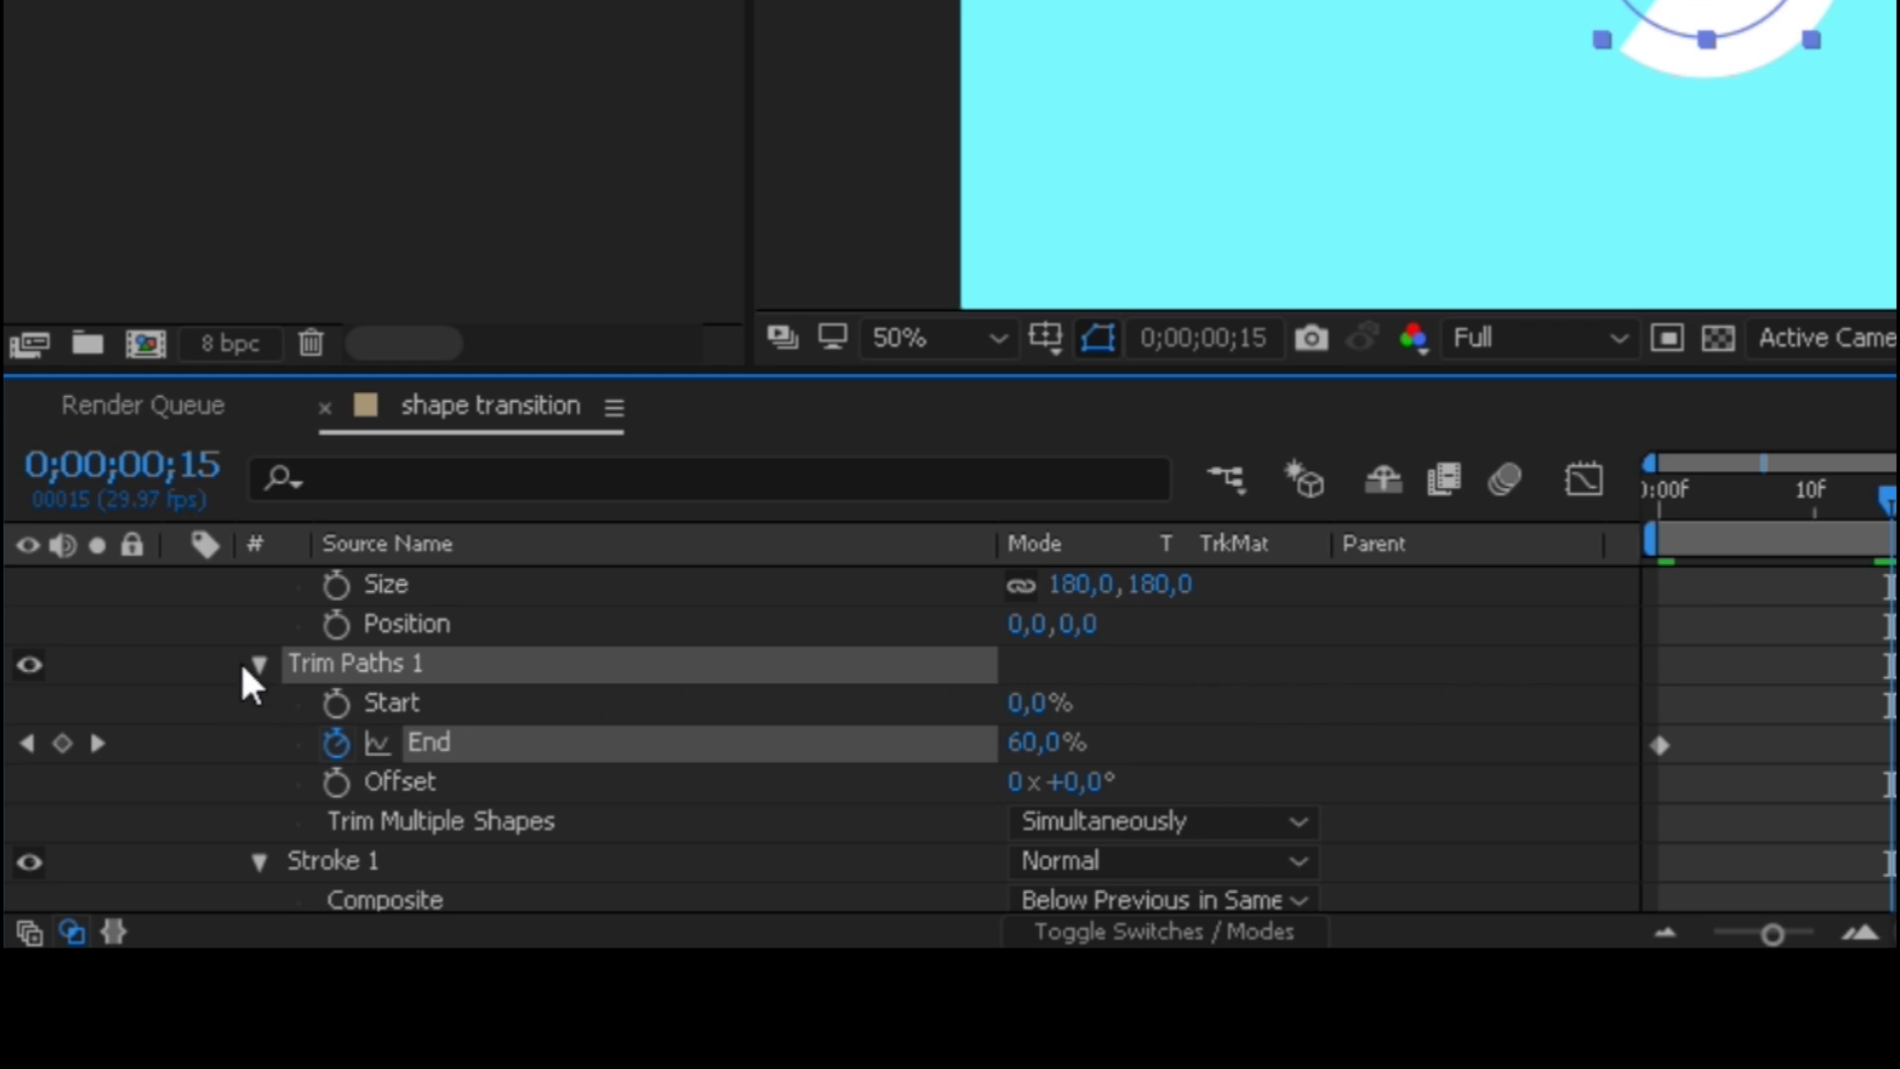
Change the stroke's Line Cap to Round Cap and scrub the timeline to check the arc ends
{"action": "left_click", "coordinate": [259, 663]}
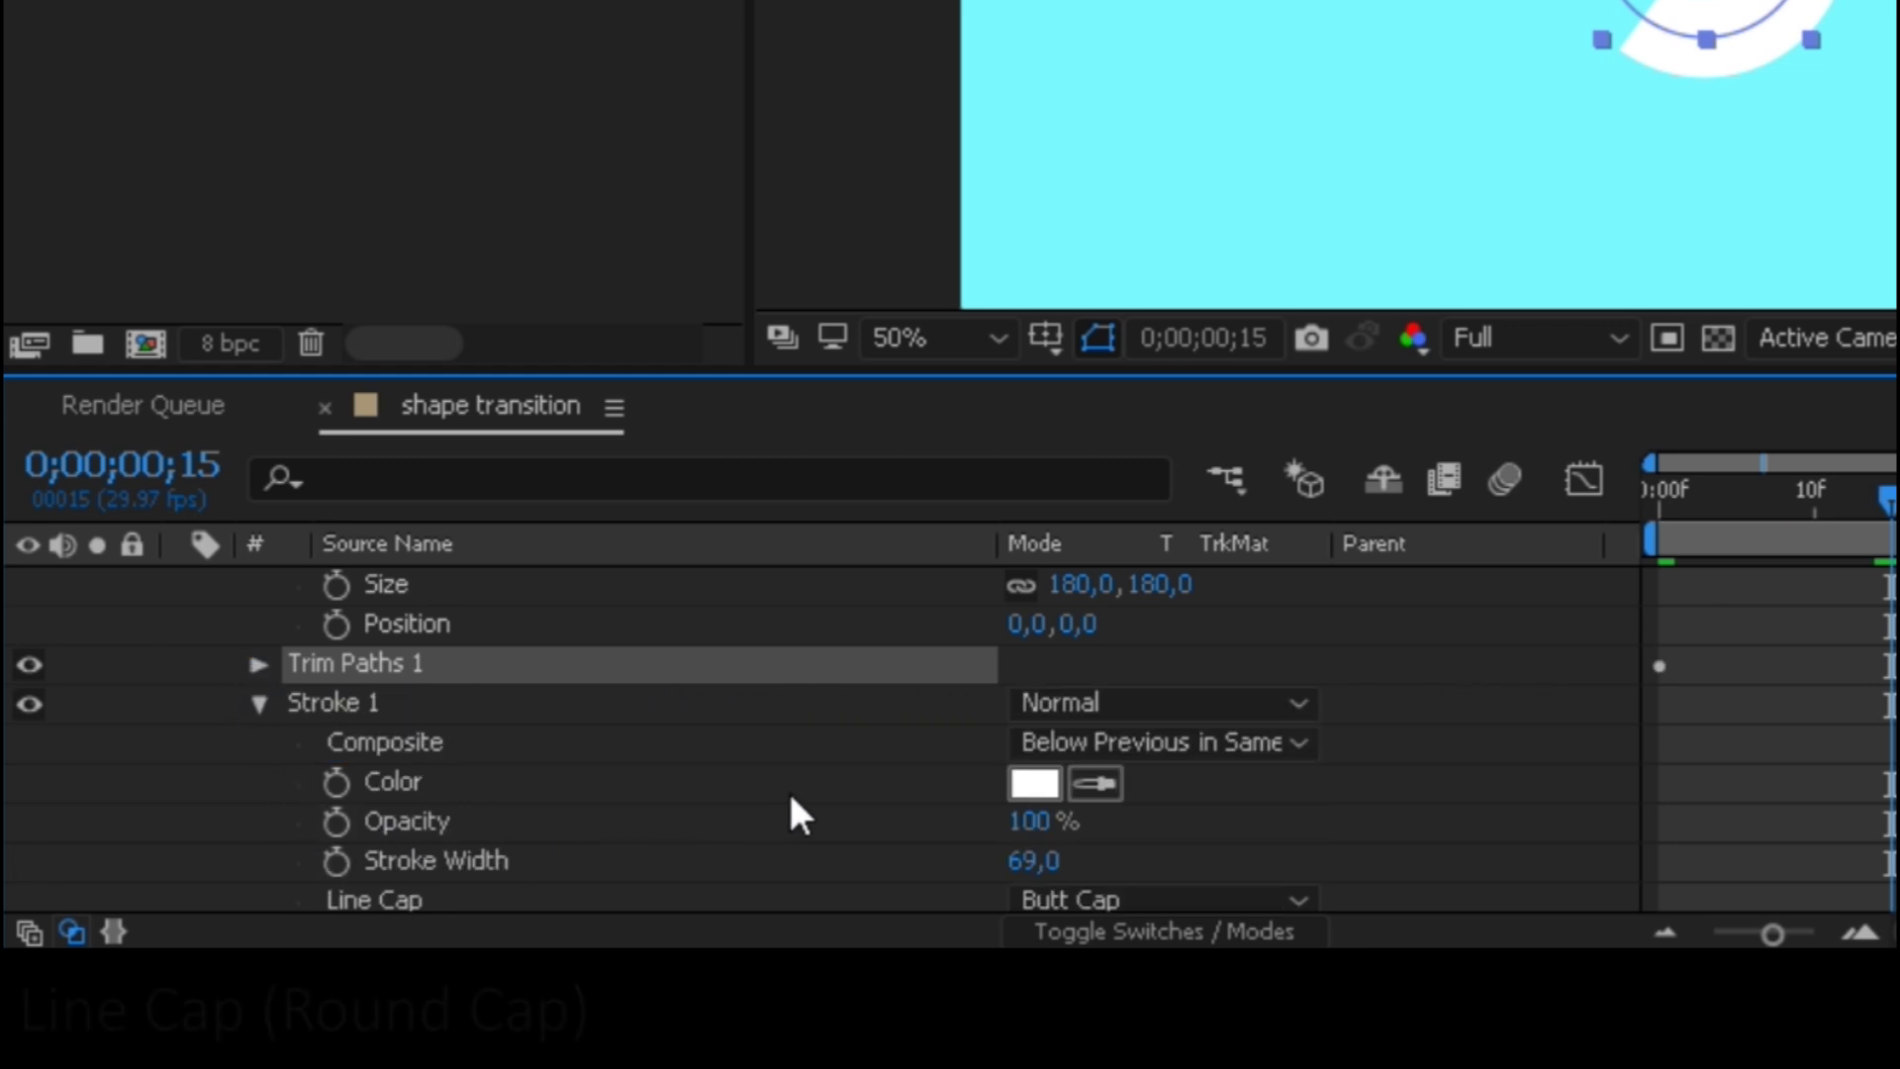
{"action": "scroll", "coordinate": [778, 797], "scroll_direction": "down", "scroll_amount": 3}
{"action": "left_click", "coordinate": [1139, 781]}
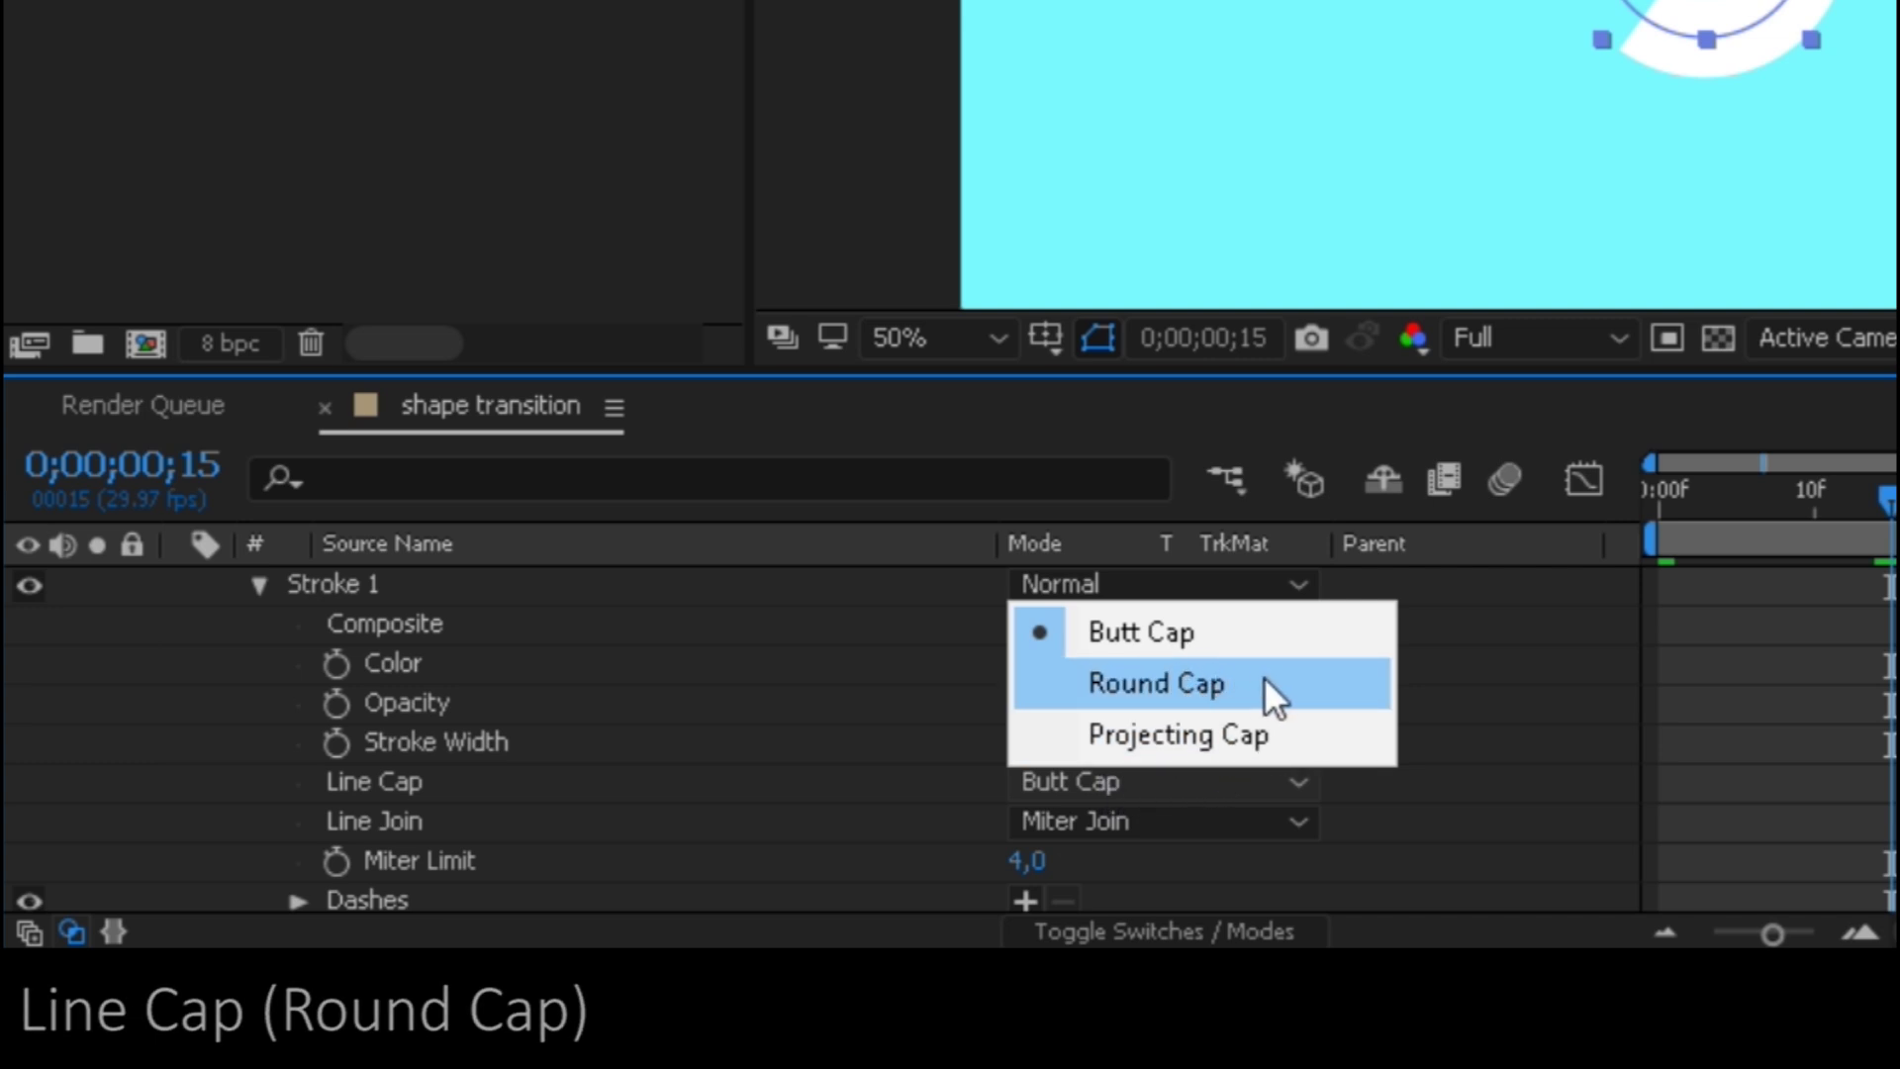
{"action": "left_click", "coordinate": [1227, 683]}
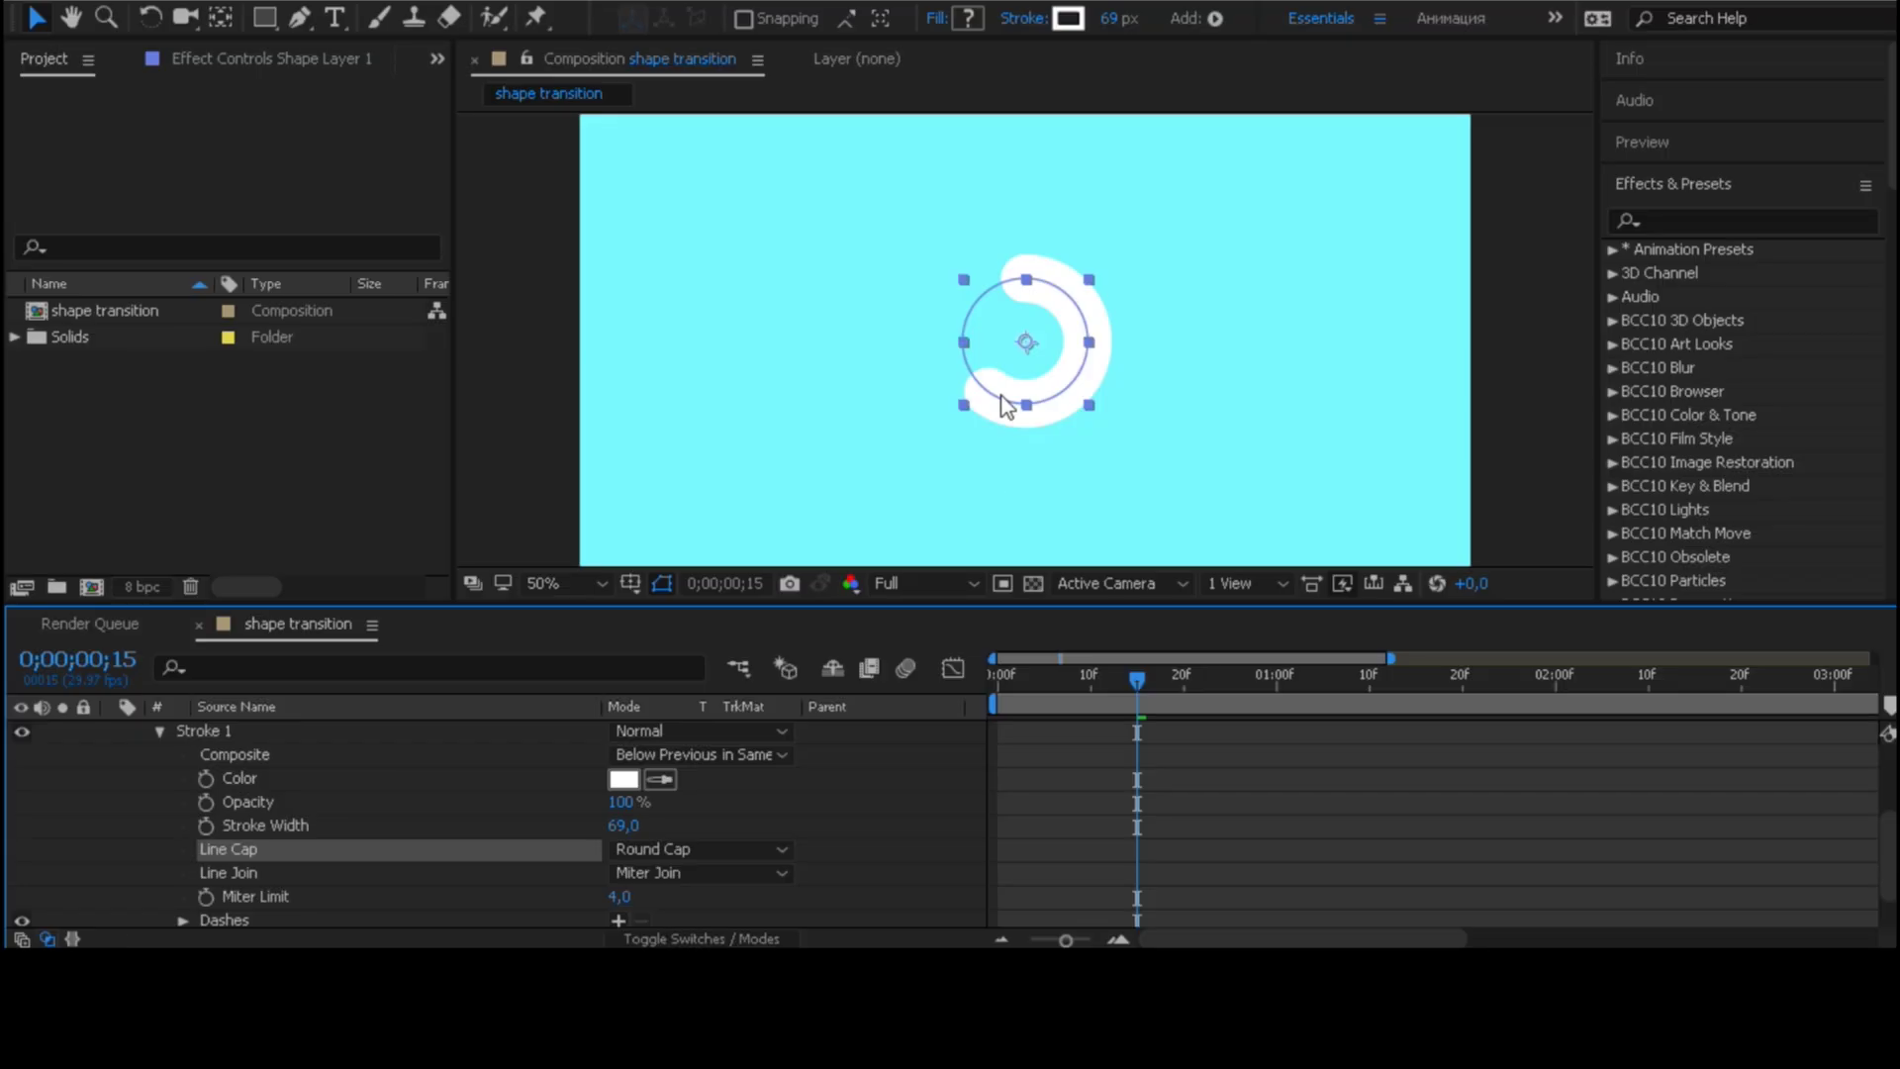
{"action": "mouse_move", "coordinate": [1119, 681]}
{"action": "left_mouse_down"}
{"action": "mouse_move", "coordinate": [1001, 685]}
{"action": "mouse_move", "coordinate": [1154, 681]}
{"action": "mouse_move", "coordinate": [1128, 679]}
{"action": "left_mouse_up"}
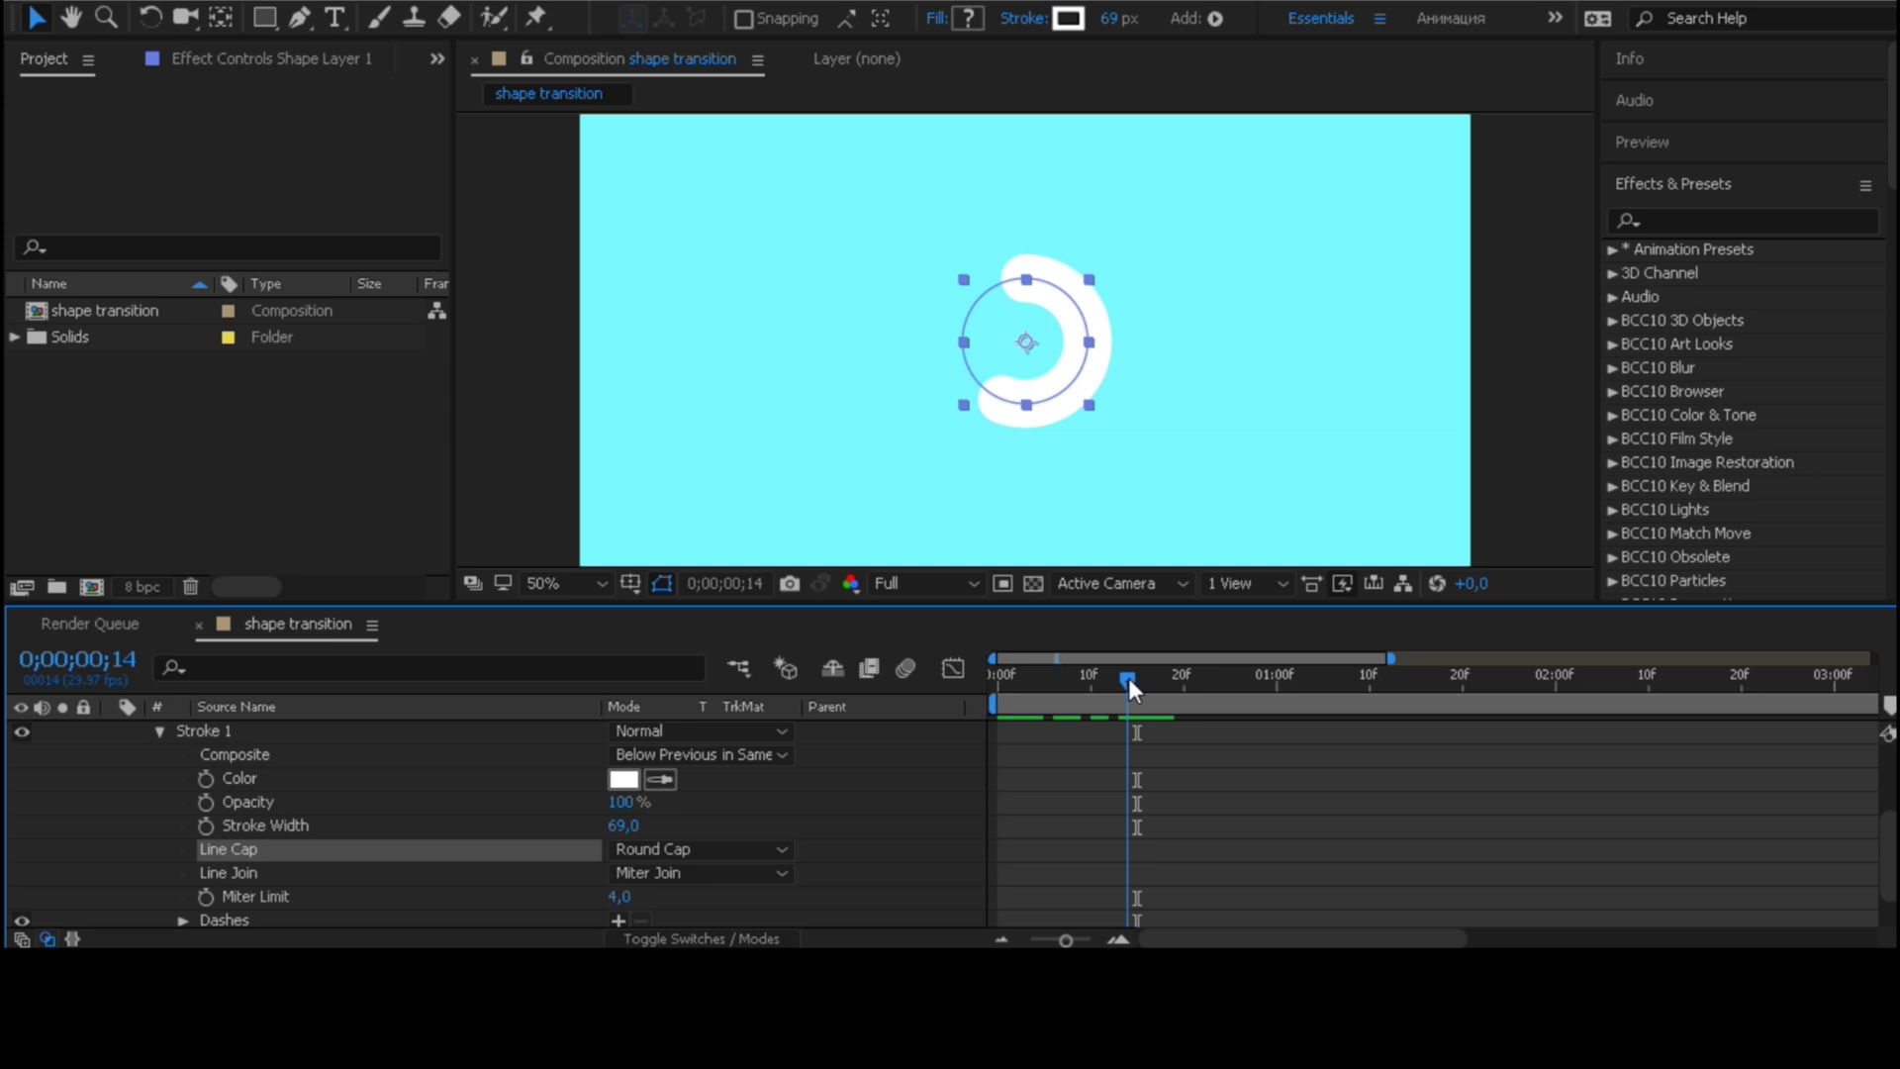
{"action": "left_click", "coordinate": [804, 841]}
Keyframe the Trim Paths Offset at 0° on the first frame, after trying and undoing a test rotation
{"action": "scroll", "coordinate": [374, 840], "scroll_direction": "up", "scroll_amount": 1}
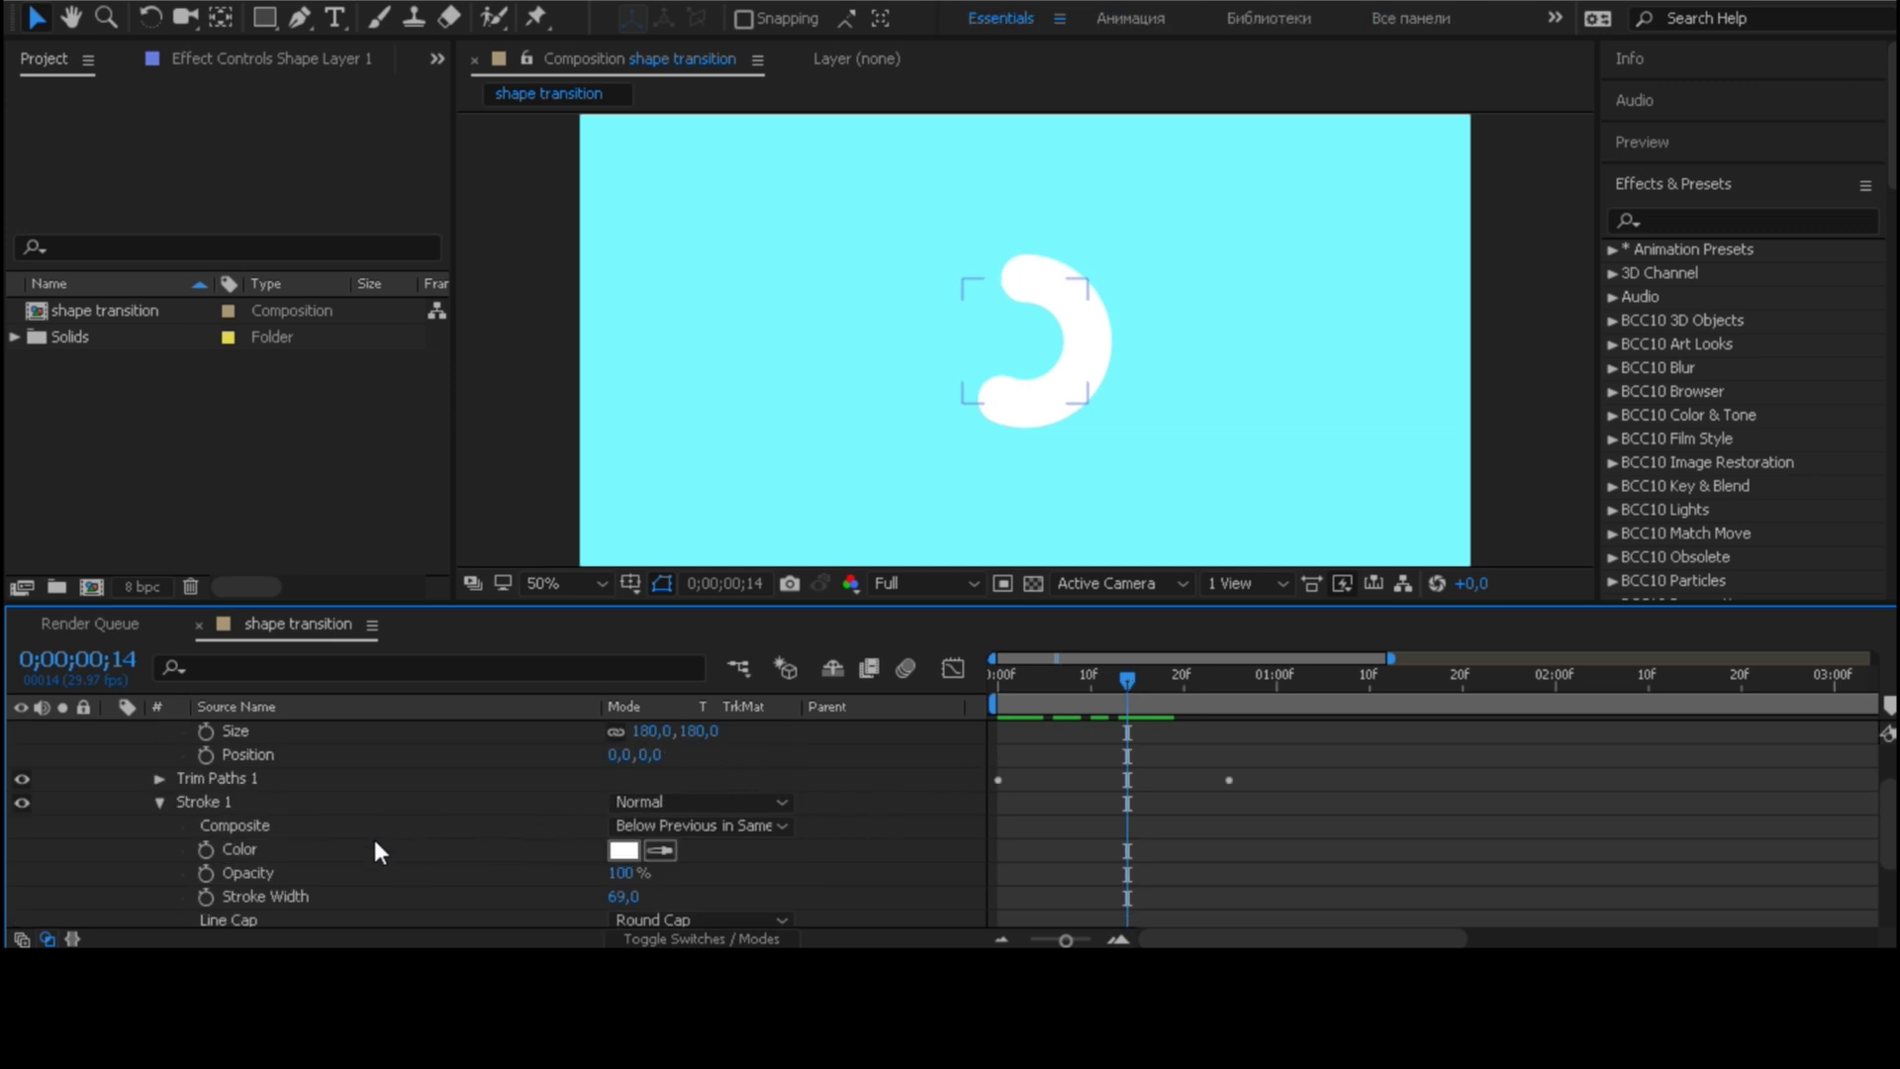
{"action": "left_click", "coordinate": [159, 799]}
{"action": "left_click", "coordinate": [160, 771]}
{"action": "left_click", "coordinate": [159, 801]}
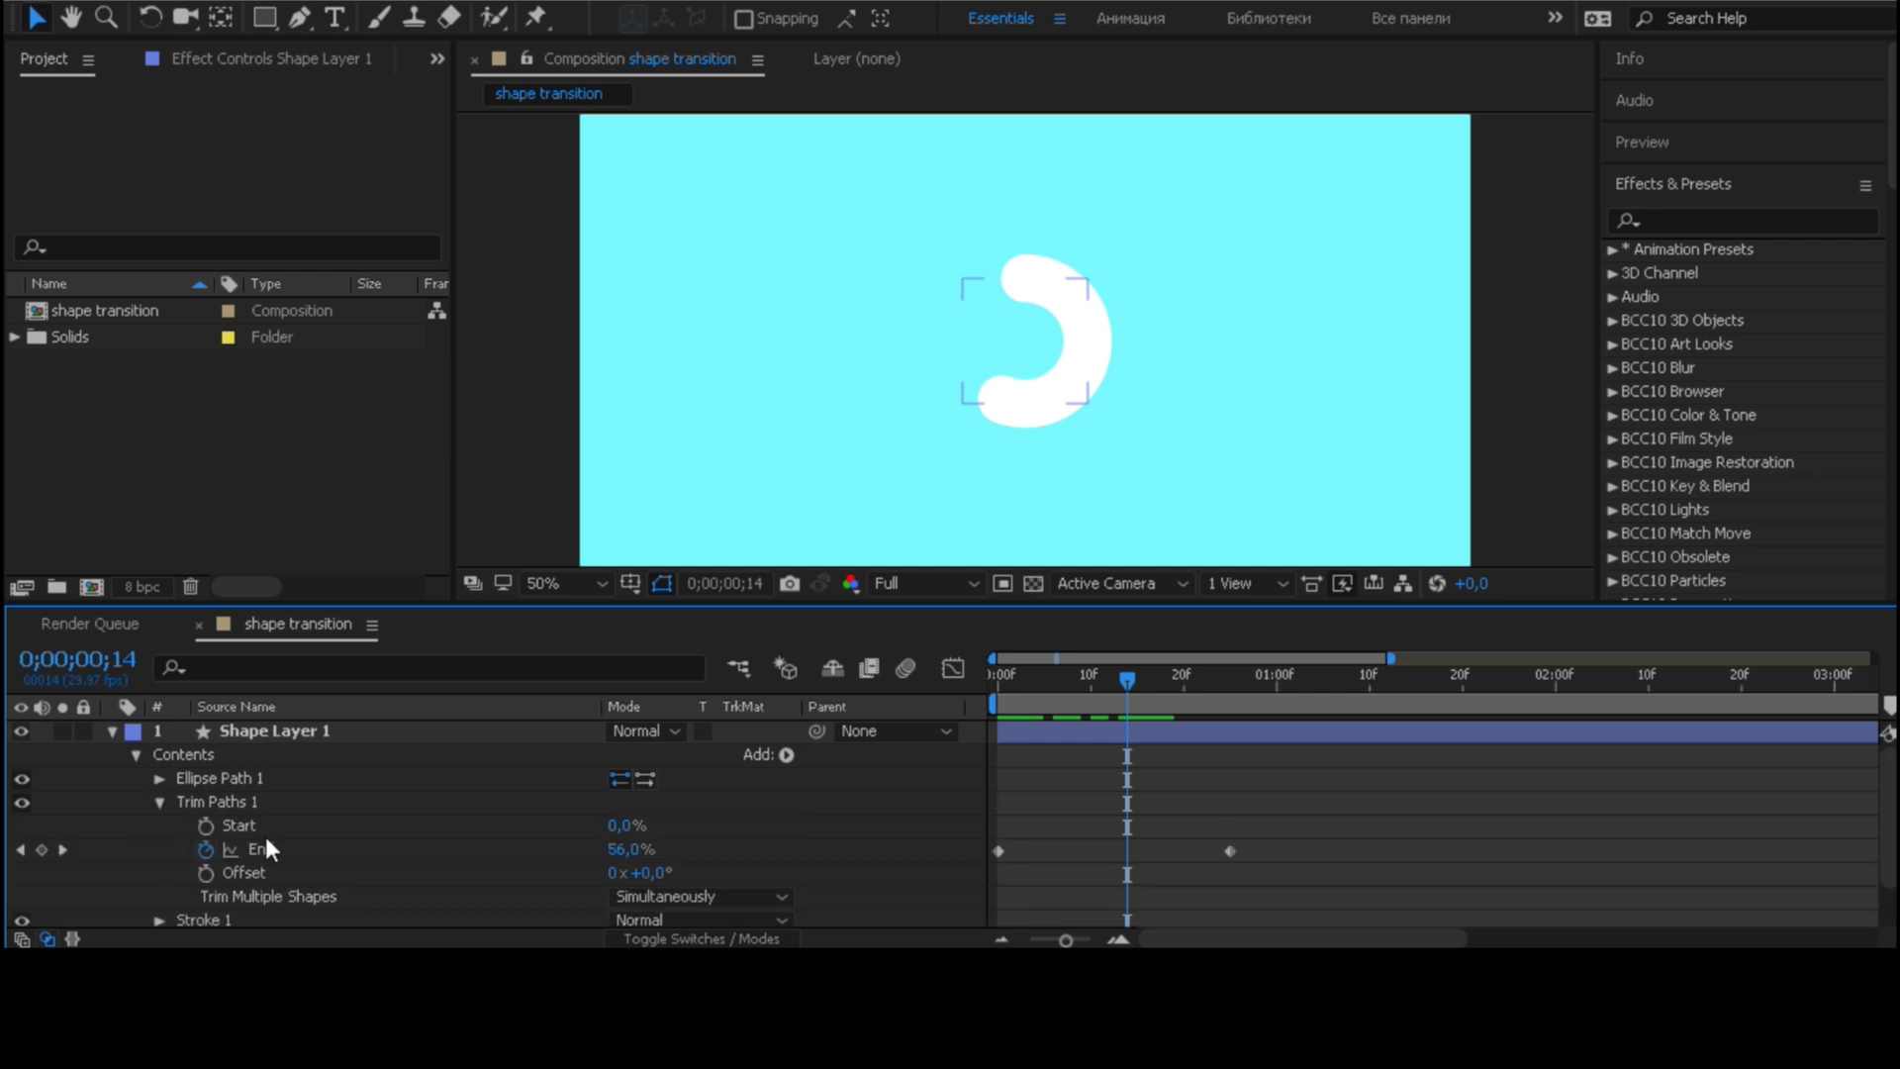
{"action": "left_click_drag", "start_coordinate": [648, 873], "coordinate": [671, 875]}
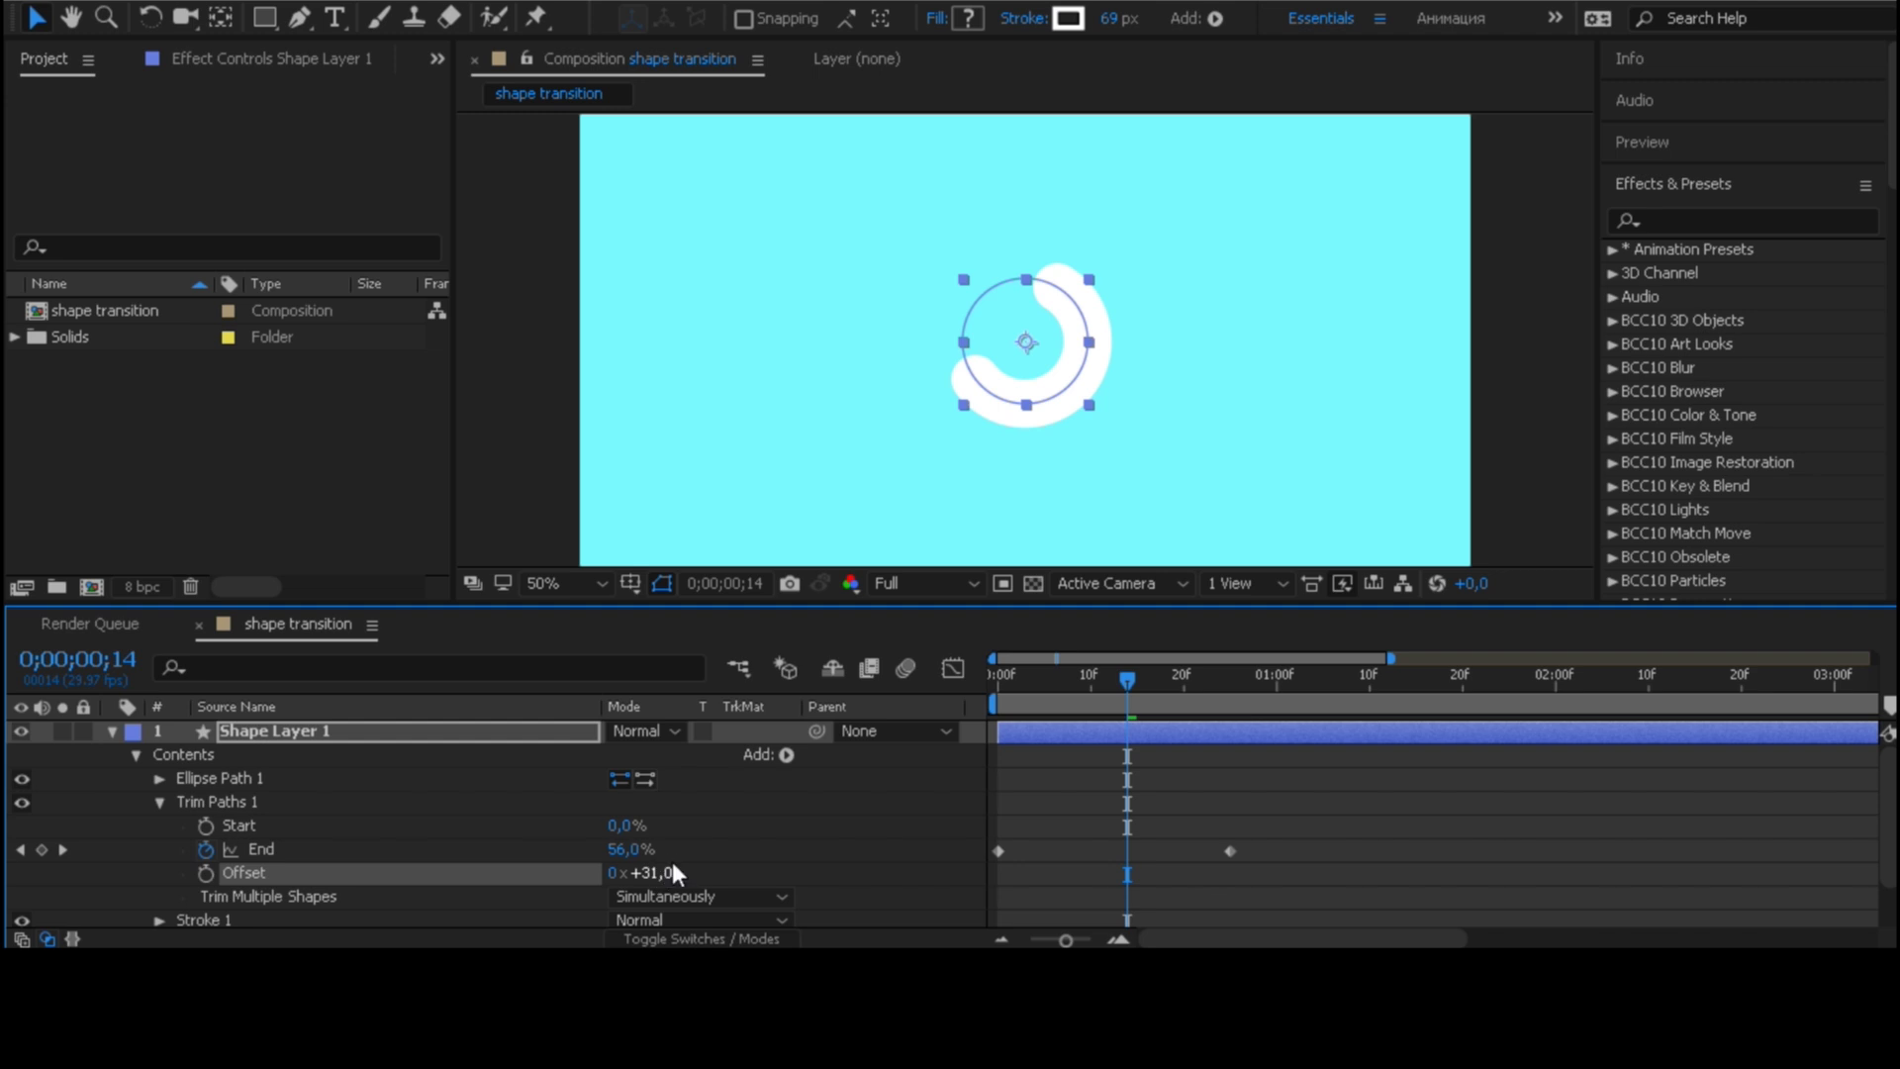
{"action": "key", "text": "ctrl+z"}
{"action": "left_click_drag", "start_coordinate": [1077, 686], "coordinate": [959, 679]}
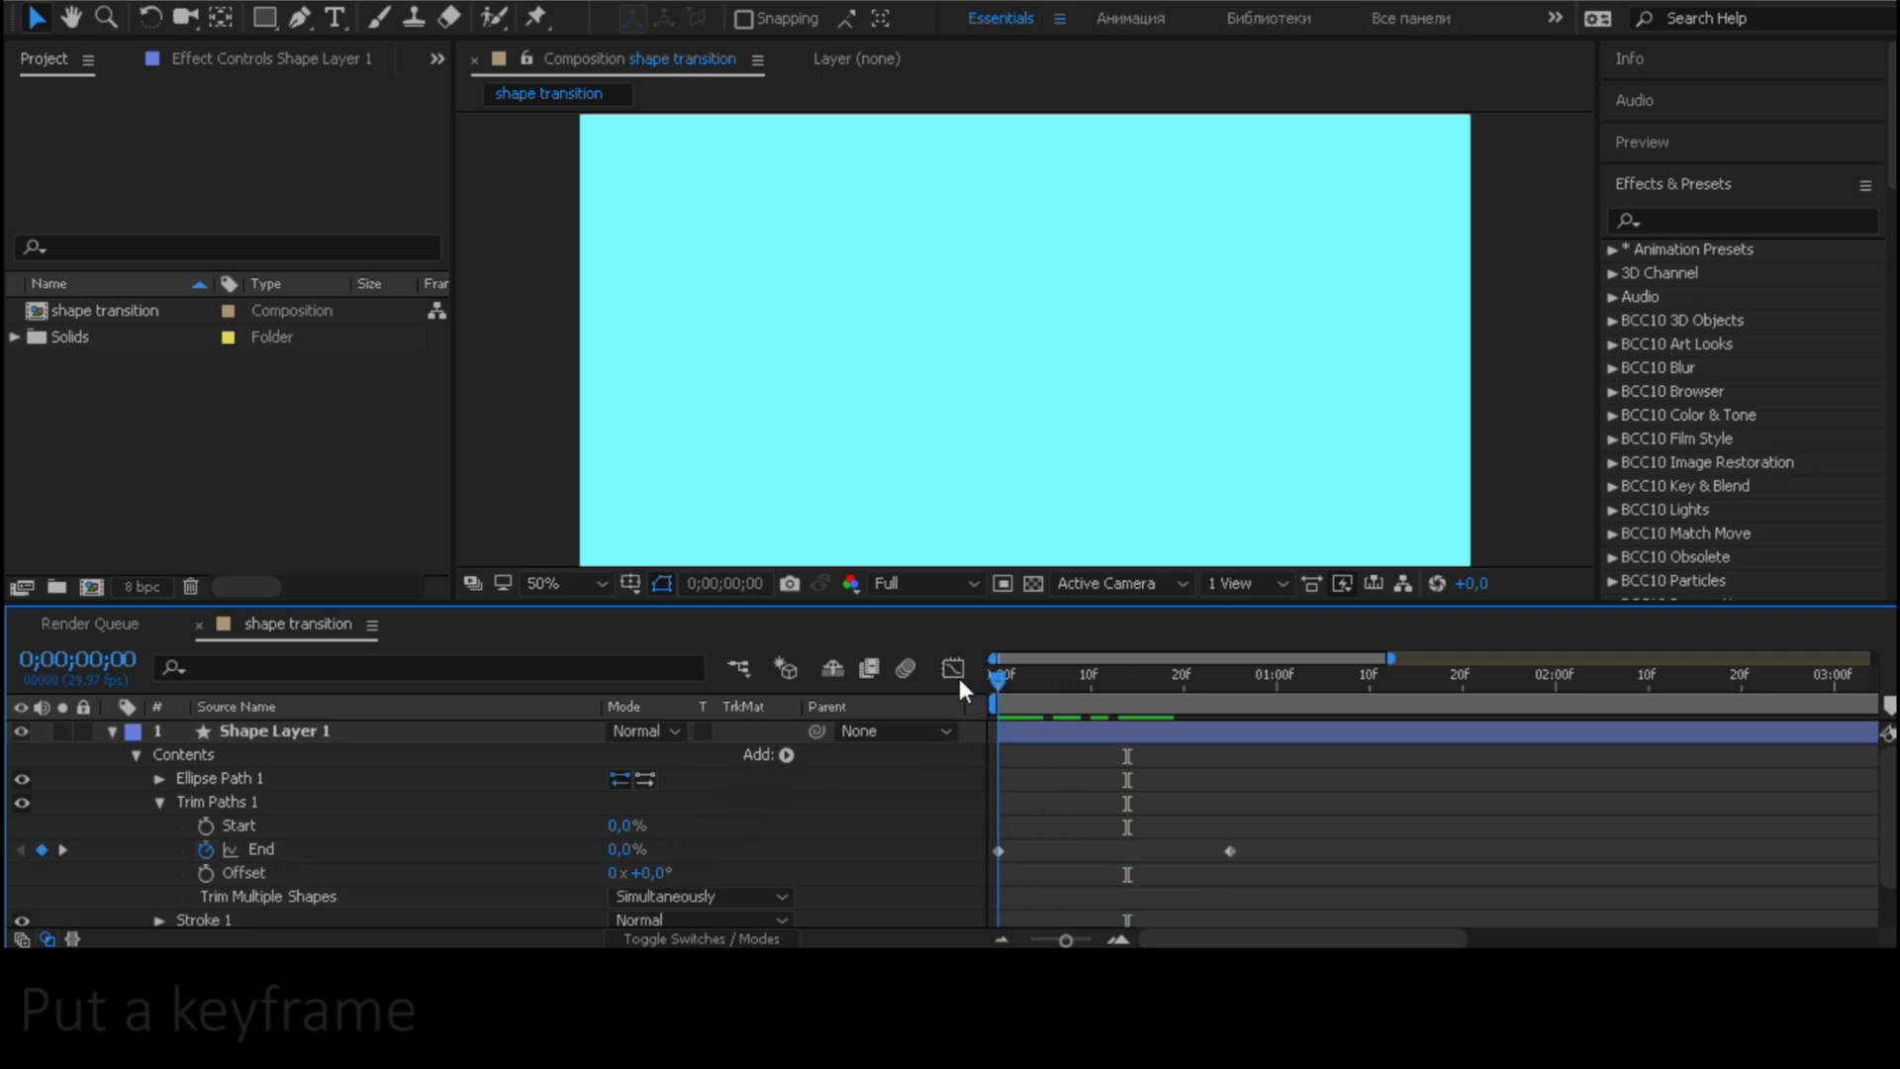
{"action": "left_click", "coordinate": [205, 872]}
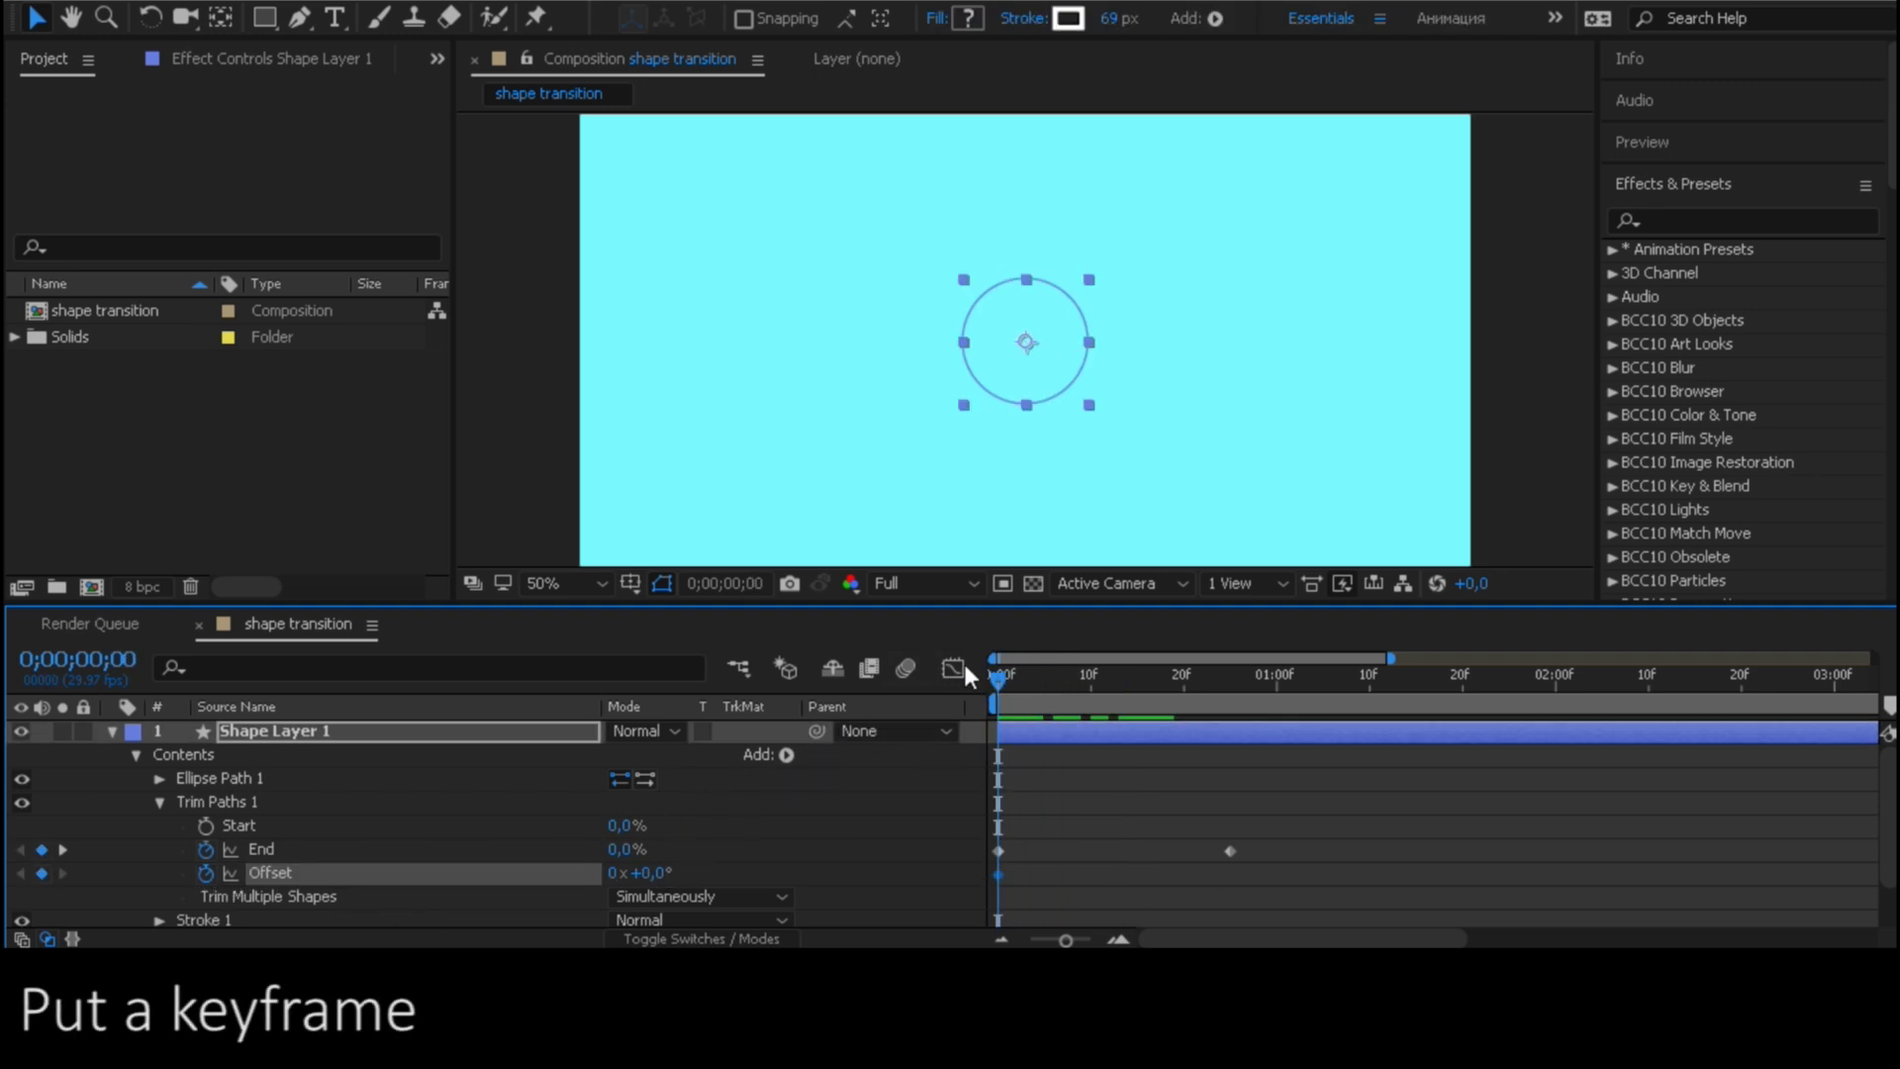
Set the Trim Paths Offset to +40° at frame 25 and scrub back to check the motion
{"action": "left_click_drag", "start_coordinate": [1007, 675], "coordinate": [1223, 711]}
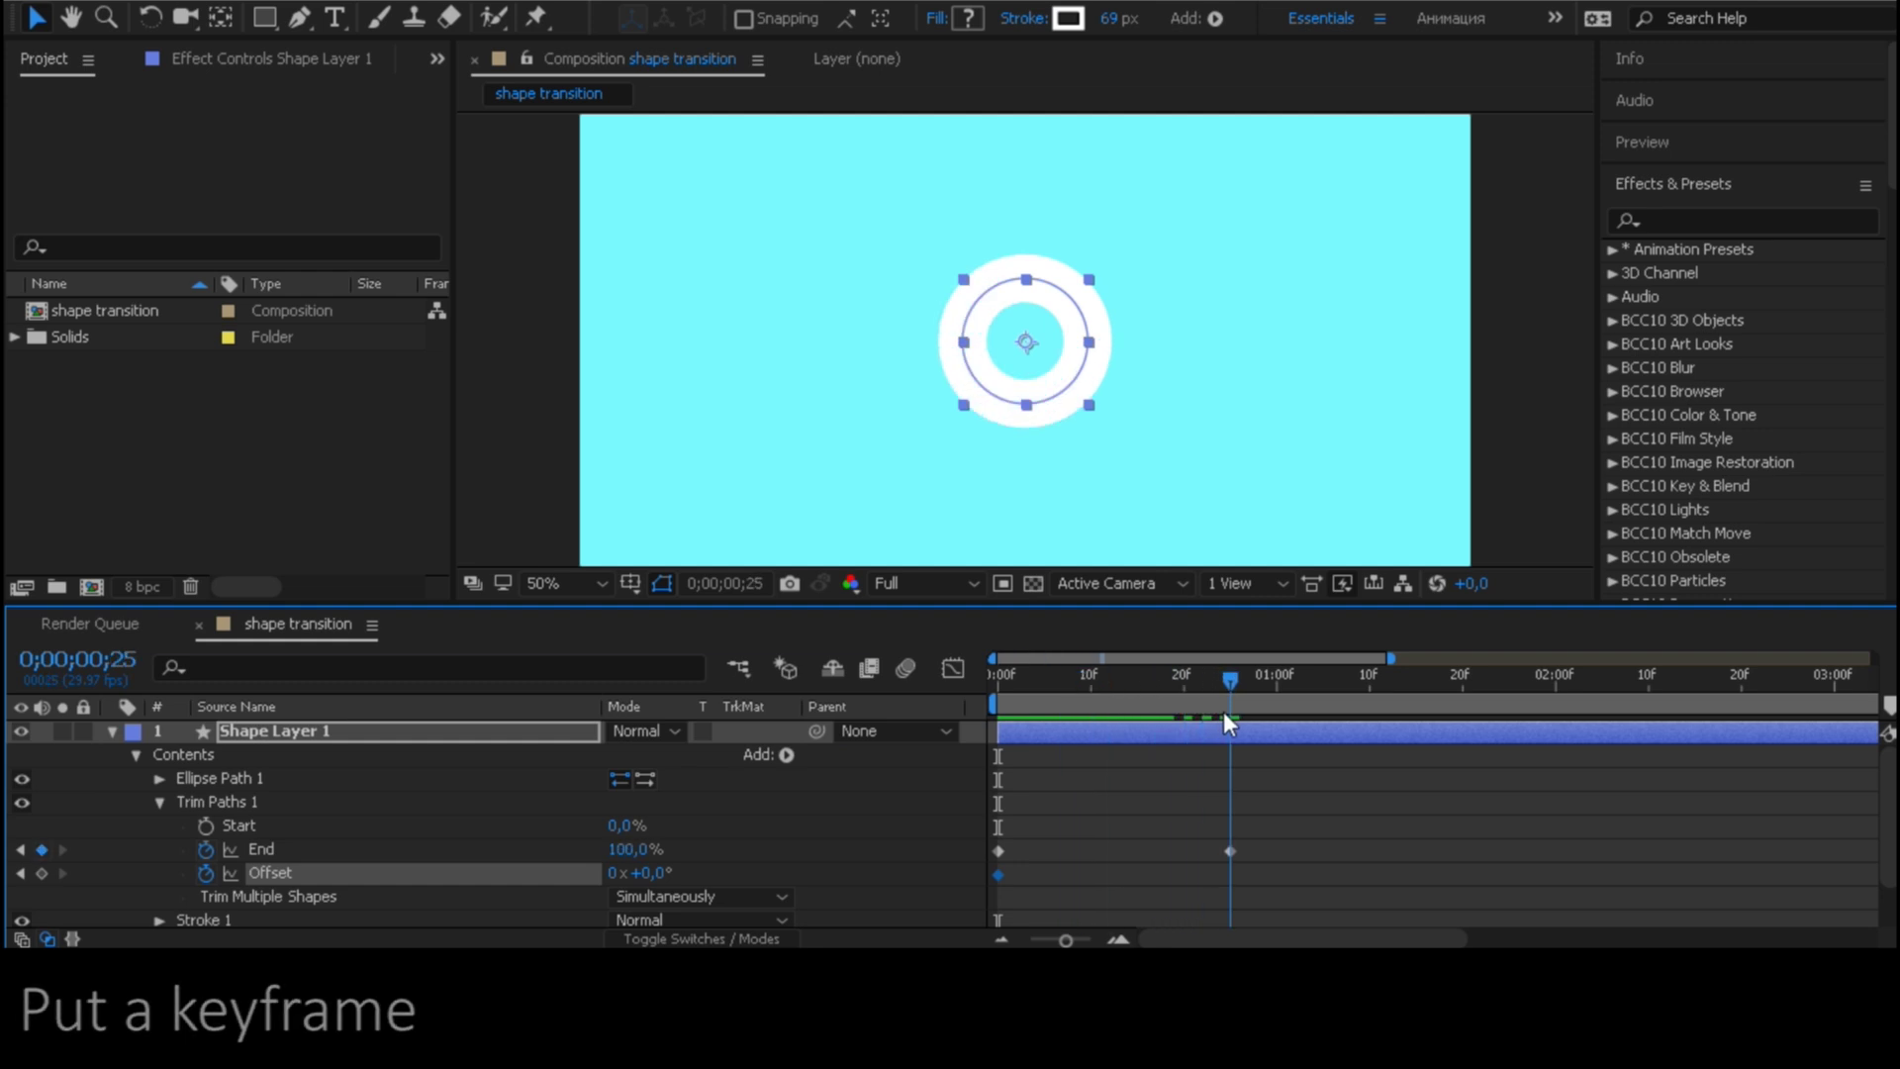
{"action": "left_click_drag", "start_coordinate": [663, 872], "coordinate": [681, 867]}
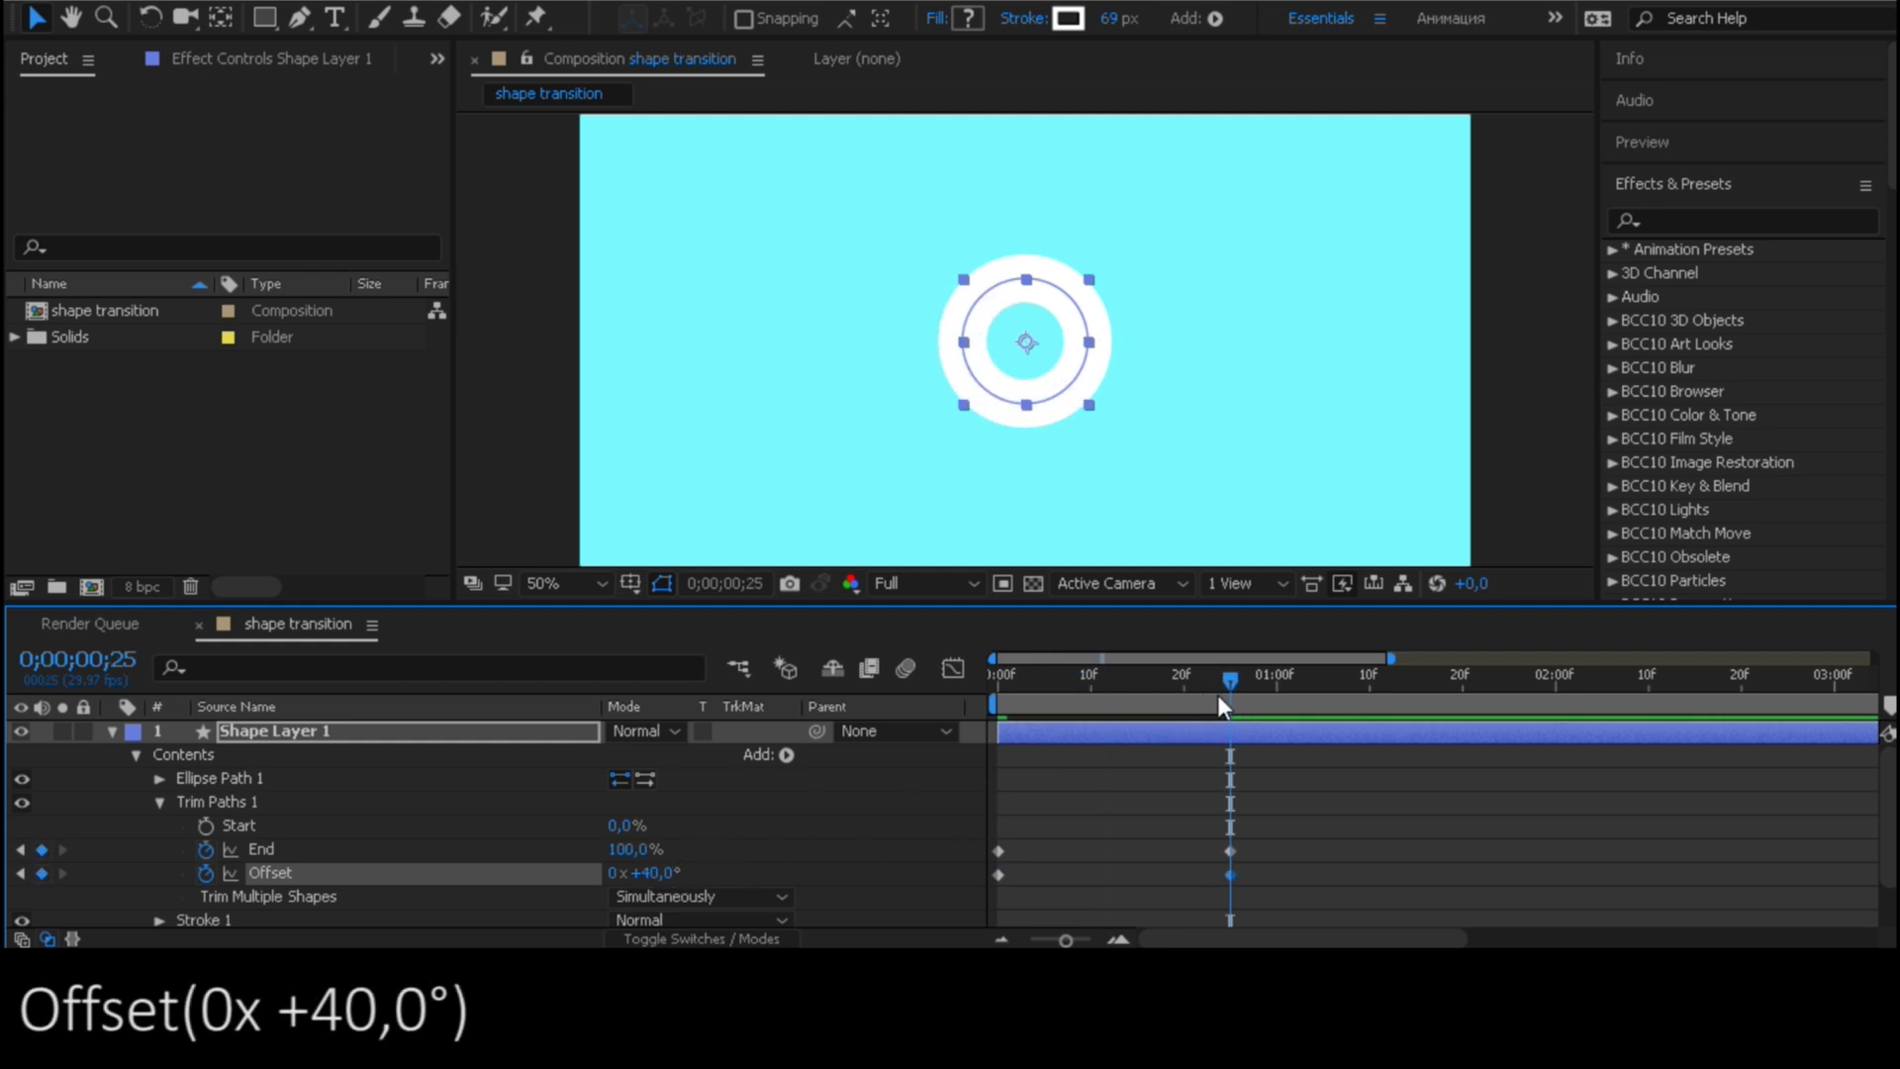
{"action": "left_click_drag", "start_coordinate": [1240, 679], "coordinate": [1176, 704]}
Apply Easy Ease to all End and Offset keyframes and shape their speed curves to start fast and slow down gradually, previewing the animation
{"action": "left_click_drag", "start_coordinate": [1287, 820], "coordinate": [995, 881]}
{"action": "key", "text": "F9"}
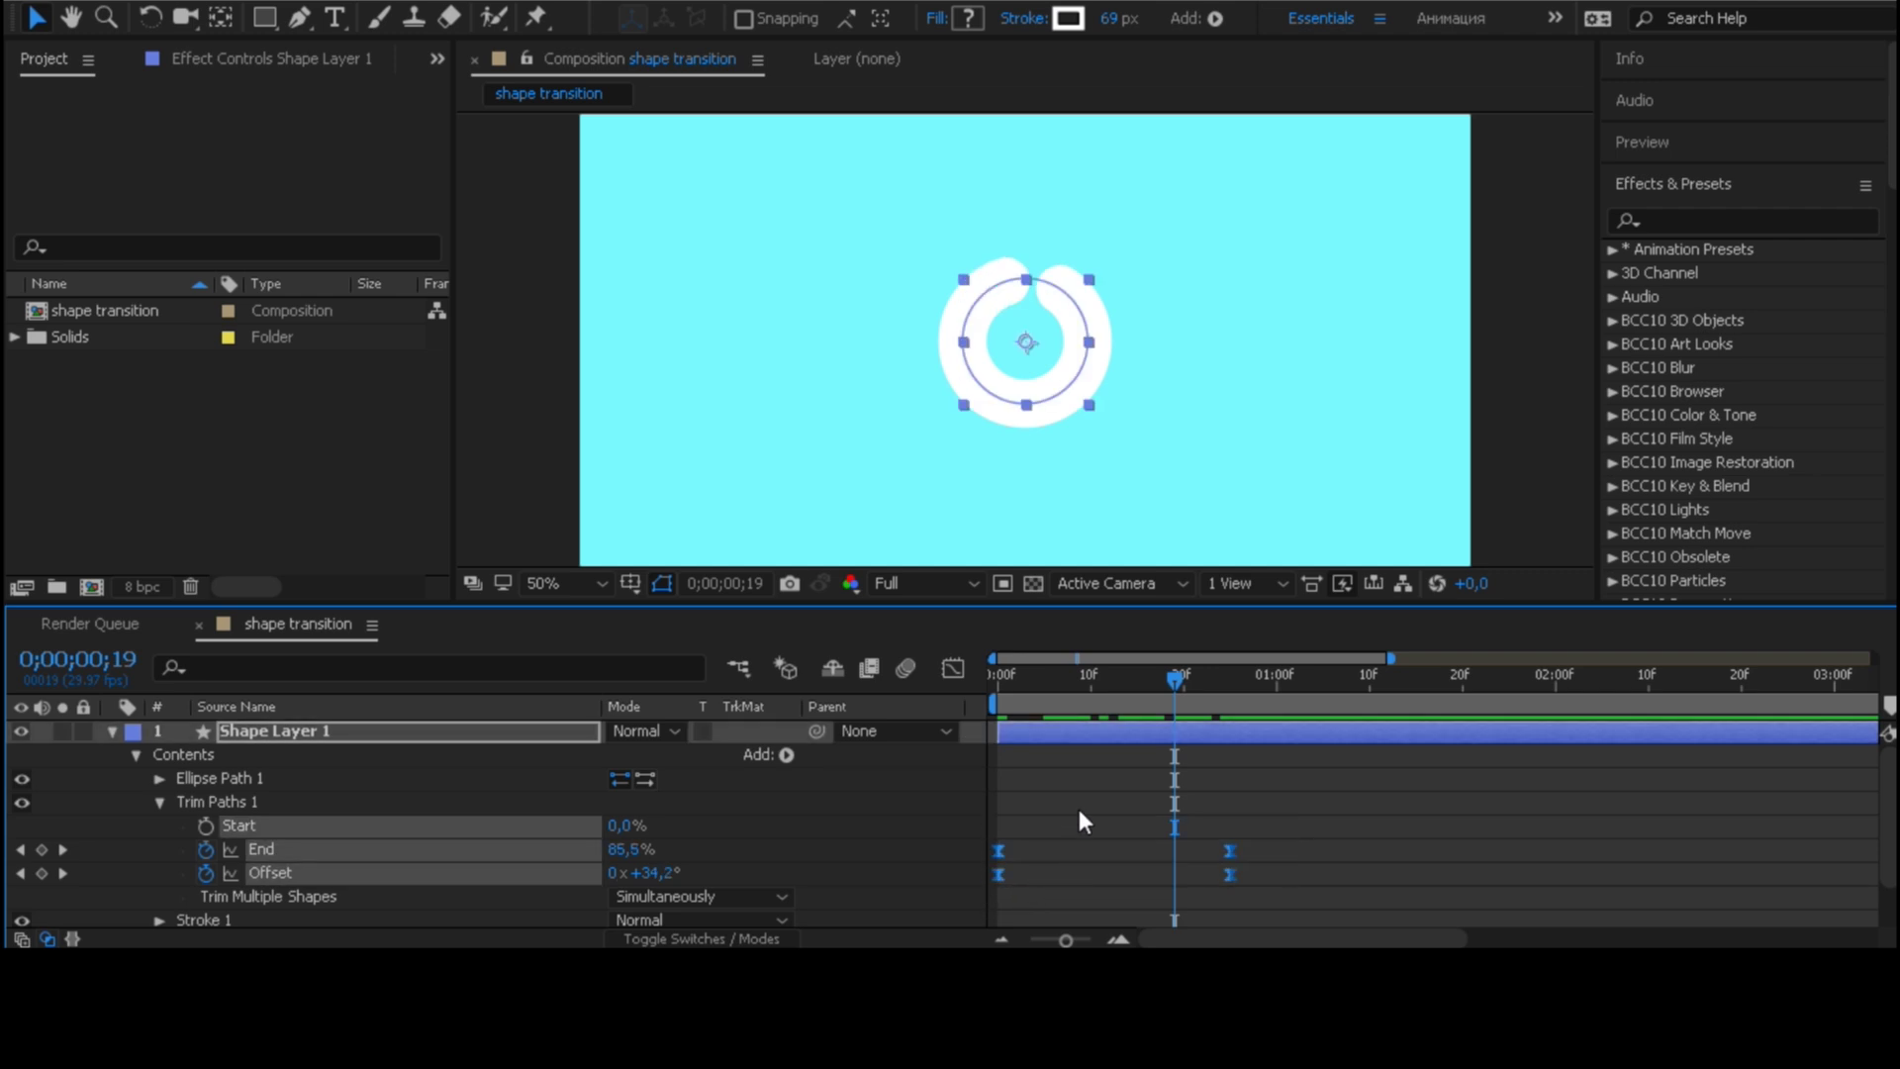
{"action": "left_click", "coordinate": [966, 675]}
{"action": "left_click_drag", "start_coordinate": [1300, 804], "coordinate": [1007, 862]}
{"action": "key", "text": "space"}
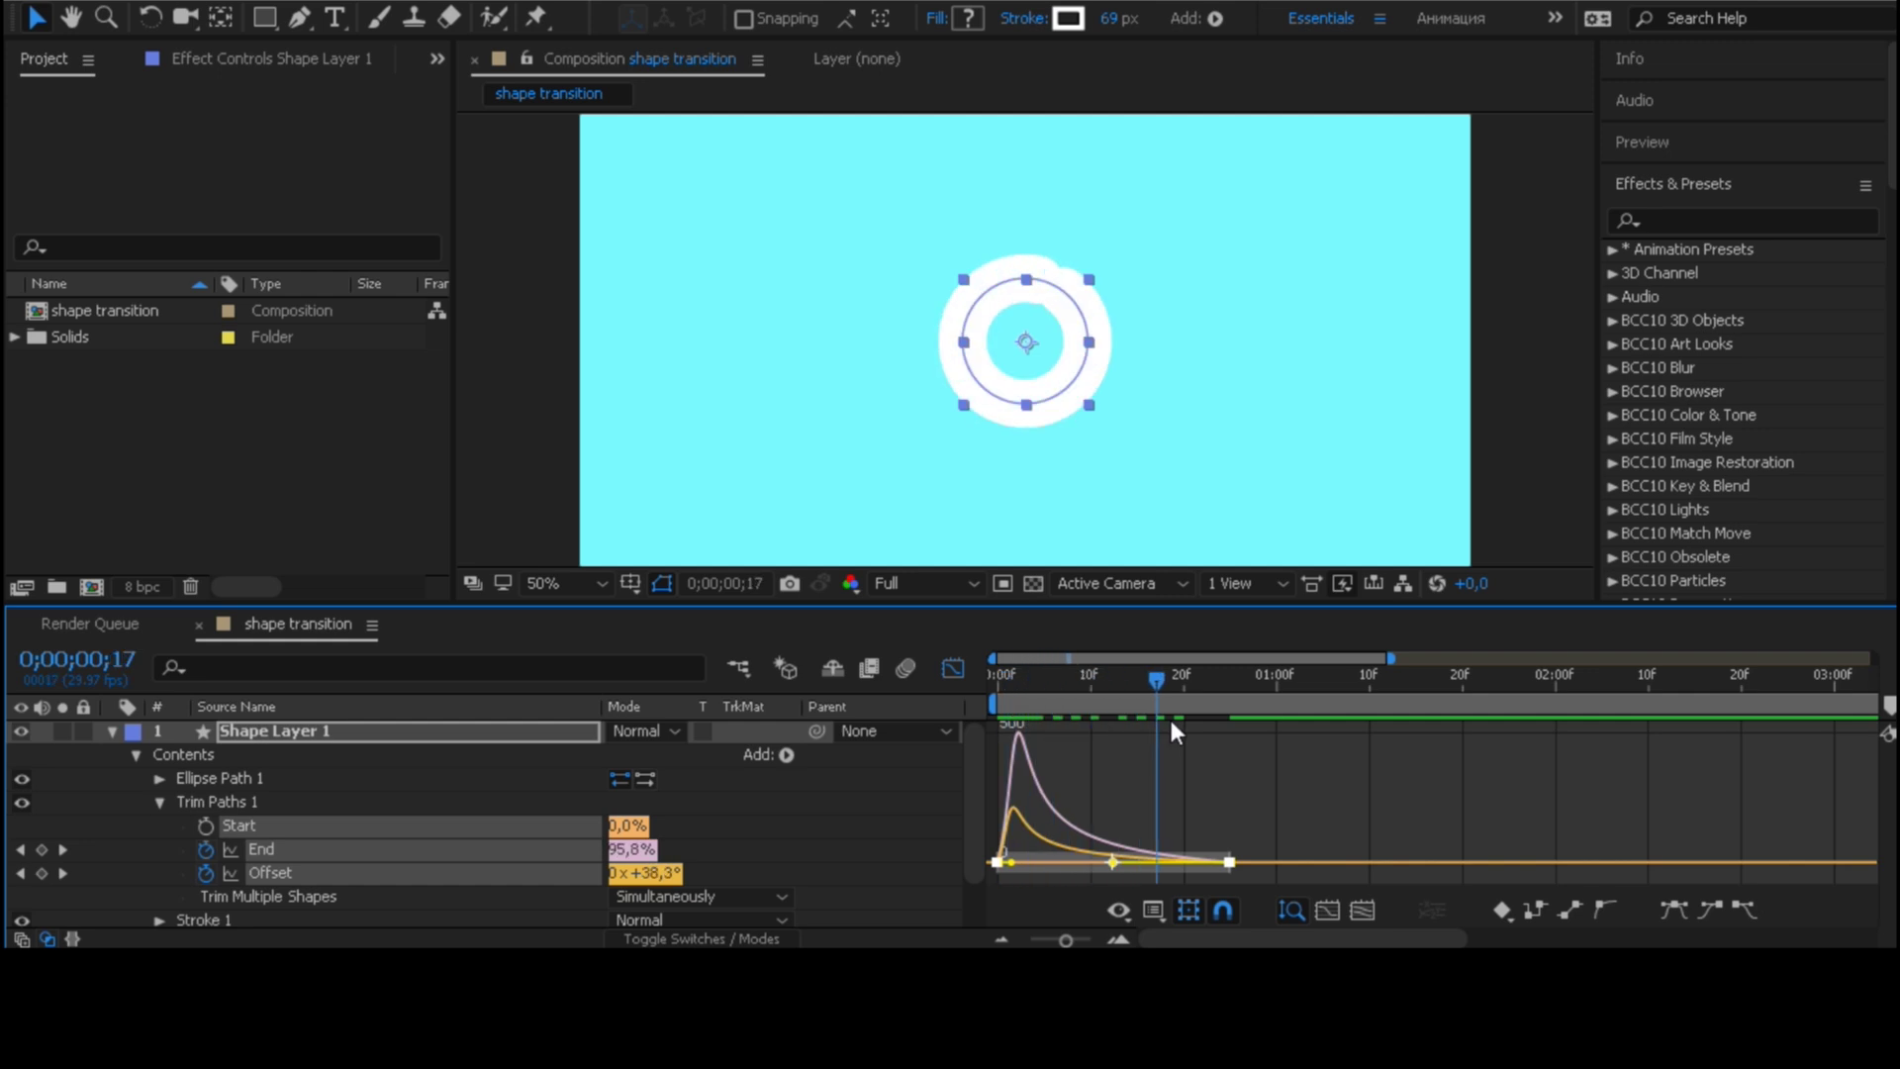
{"action": "left_click_drag", "start_coordinate": [1171, 722], "coordinate": [990, 737]}
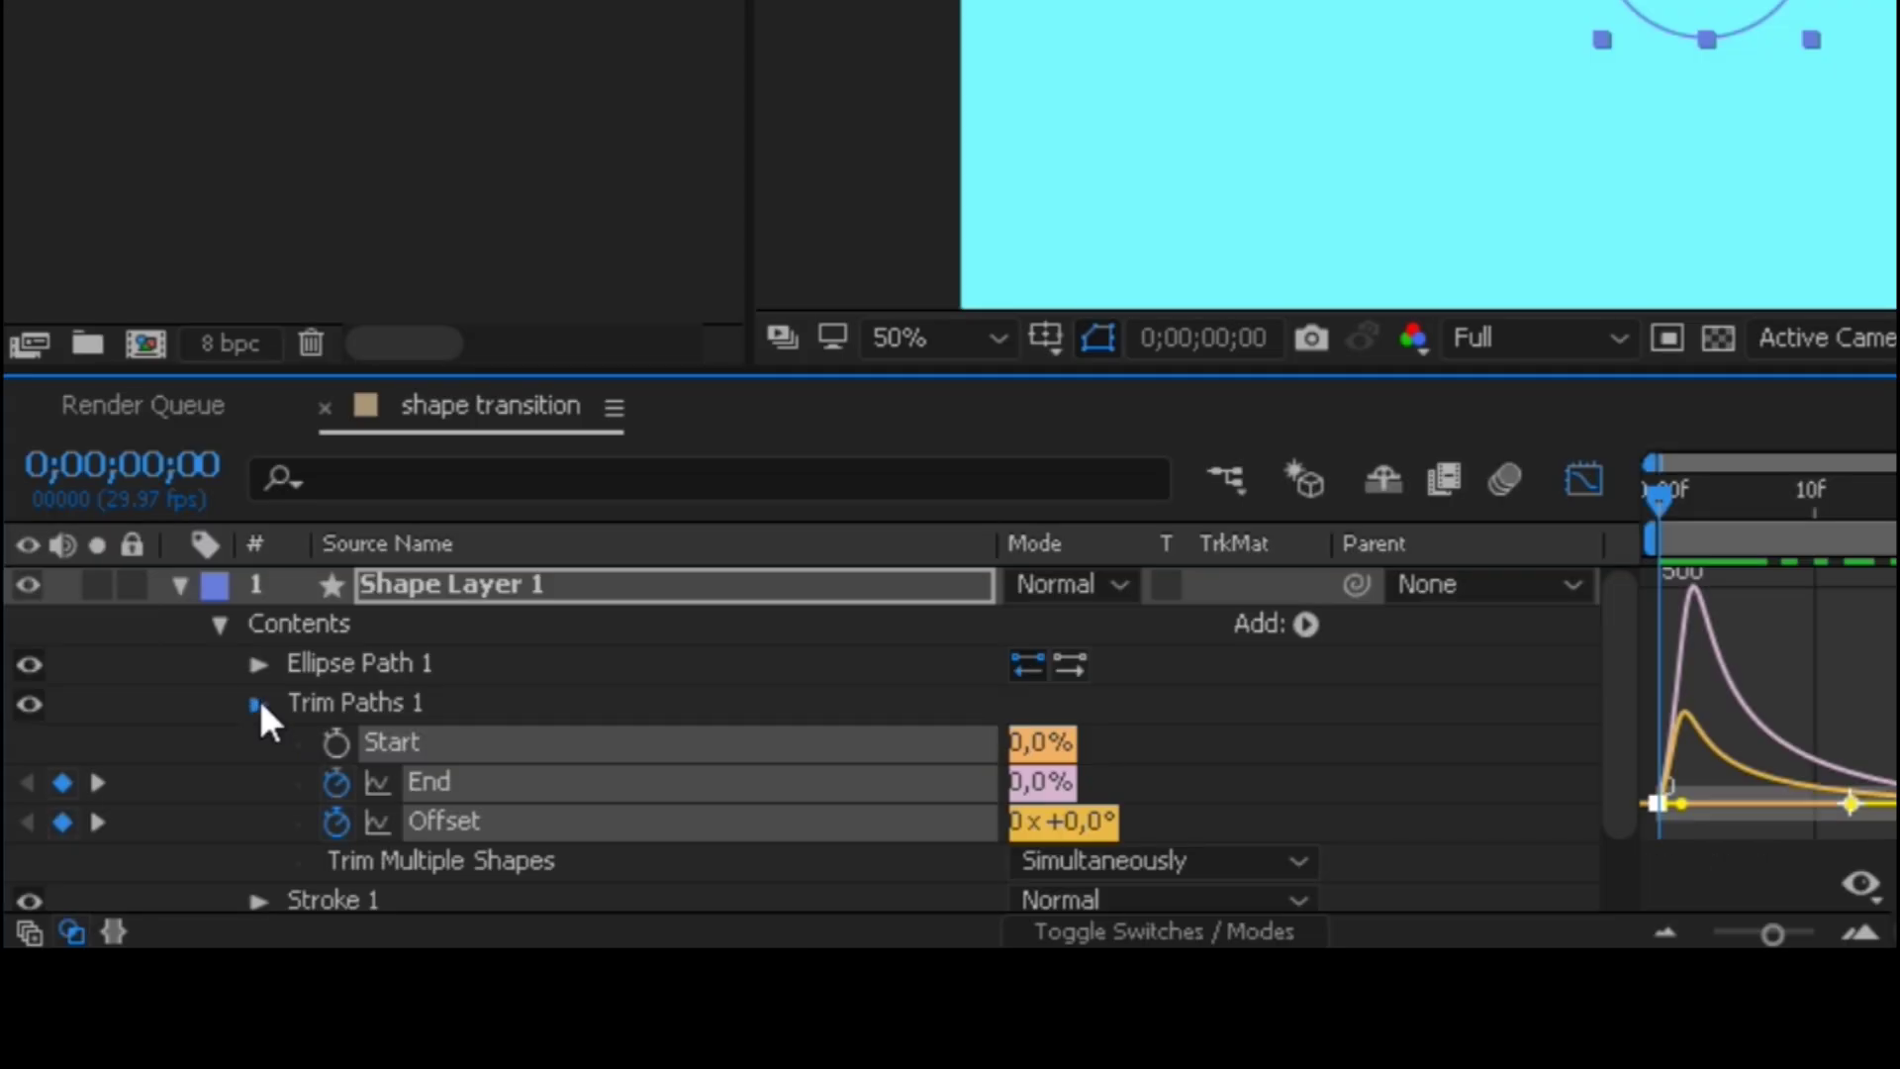
Set the ellipse's stroke color to red FE4D51 and scrub to frame 5 to check the arc
{"action": "left_click", "coordinate": [159, 802]}
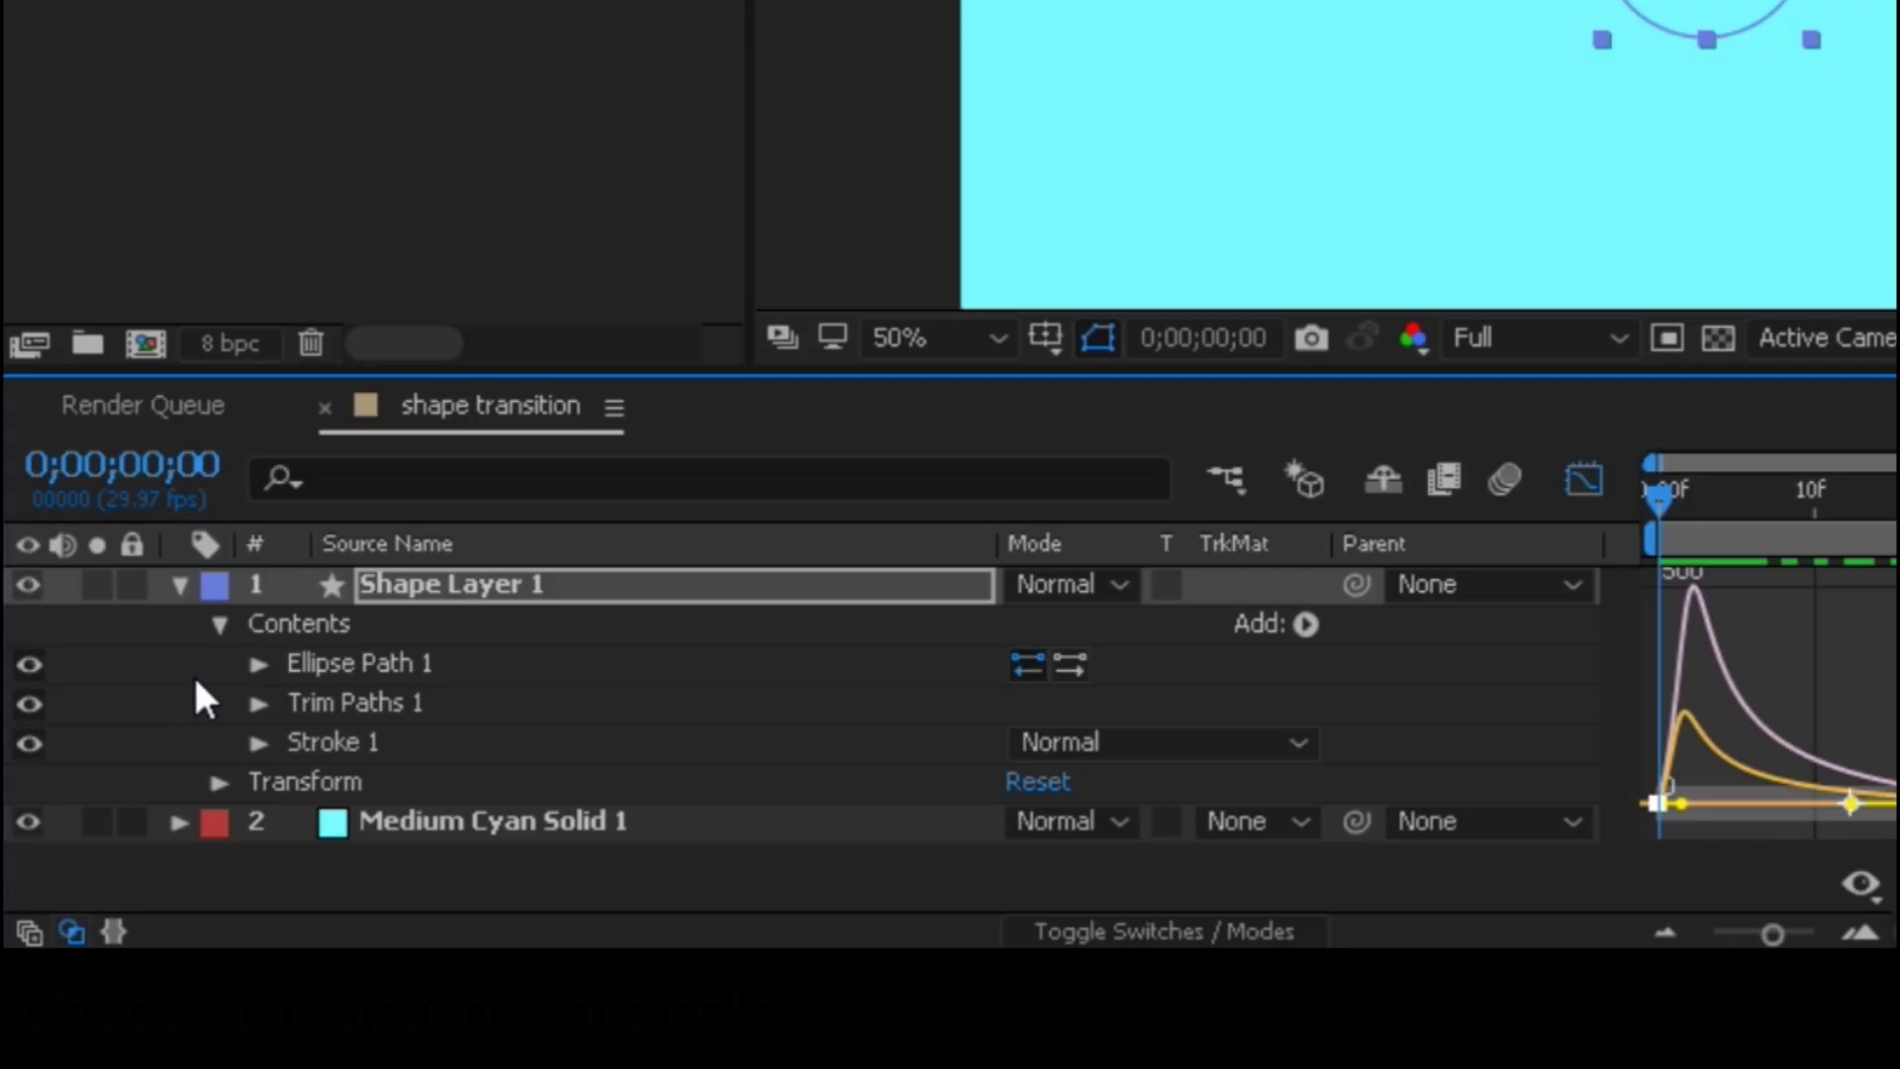
{"action": "left_click", "coordinate": [258, 664]}
{"action": "left_click", "coordinate": [262, 662]}
{"action": "left_click", "coordinate": [255, 742]}
{"action": "scroll", "coordinate": [693, 841], "scroll_direction": "down", "scroll_amount": 2}
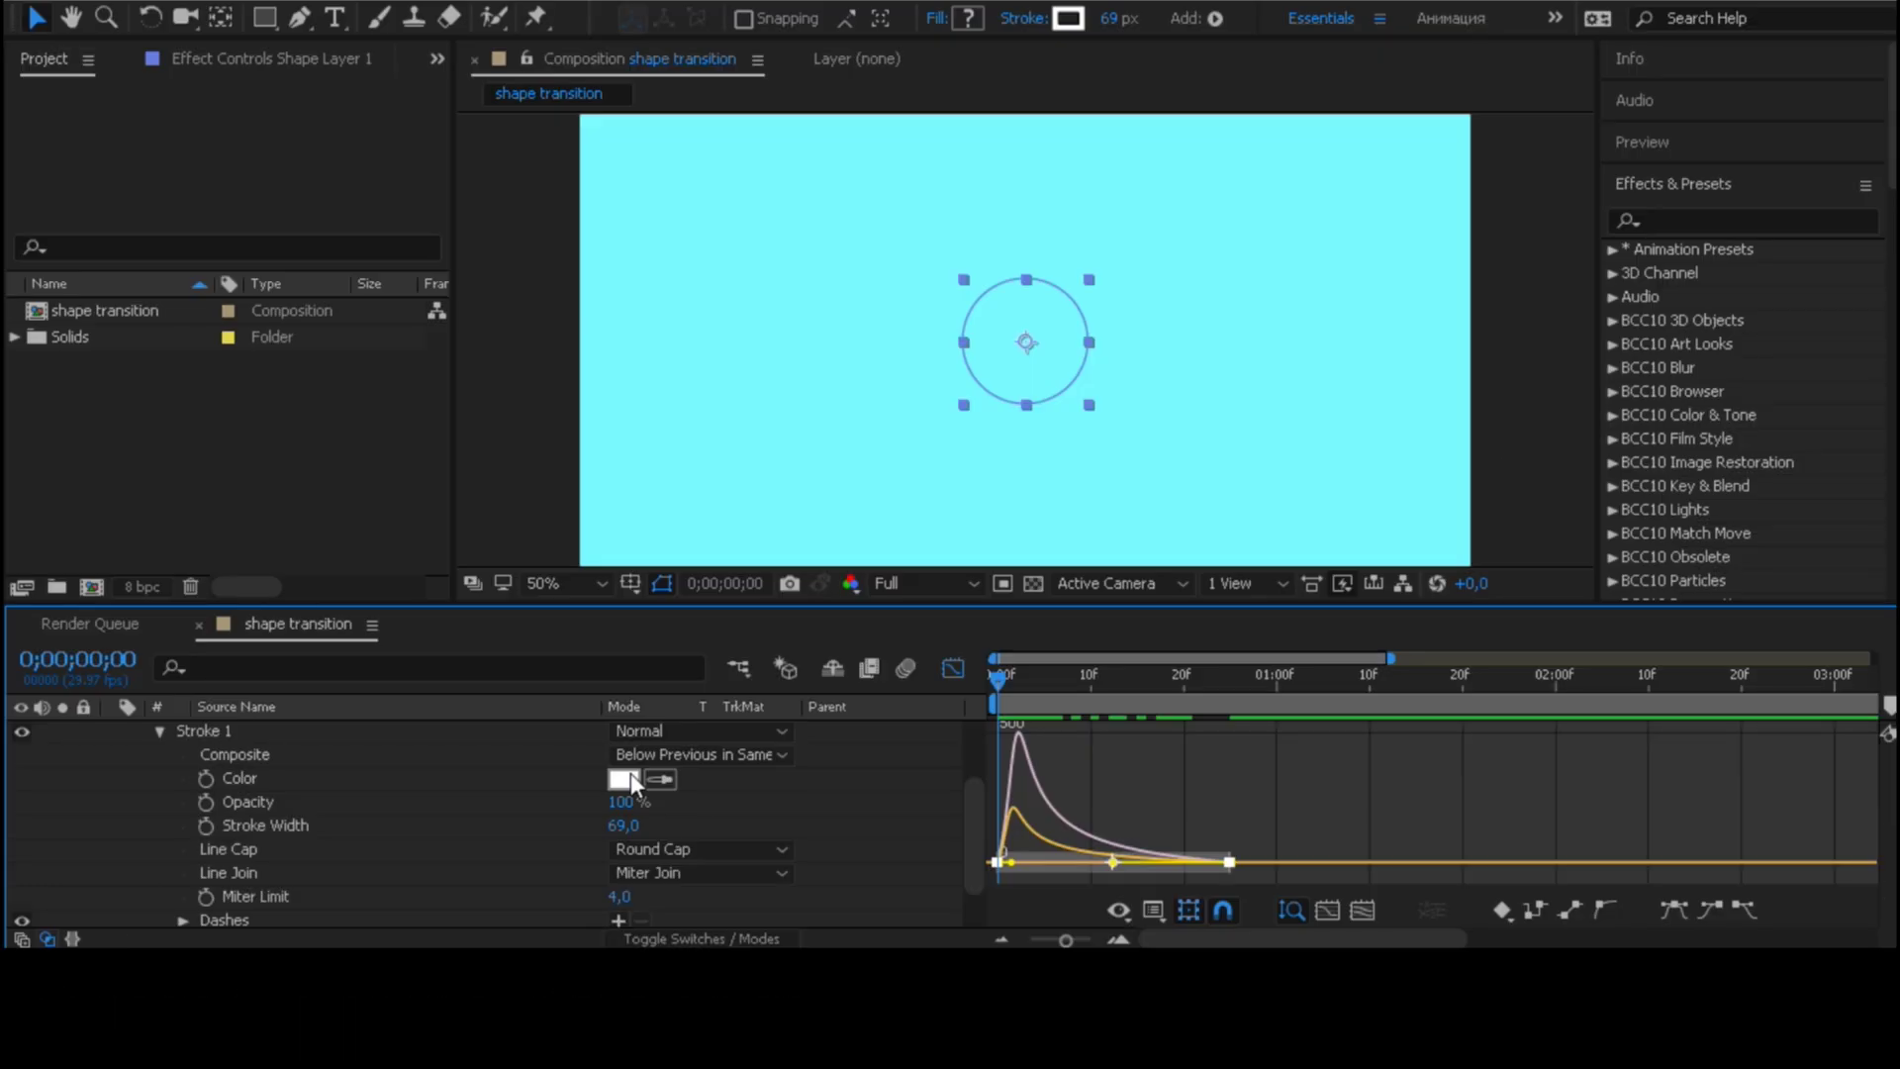
{"action": "left_click", "coordinate": [627, 778]}
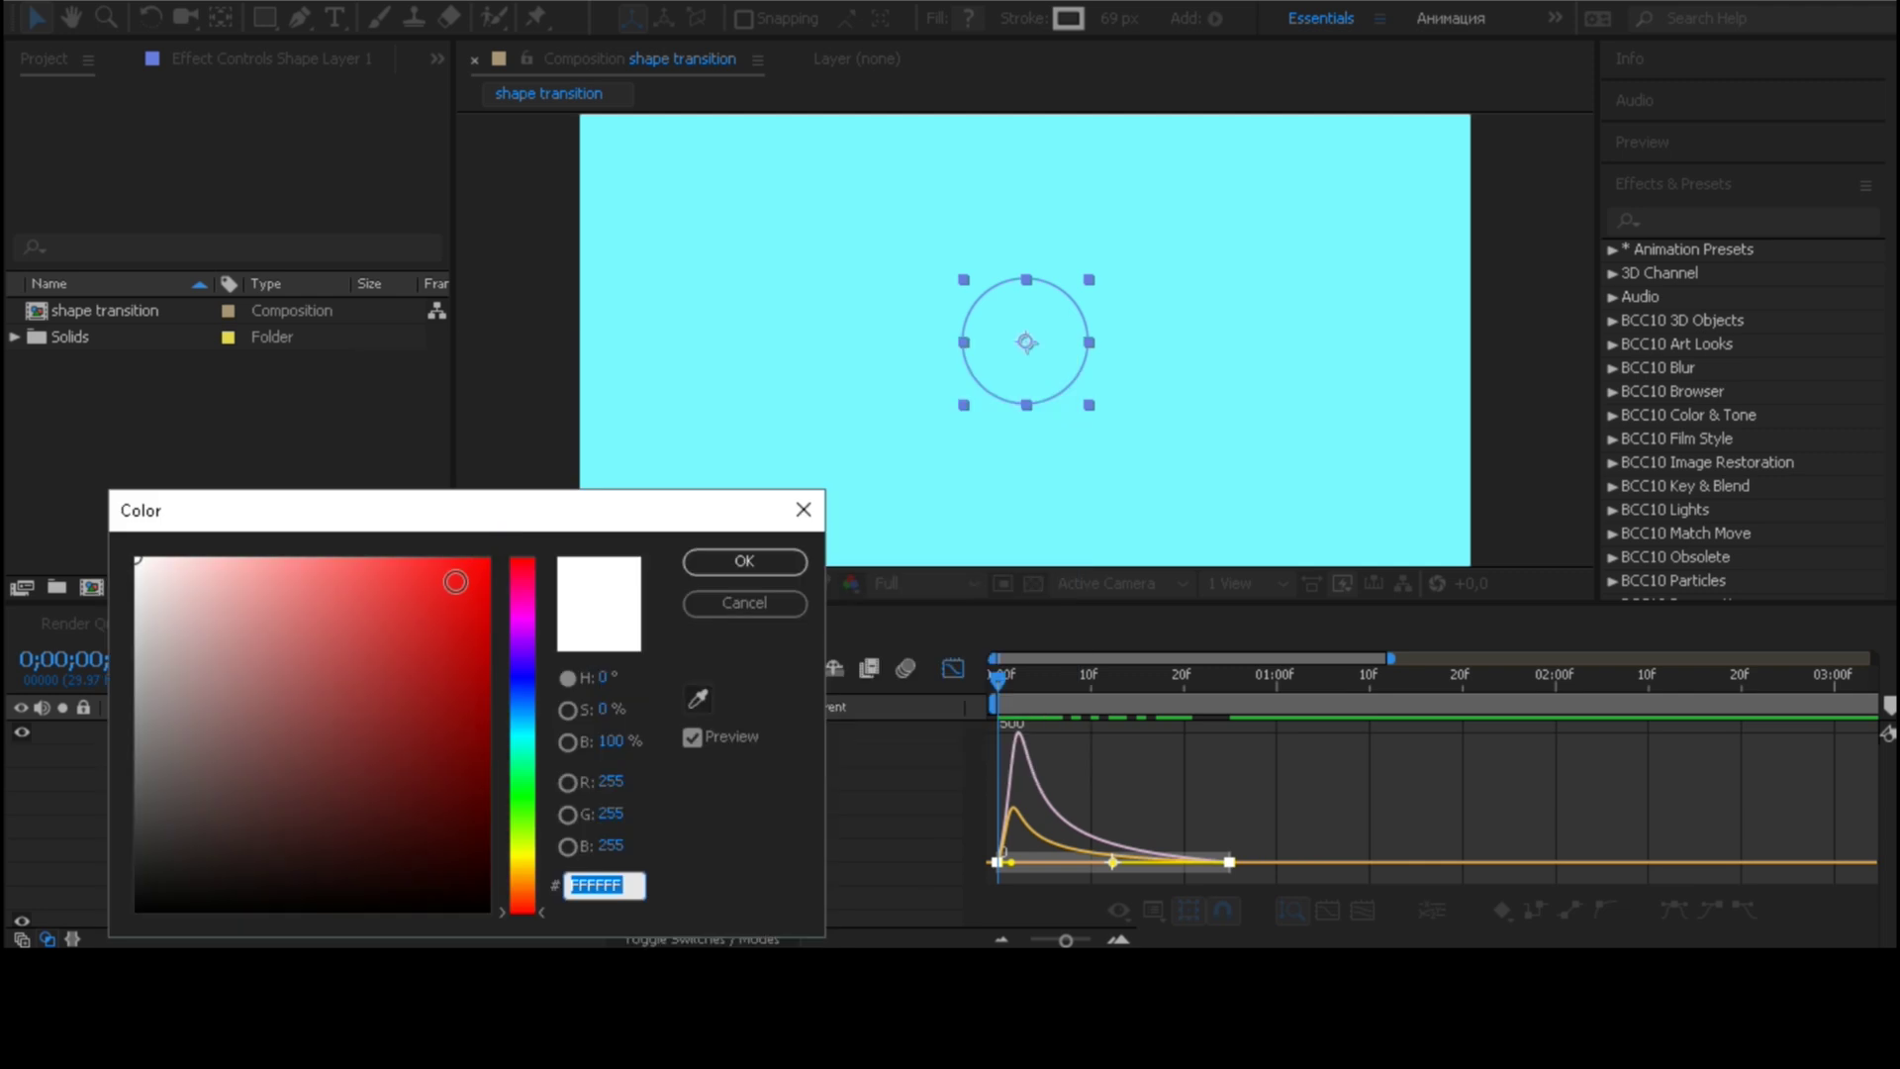
{"action": "mouse_move", "coordinate": [511, 631]}
{"action": "left_mouse_down"}
{"action": "mouse_move", "coordinate": [519, 572]}
{"action": "mouse_move", "coordinate": [318, 581]}
{"action": "mouse_move", "coordinate": [358, 565]}
{"action": "left_mouse_up"}
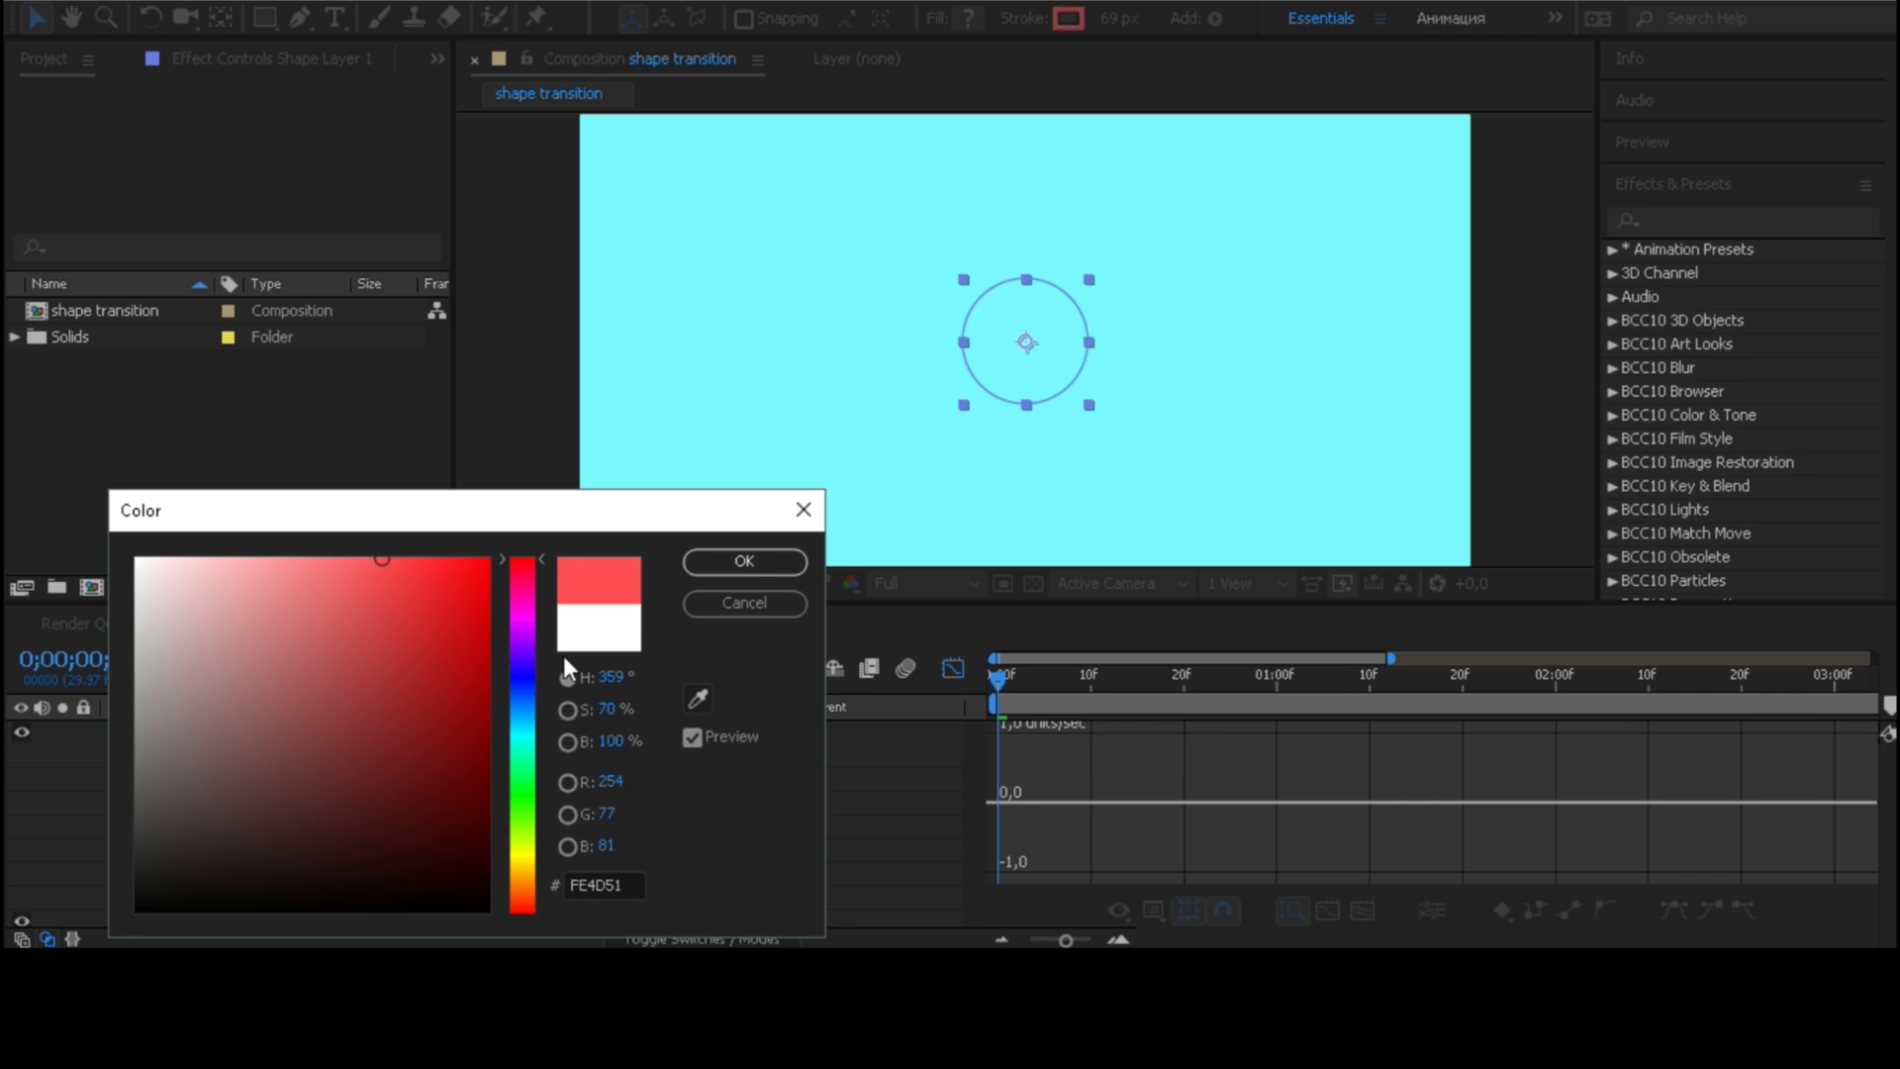
{"action": "left_click", "coordinate": [770, 572]}
{"action": "mouse_move", "coordinate": [1001, 685]}
{"action": "left_mouse_down"}
{"action": "mouse_move", "coordinate": [1101, 679]}
{"action": "mouse_move", "coordinate": [1044, 681]}
{"action": "left_mouse_up"}
{"action": "left_click", "coordinate": [890, 824]}
Collapse Shape Layer 1's properties, then copy the layer and paste it as a second ring
{"action": "scroll", "coordinate": [159, 820], "scroll_direction": "up", "scroll_amount": 2}
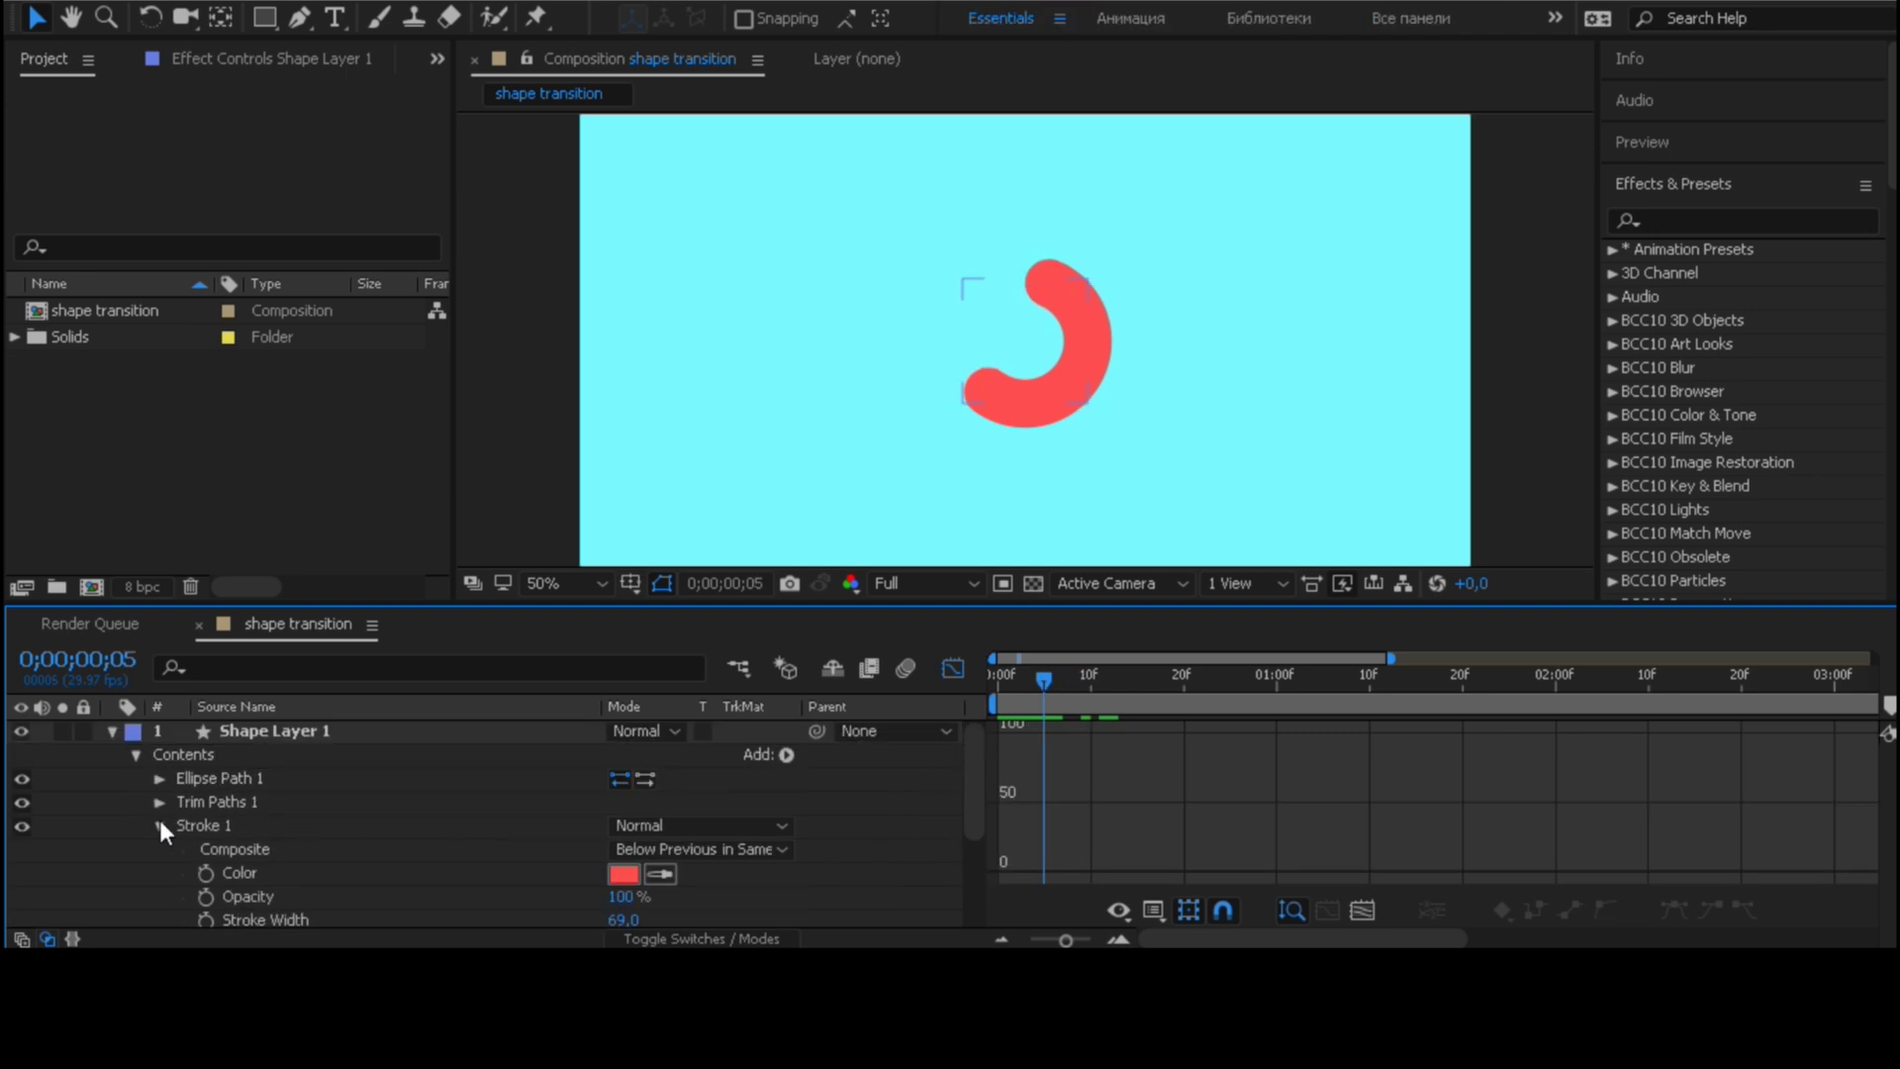
{"action": "left_click", "coordinate": [112, 732]}
{"action": "left_click", "coordinate": [361, 730]}
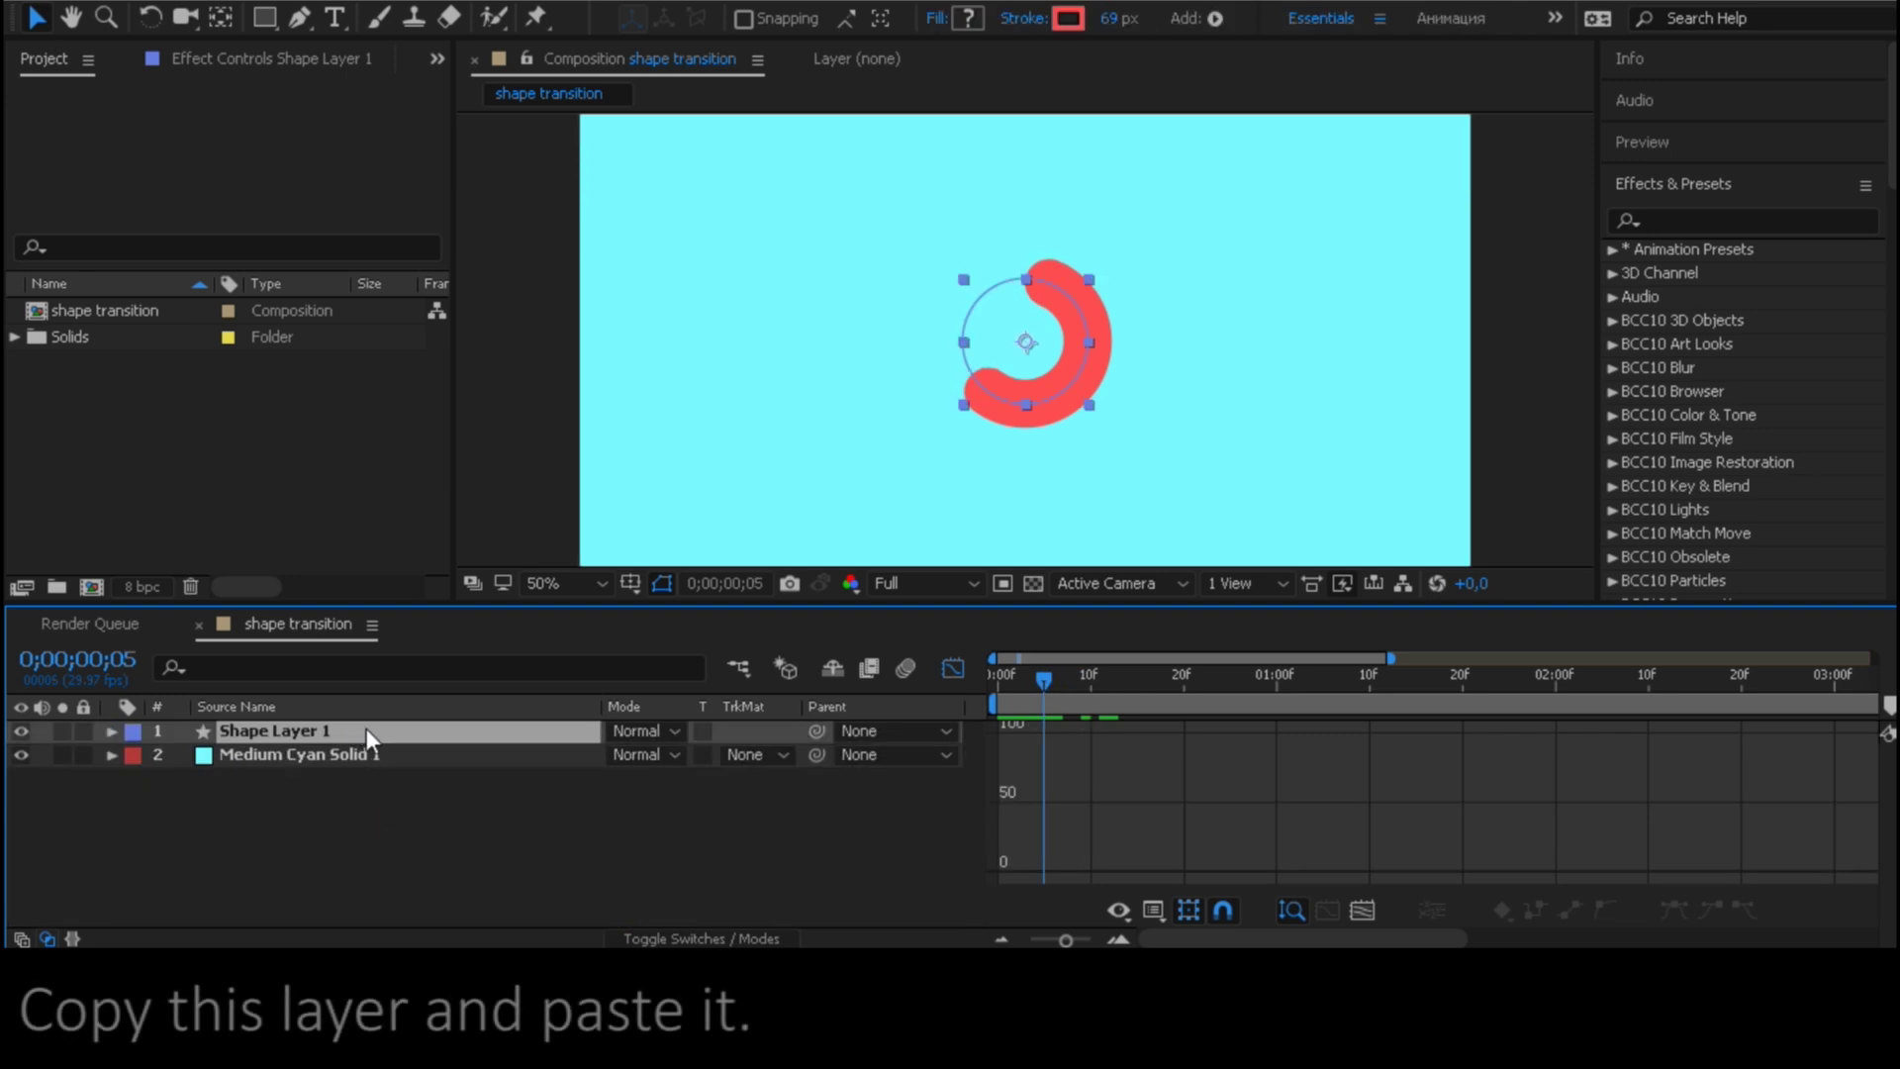
{"action": "key", "text": "ctrl+c"}
{"action": "key", "text": "ctrl+v"}
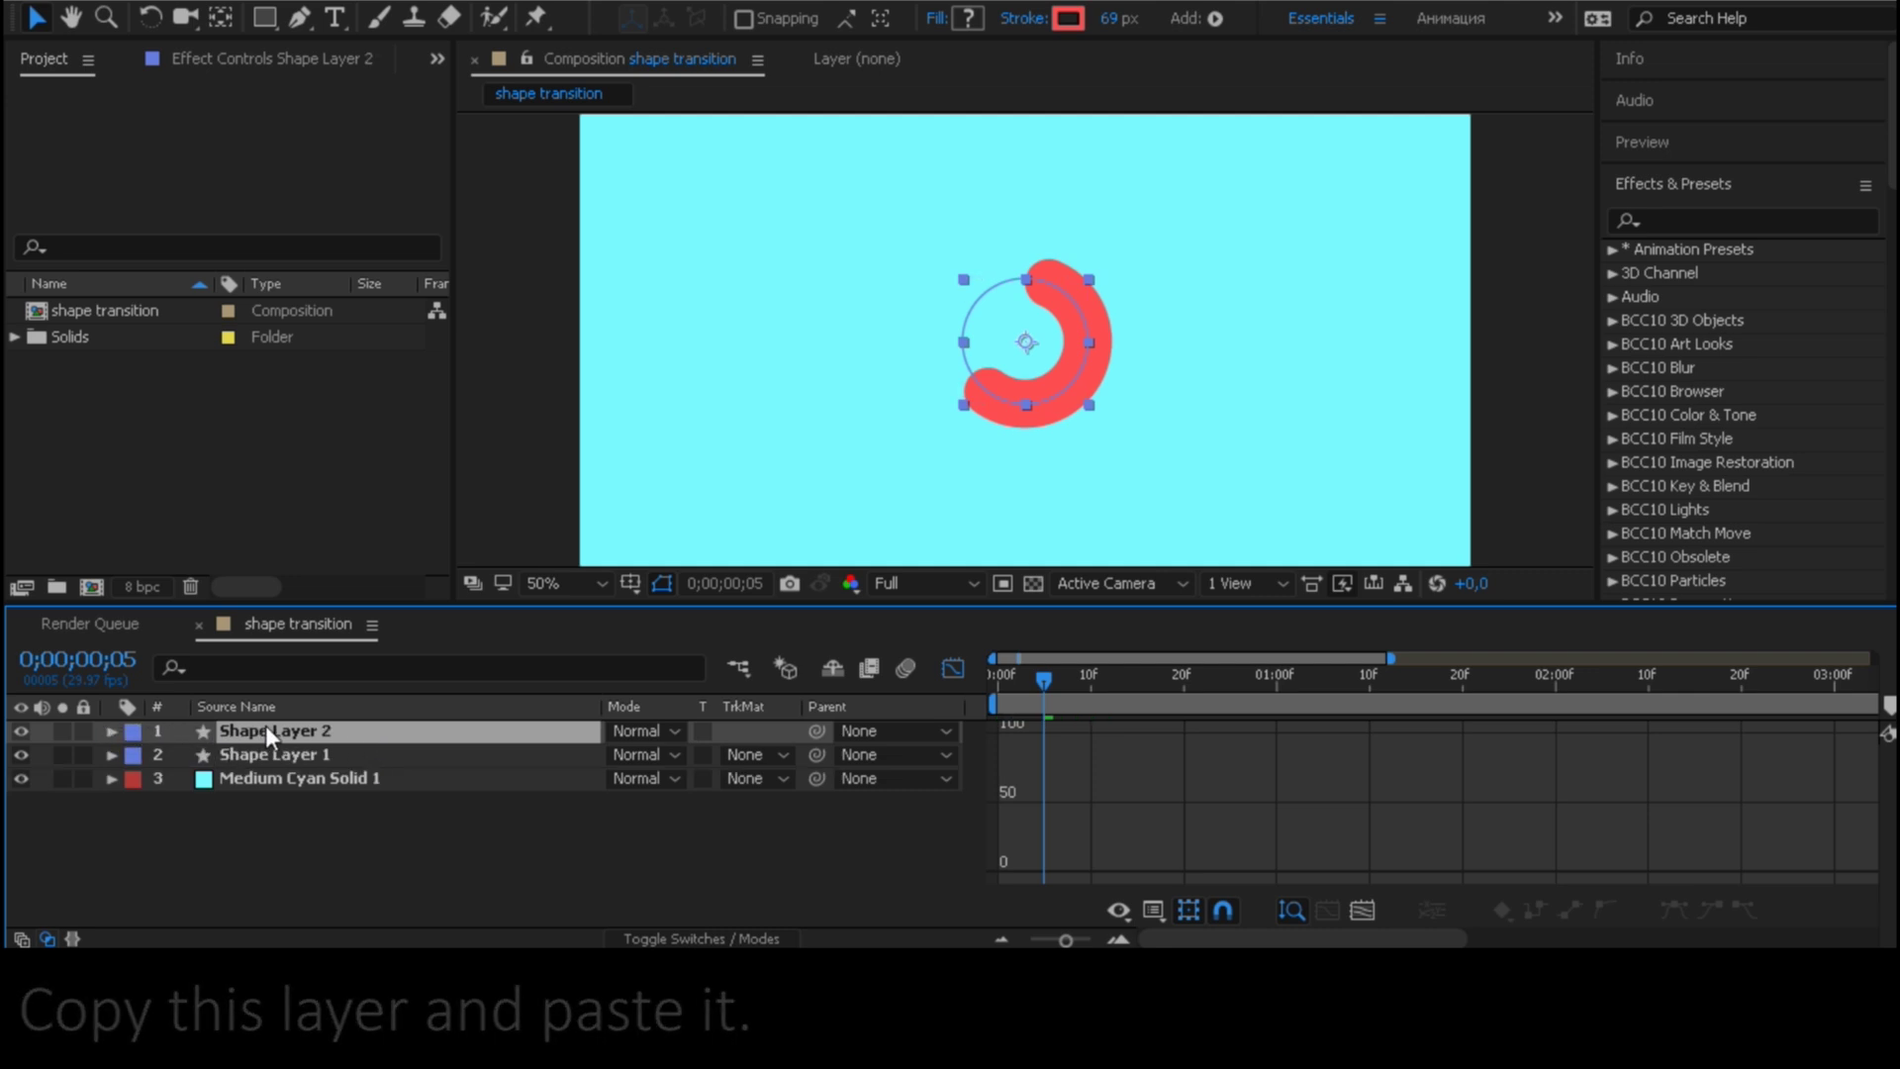
Set the pasted ring's Ellipse Path Size to 314 and rotate it freehand with the Rotation Tool to a different starting angle
{"action": "key", "text": "u"}
{"action": "key", "text": "u"}
{"action": "mouse_move", "coordinate": [697, 804]}
{"action": "left_mouse_down"}
{"action": "mouse_move", "coordinate": [891, 805]}
{"action": "mouse_move", "coordinate": [876, 813]}
{"action": "left_mouse_up"}
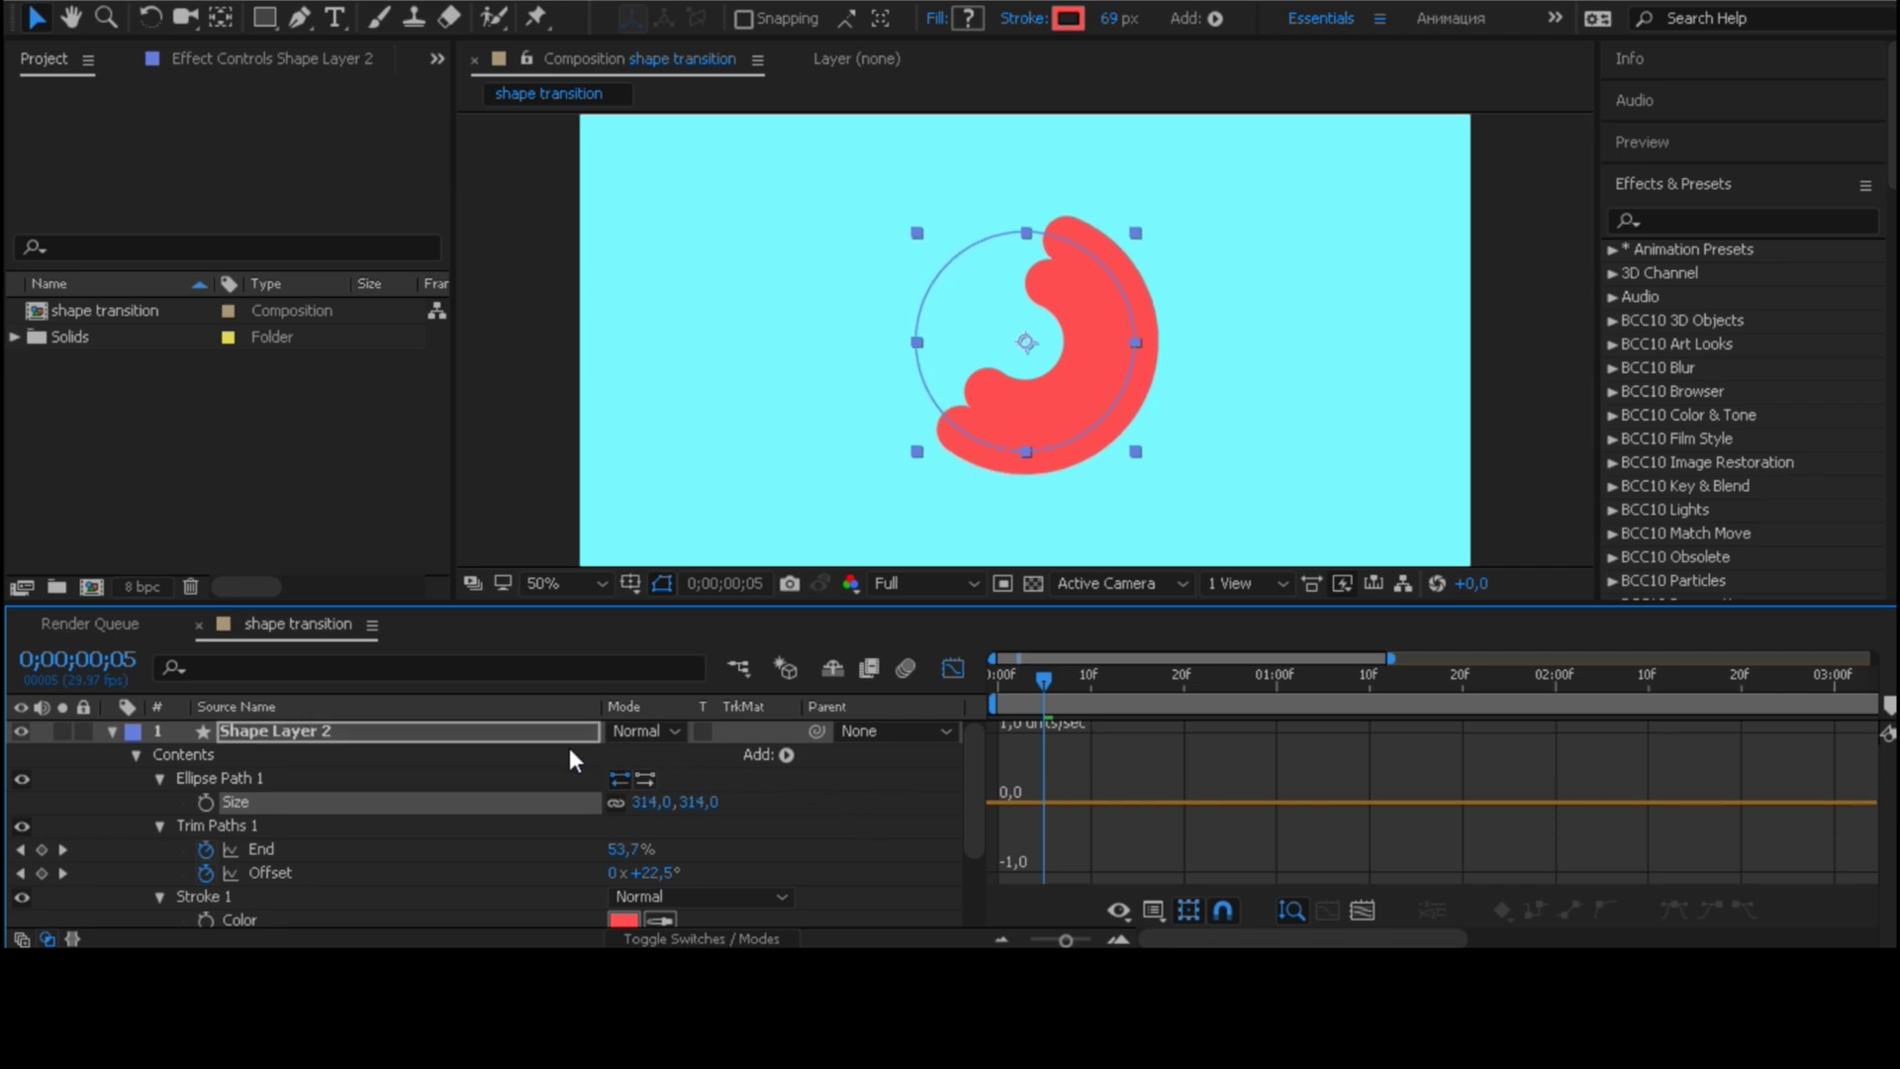
{"action": "key", "text": "w"}
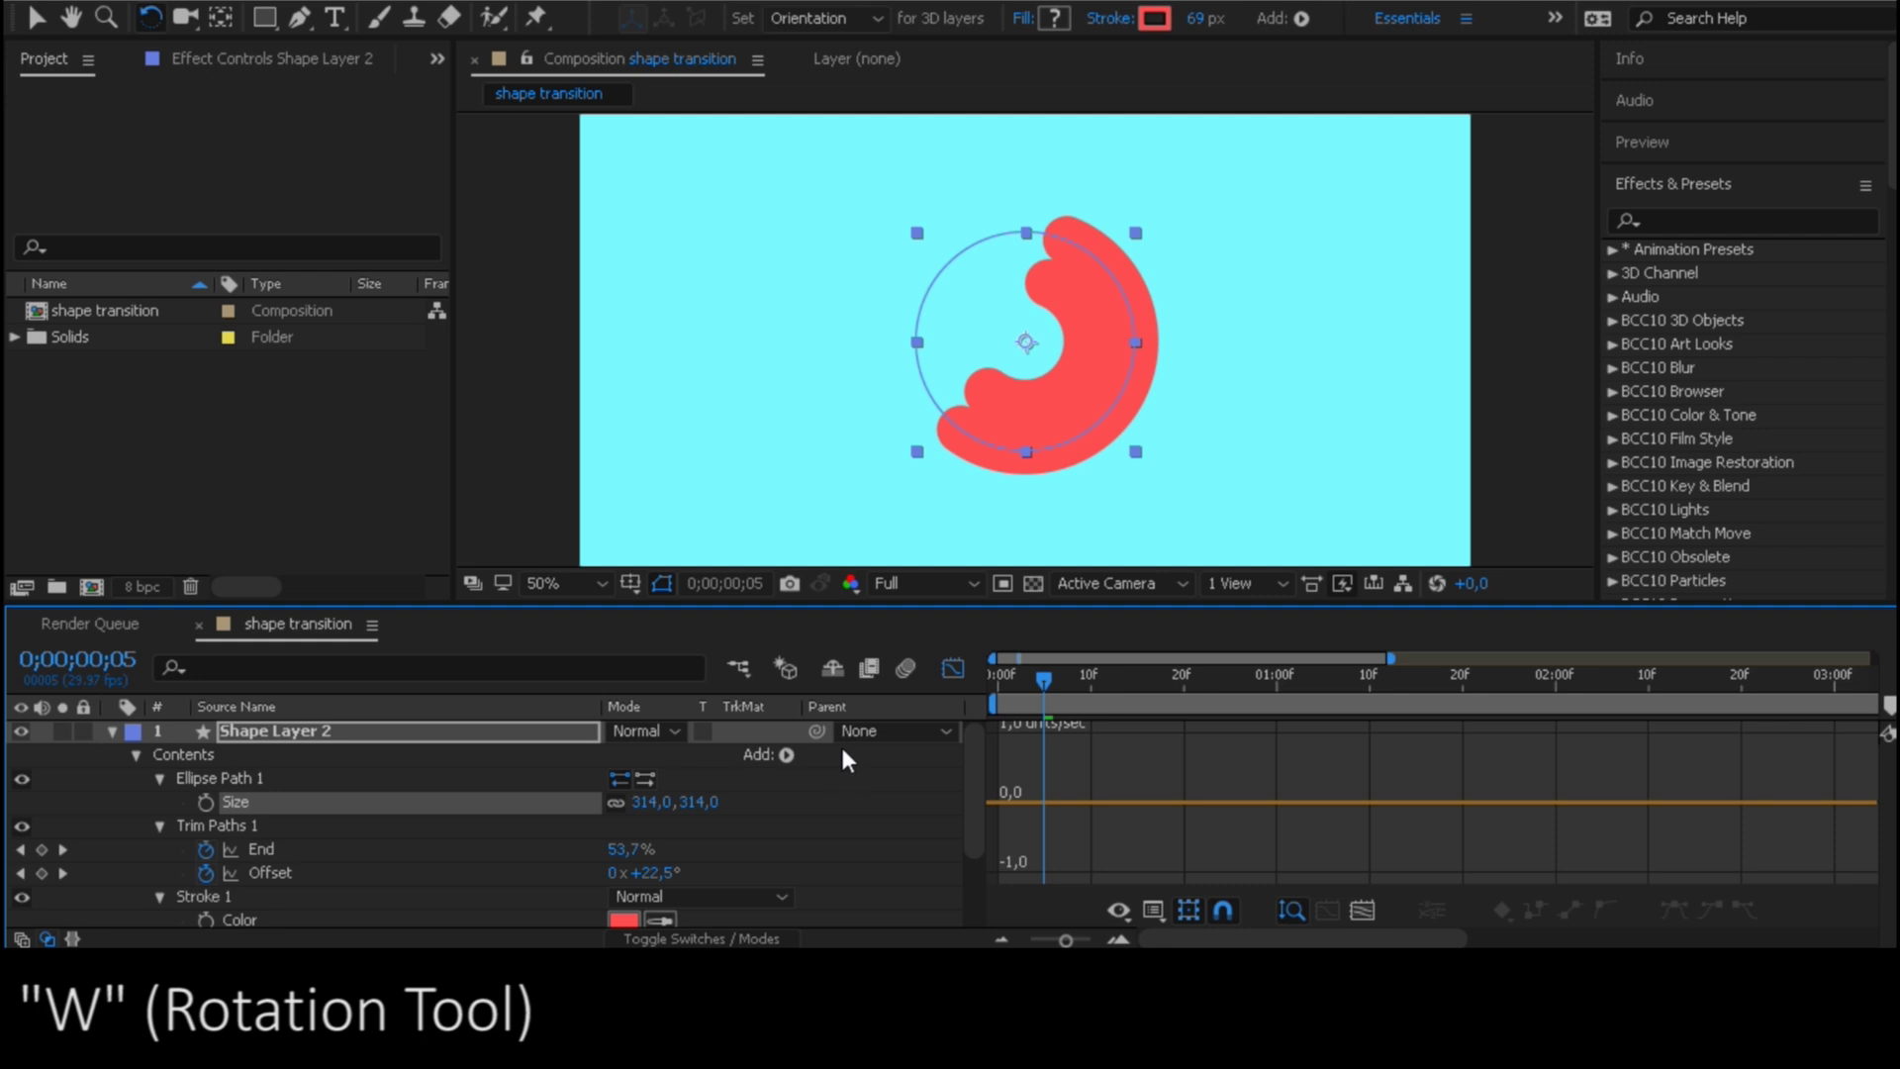
{"action": "left_click_drag", "start_coordinate": [1122, 300], "coordinate": [935, 299]}
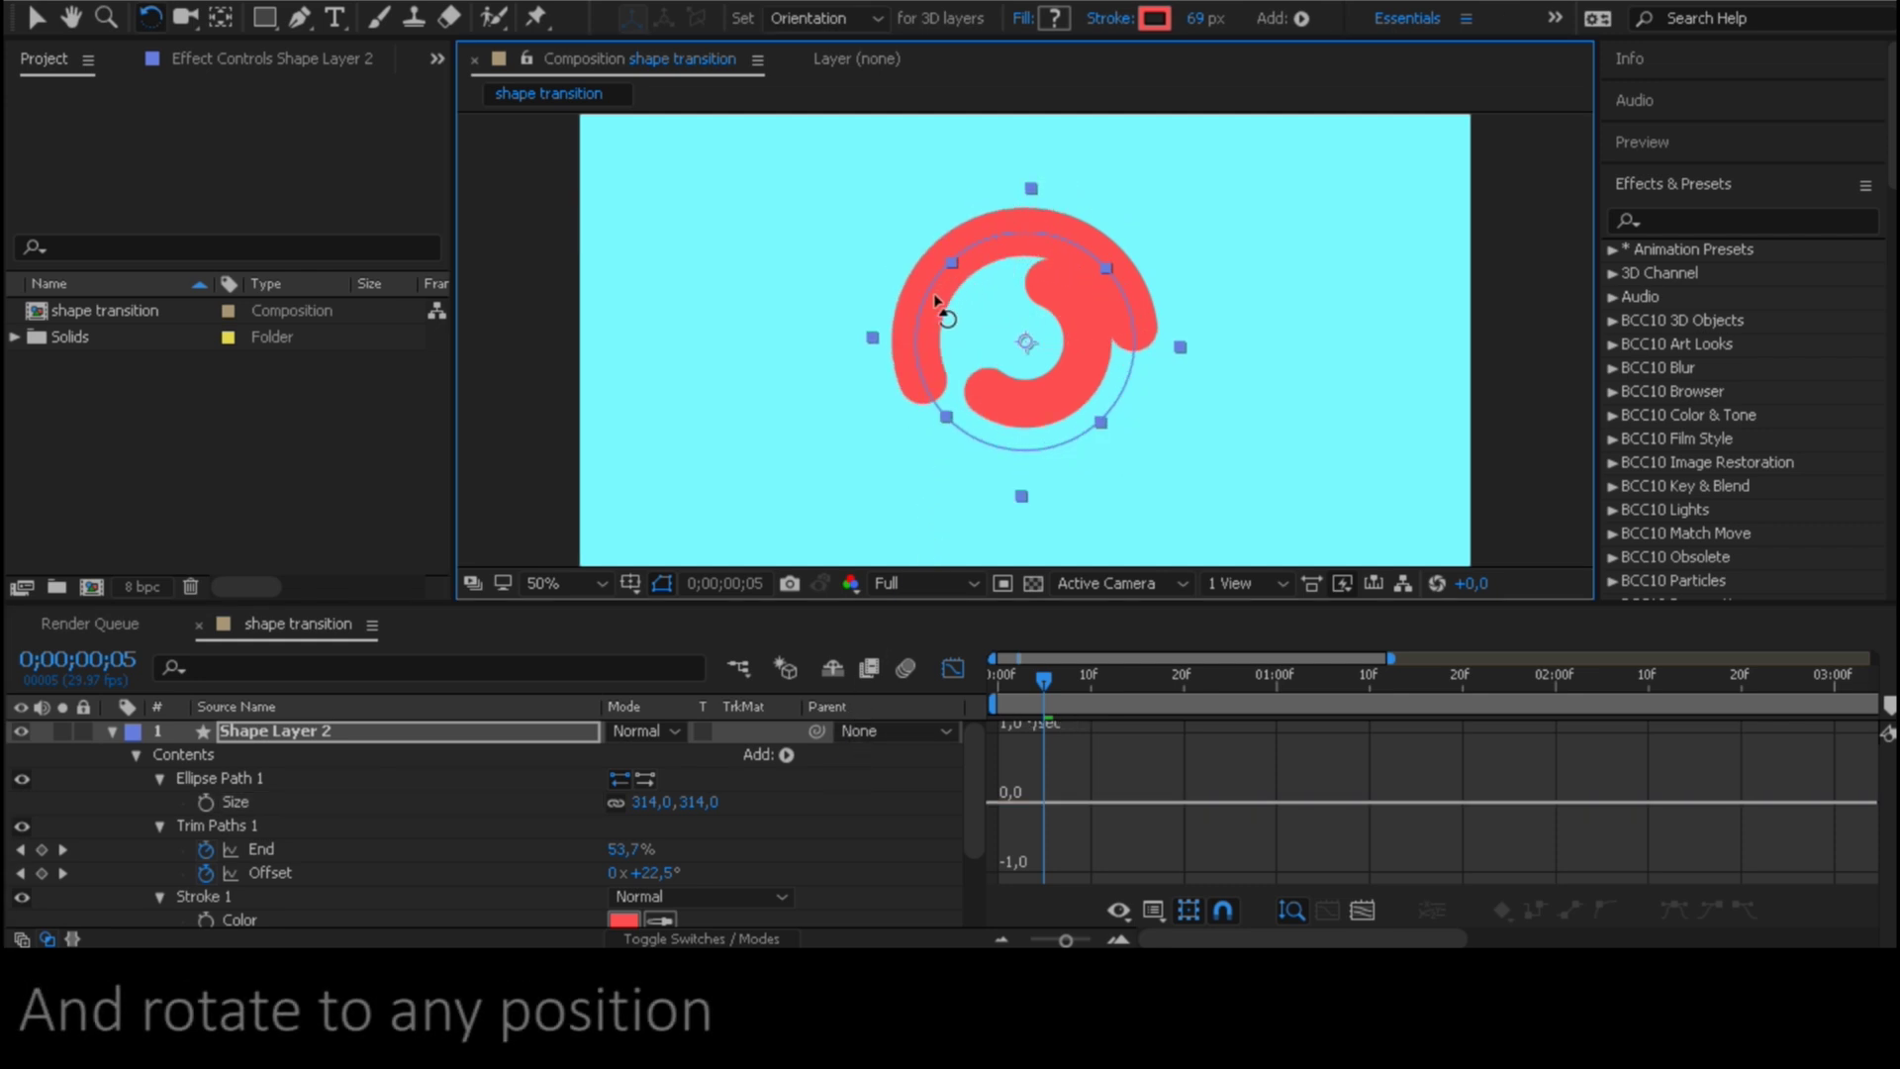
Duplicate the outermost ring repeatedly up to Shape Layer 11, rotating and enlarging each to a final Size of 1463, and check coverage at frame 22
{"action": "left_click", "coordinate": [483, 730]}
{"action": "key", "text": "ctrl+d"}
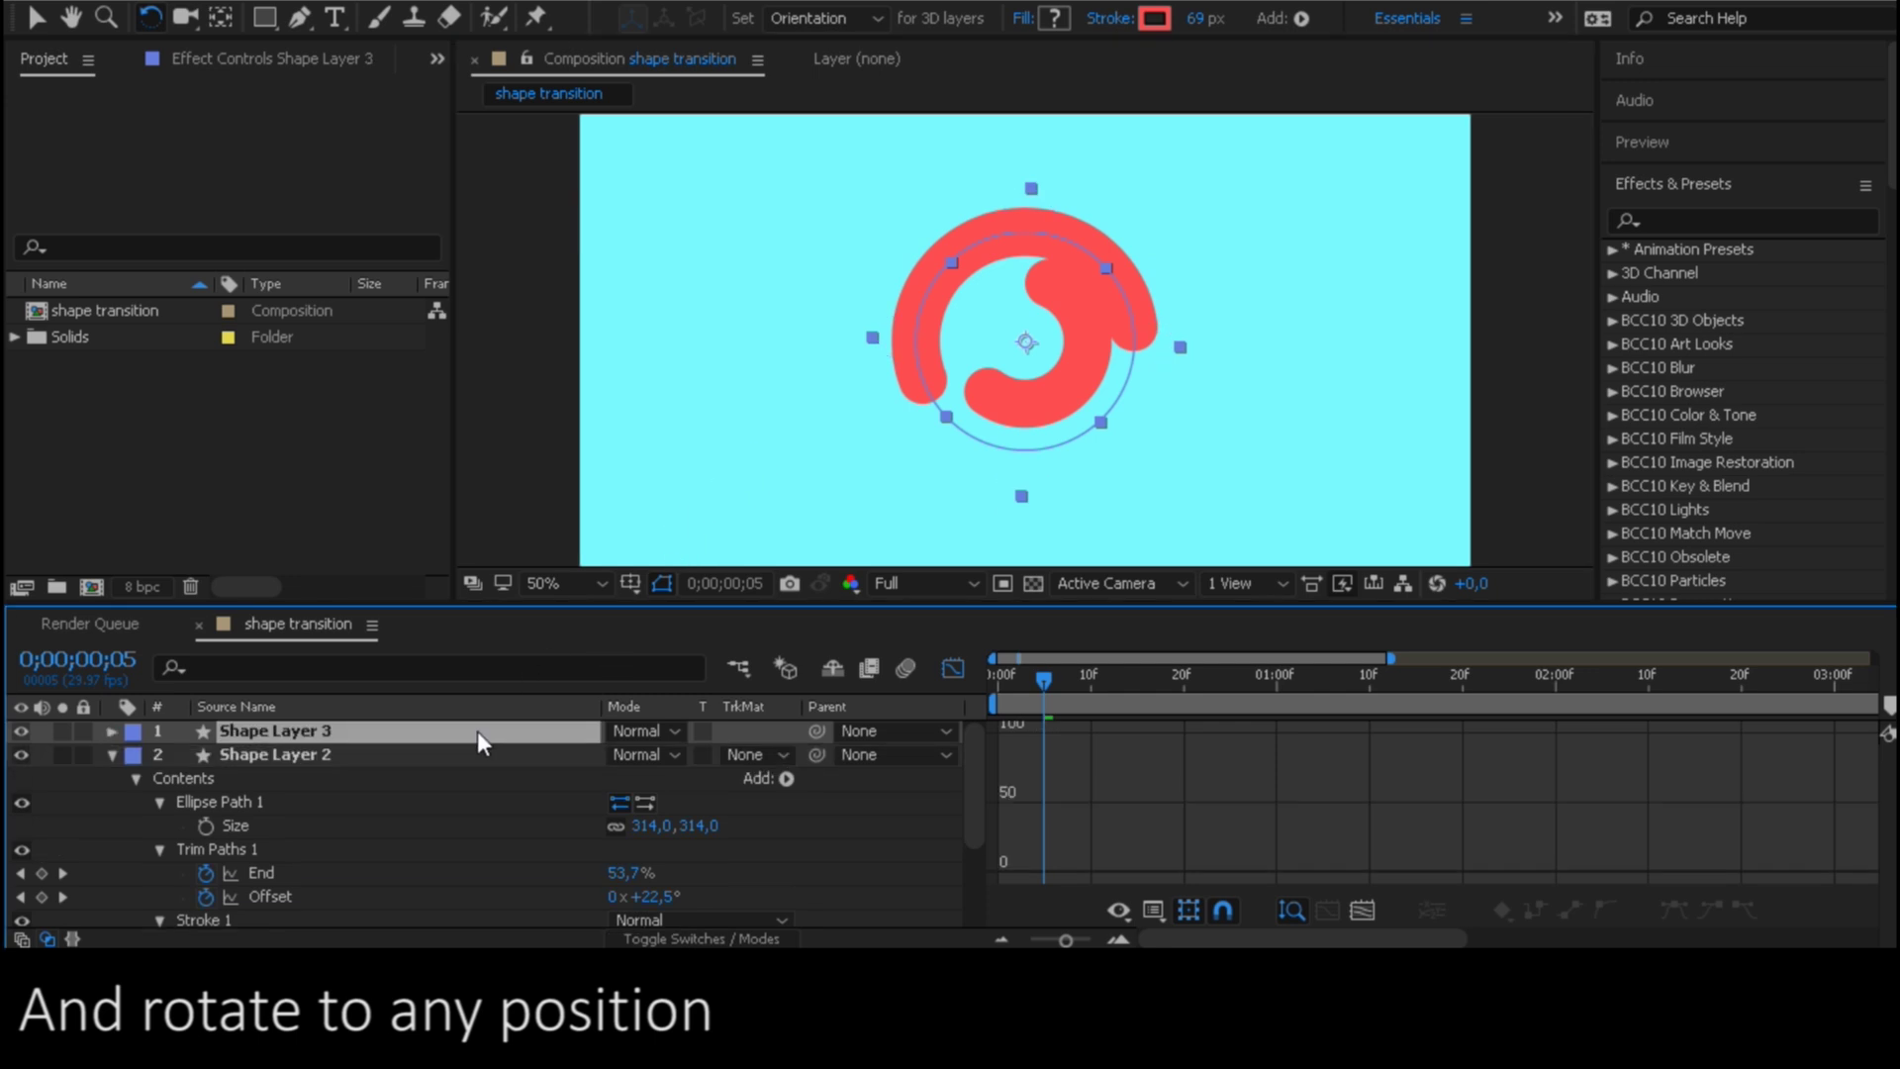
{"action": "left_click", "coordinate": [111, 732]}
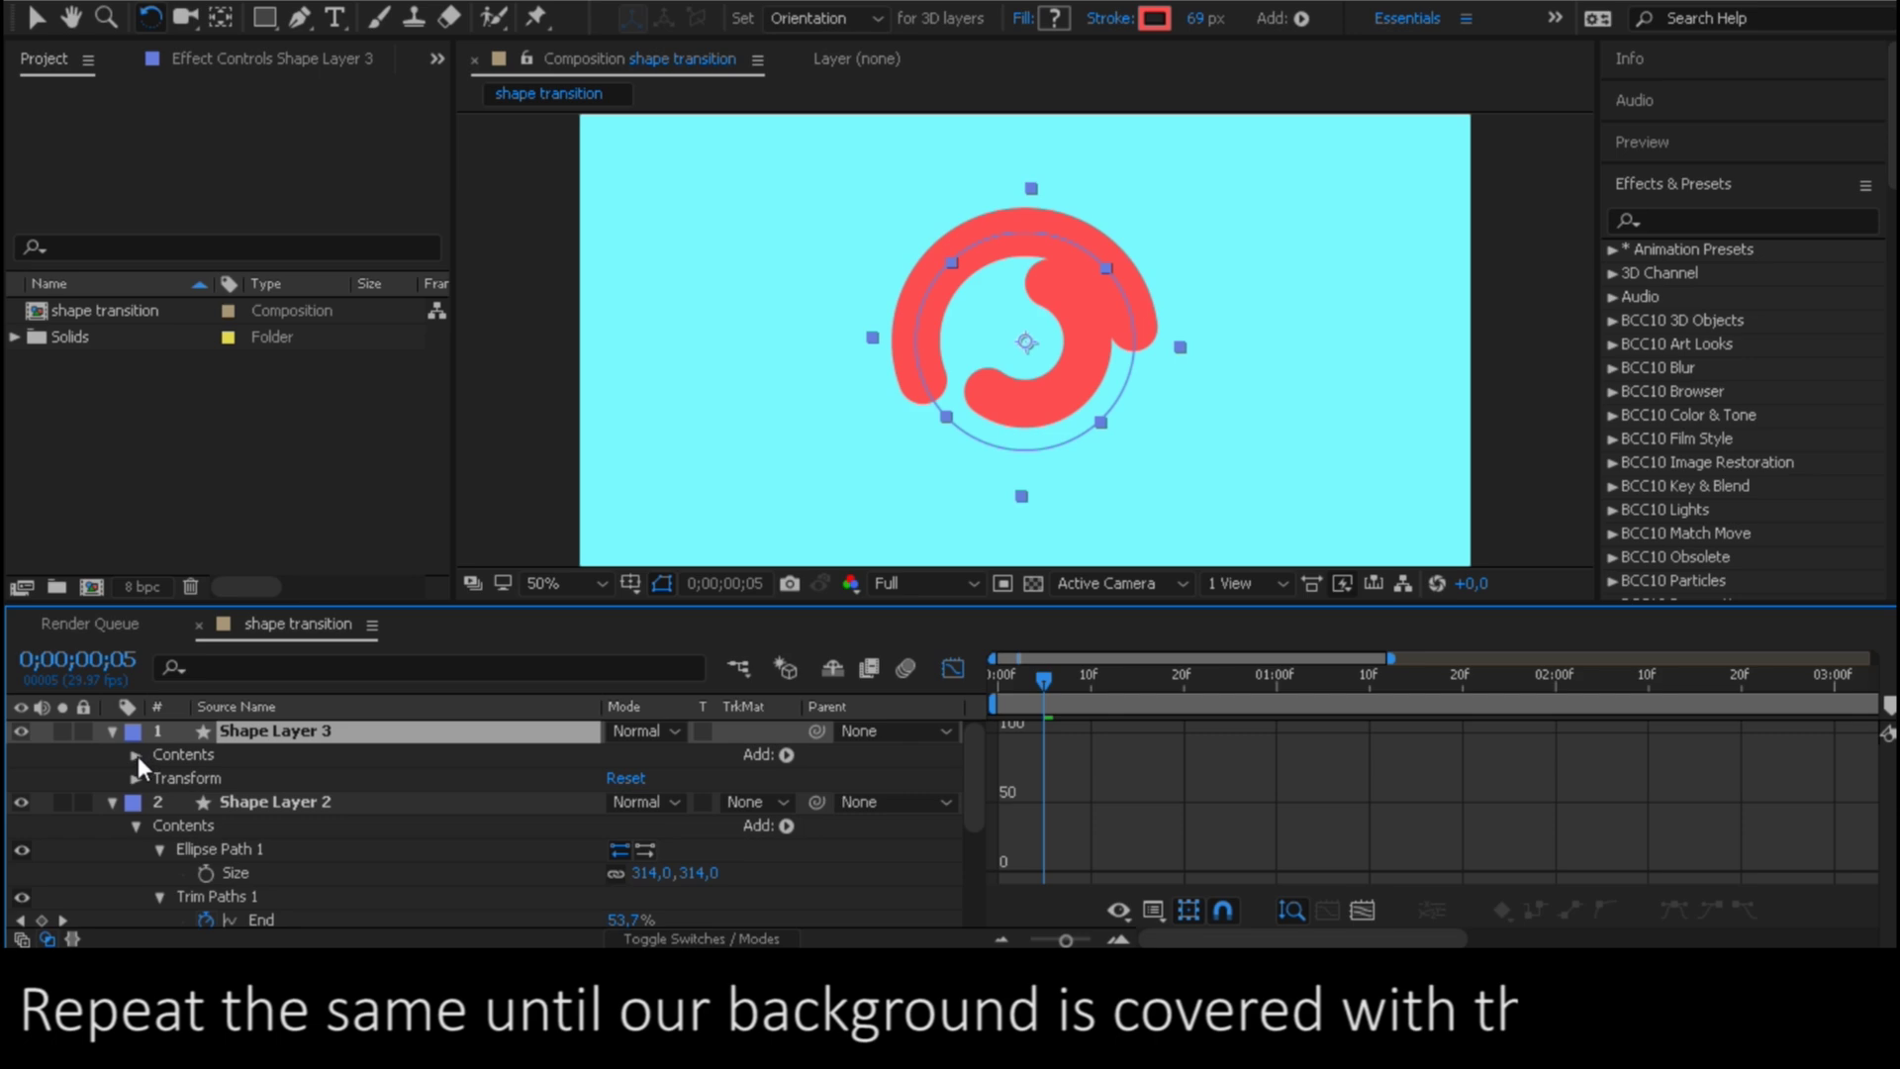
{"action": "left_click", "coordinate": [136, 756]}
{"action": "left_click_drag", "start_coordinate": [708, 802], "coordinate": [888, 780]}
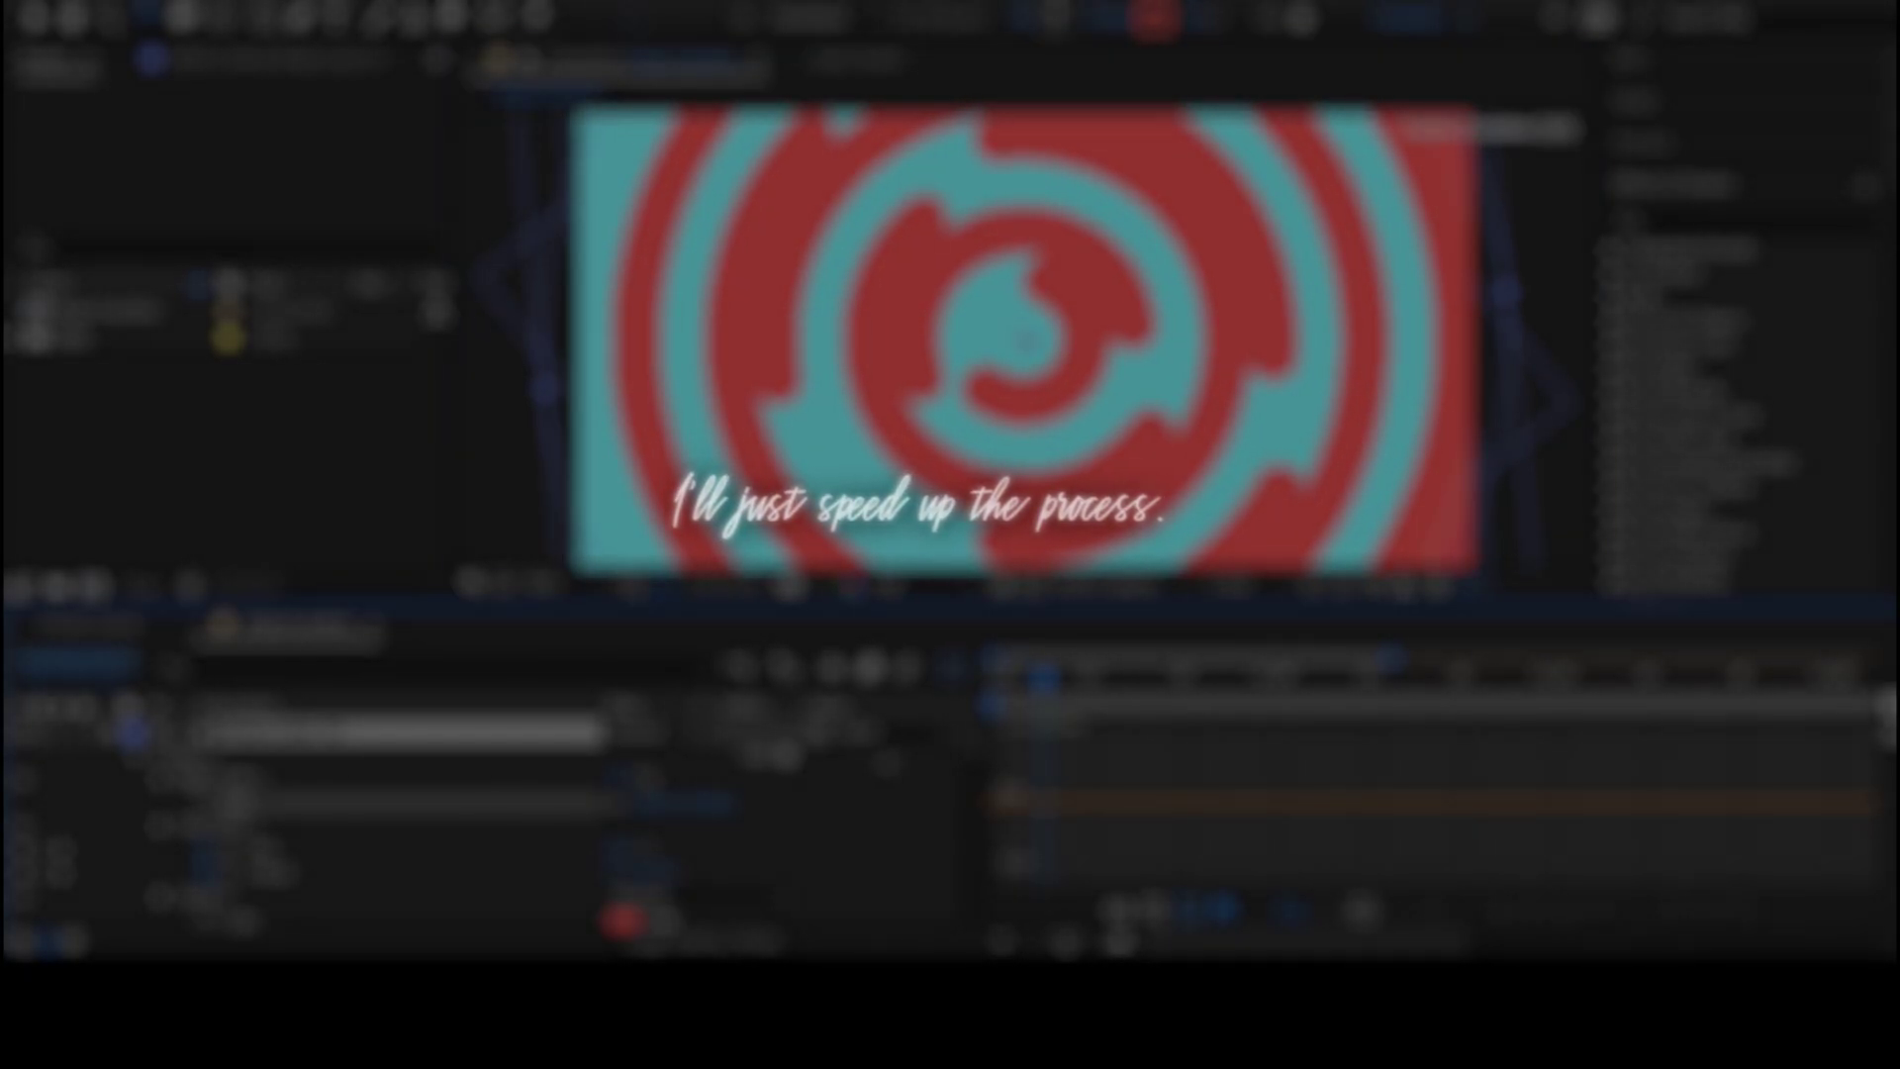
{"action": "key", "text": "ctrl+d"}
{"action": "left_click_drag", "start_coordinate": [699, 799], "coordinate": [804, 794]}
{"action": "left_click_drag", "start_coordinate": [1037, 679], "coordinate": [958, 681]}
{"action": "left_click_drag", "start_coordinate": [1077, 685], "coordinate": [1202, 669]}
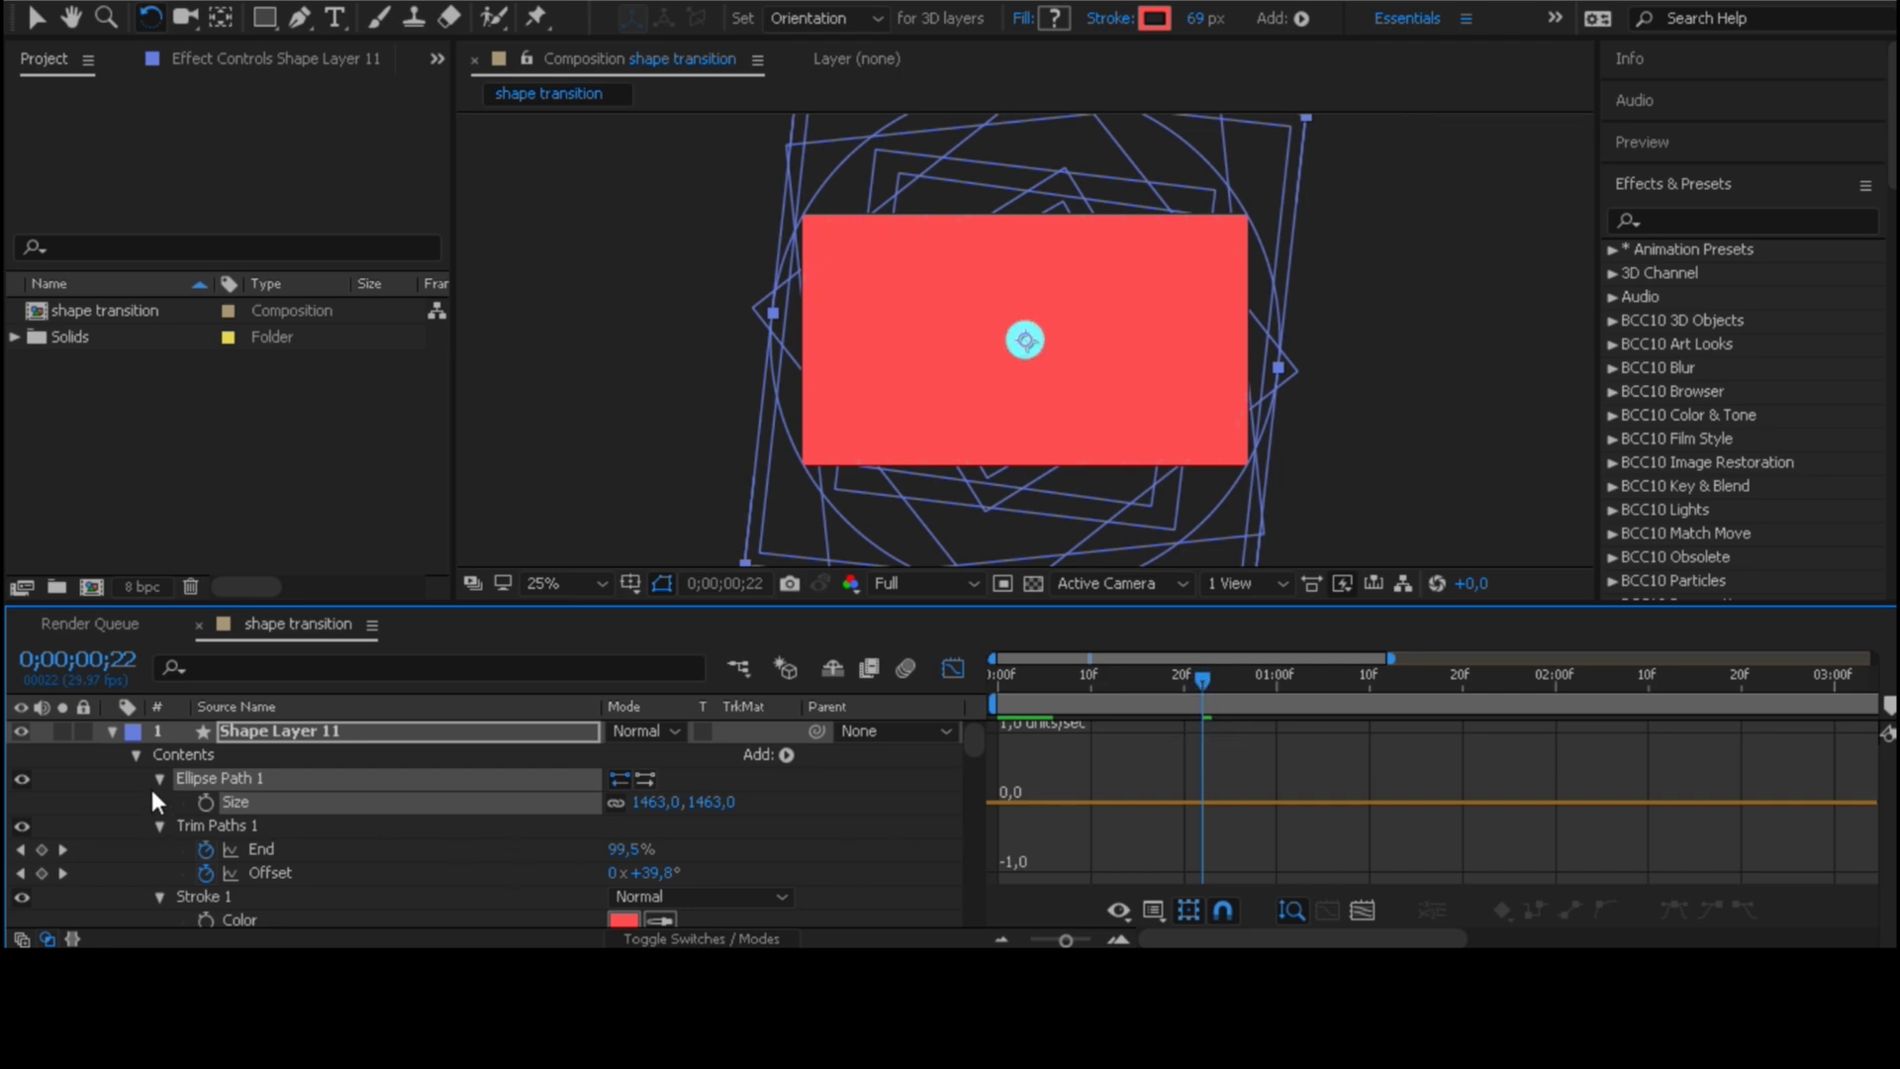
Collapse the expanded properties of all the shape layers in the timeline
{"action": "left_click", "coordinate": [109, 731]}
{"action": "left_click", "coordinate": [112, 756]}
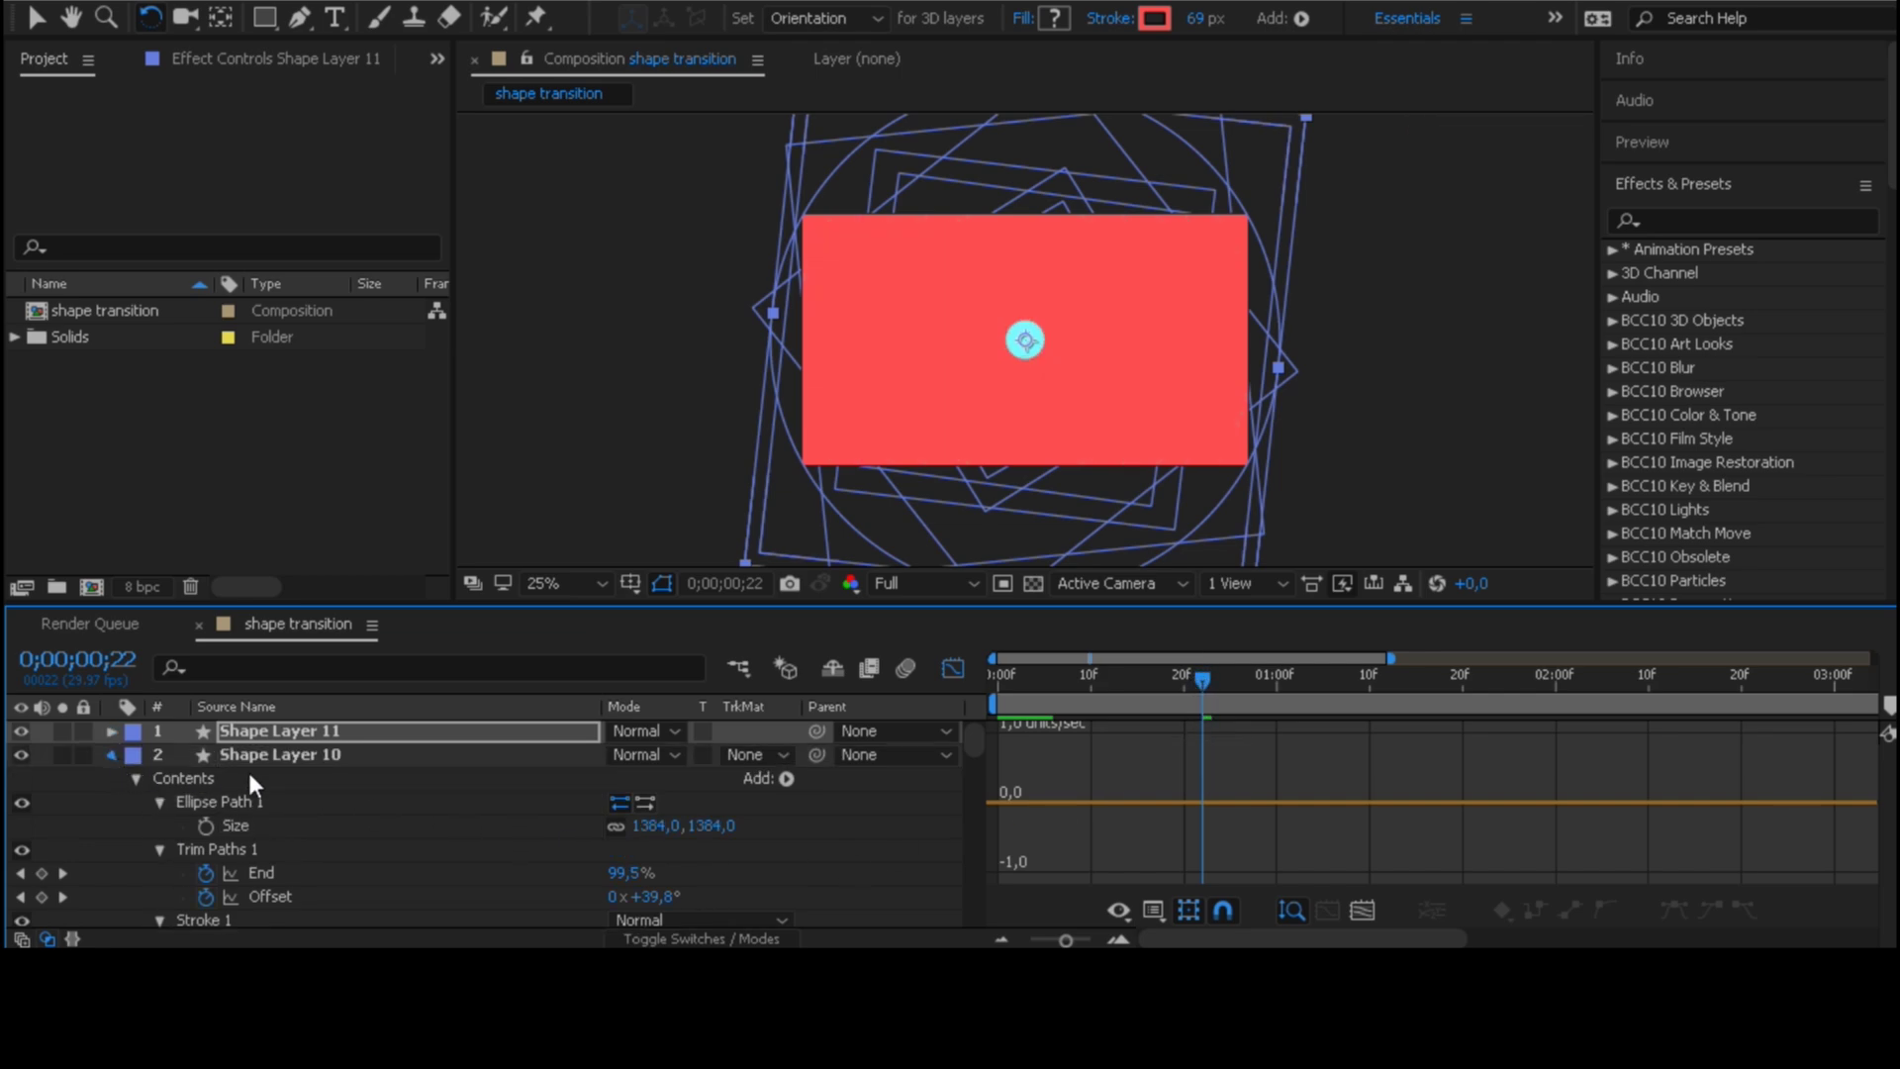
{"action": "left_click", "coordinate": [841, 845]}
{"action": "key", "text": "u"}
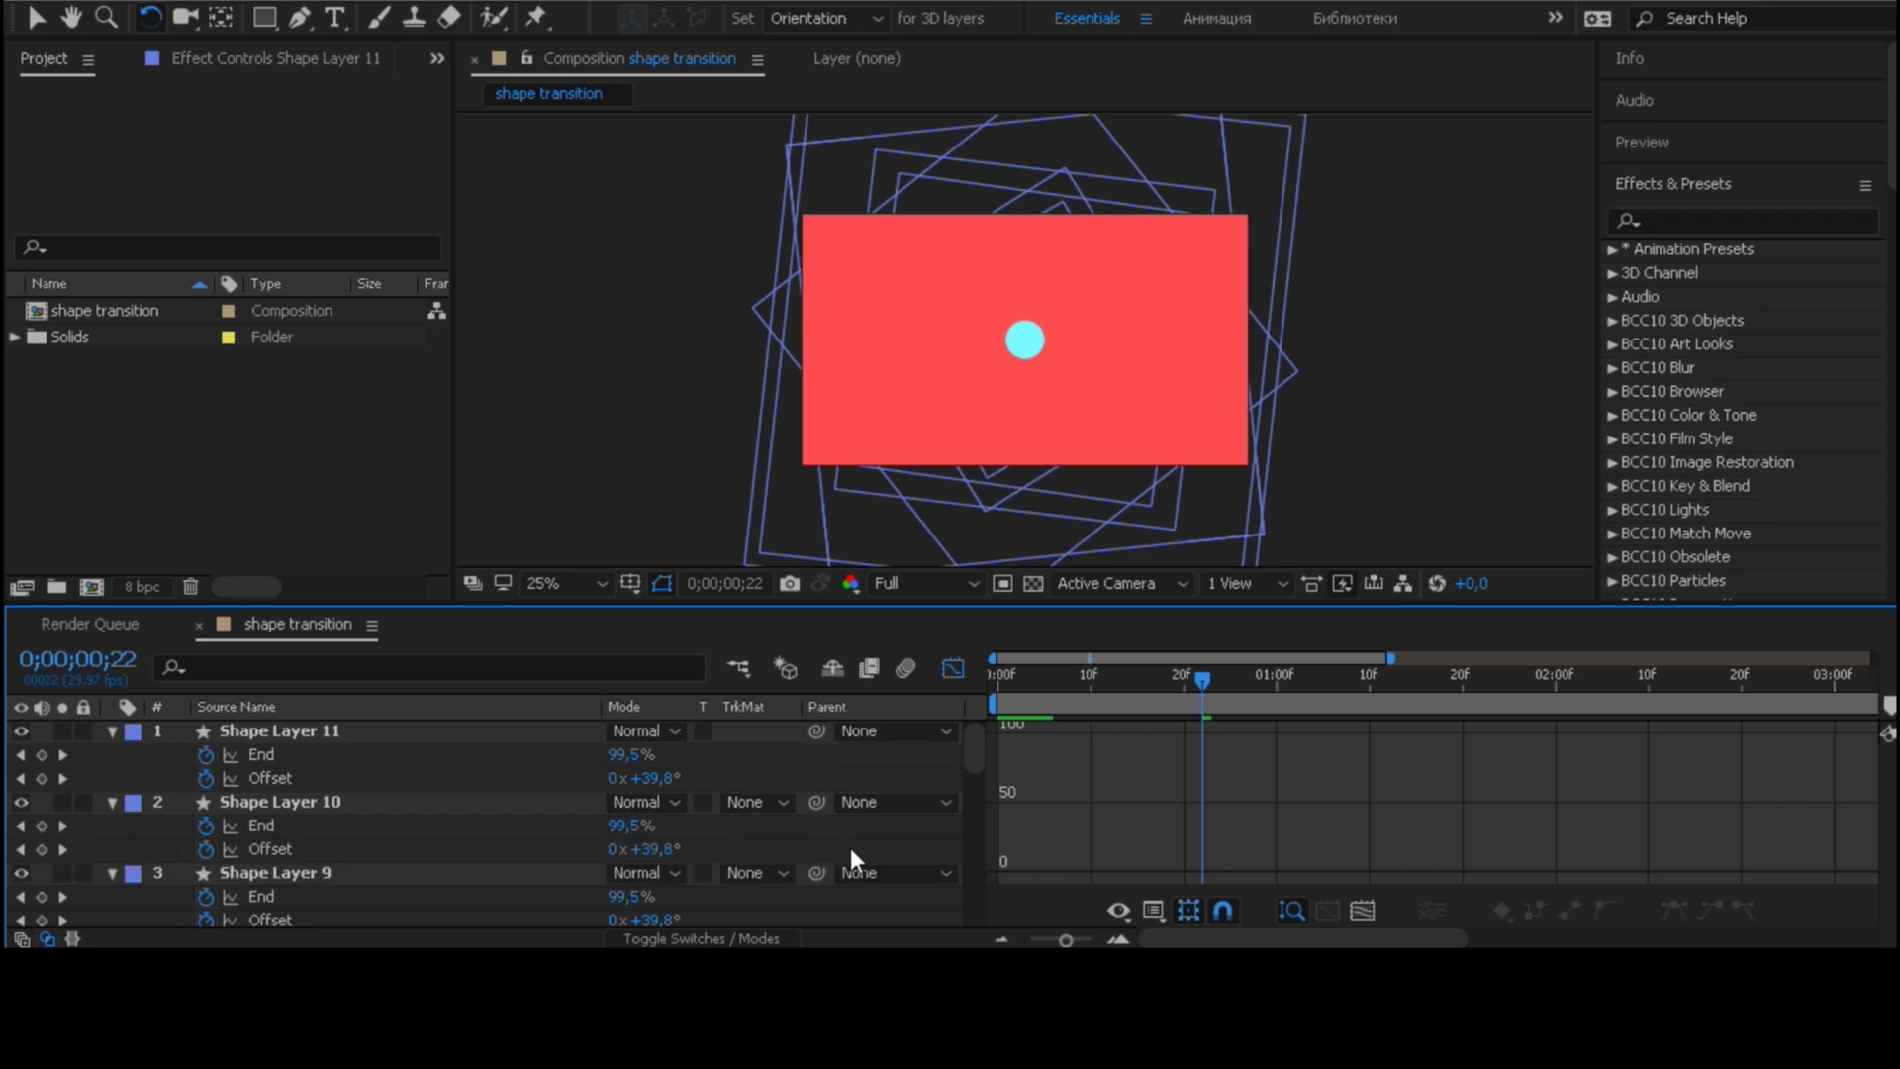
{"action": "key", "text": "u"}
{"action": "scroll", "coordinate": [852, 847], "scroll_direction": "down", "scroll_amount": 3}
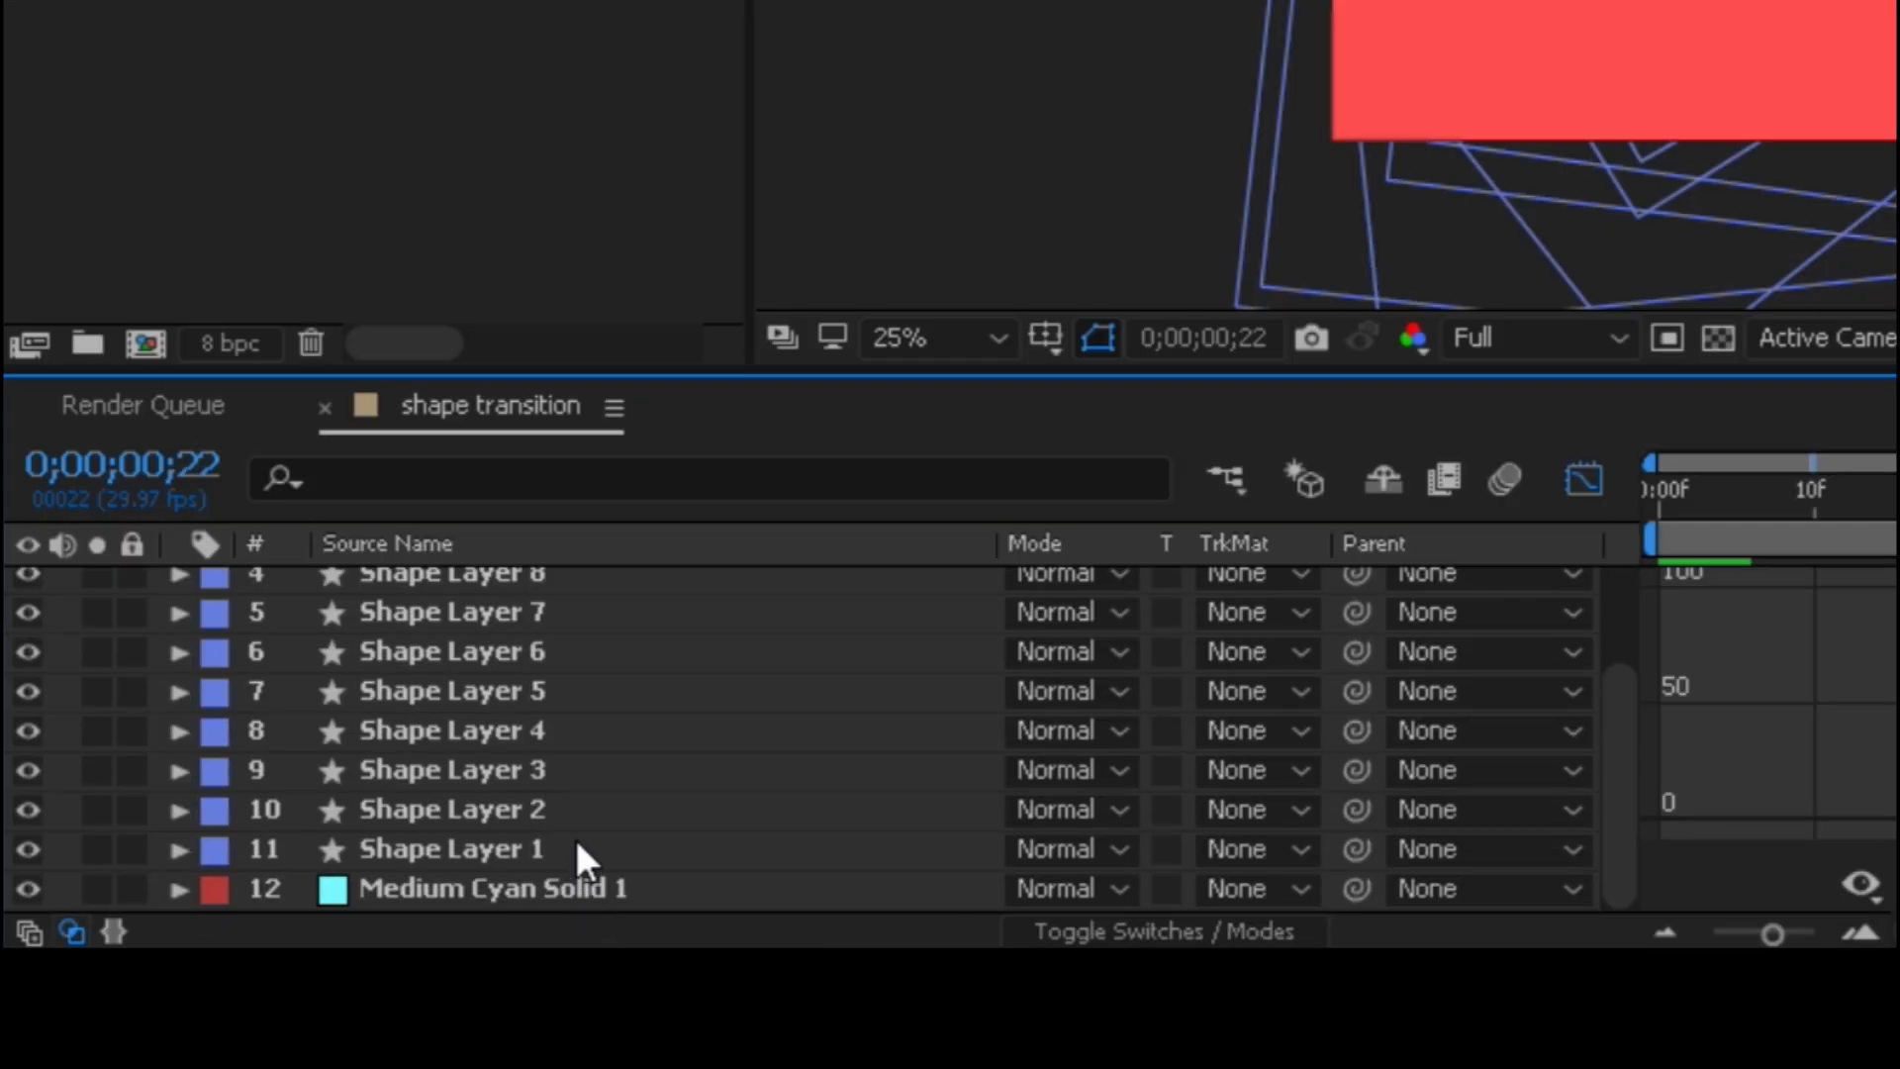
Duplicate Shape Layer 1 and move the copy directly beneath it, above the cyan solid
{"action": "left_click", "coordinate": [567, 847]}
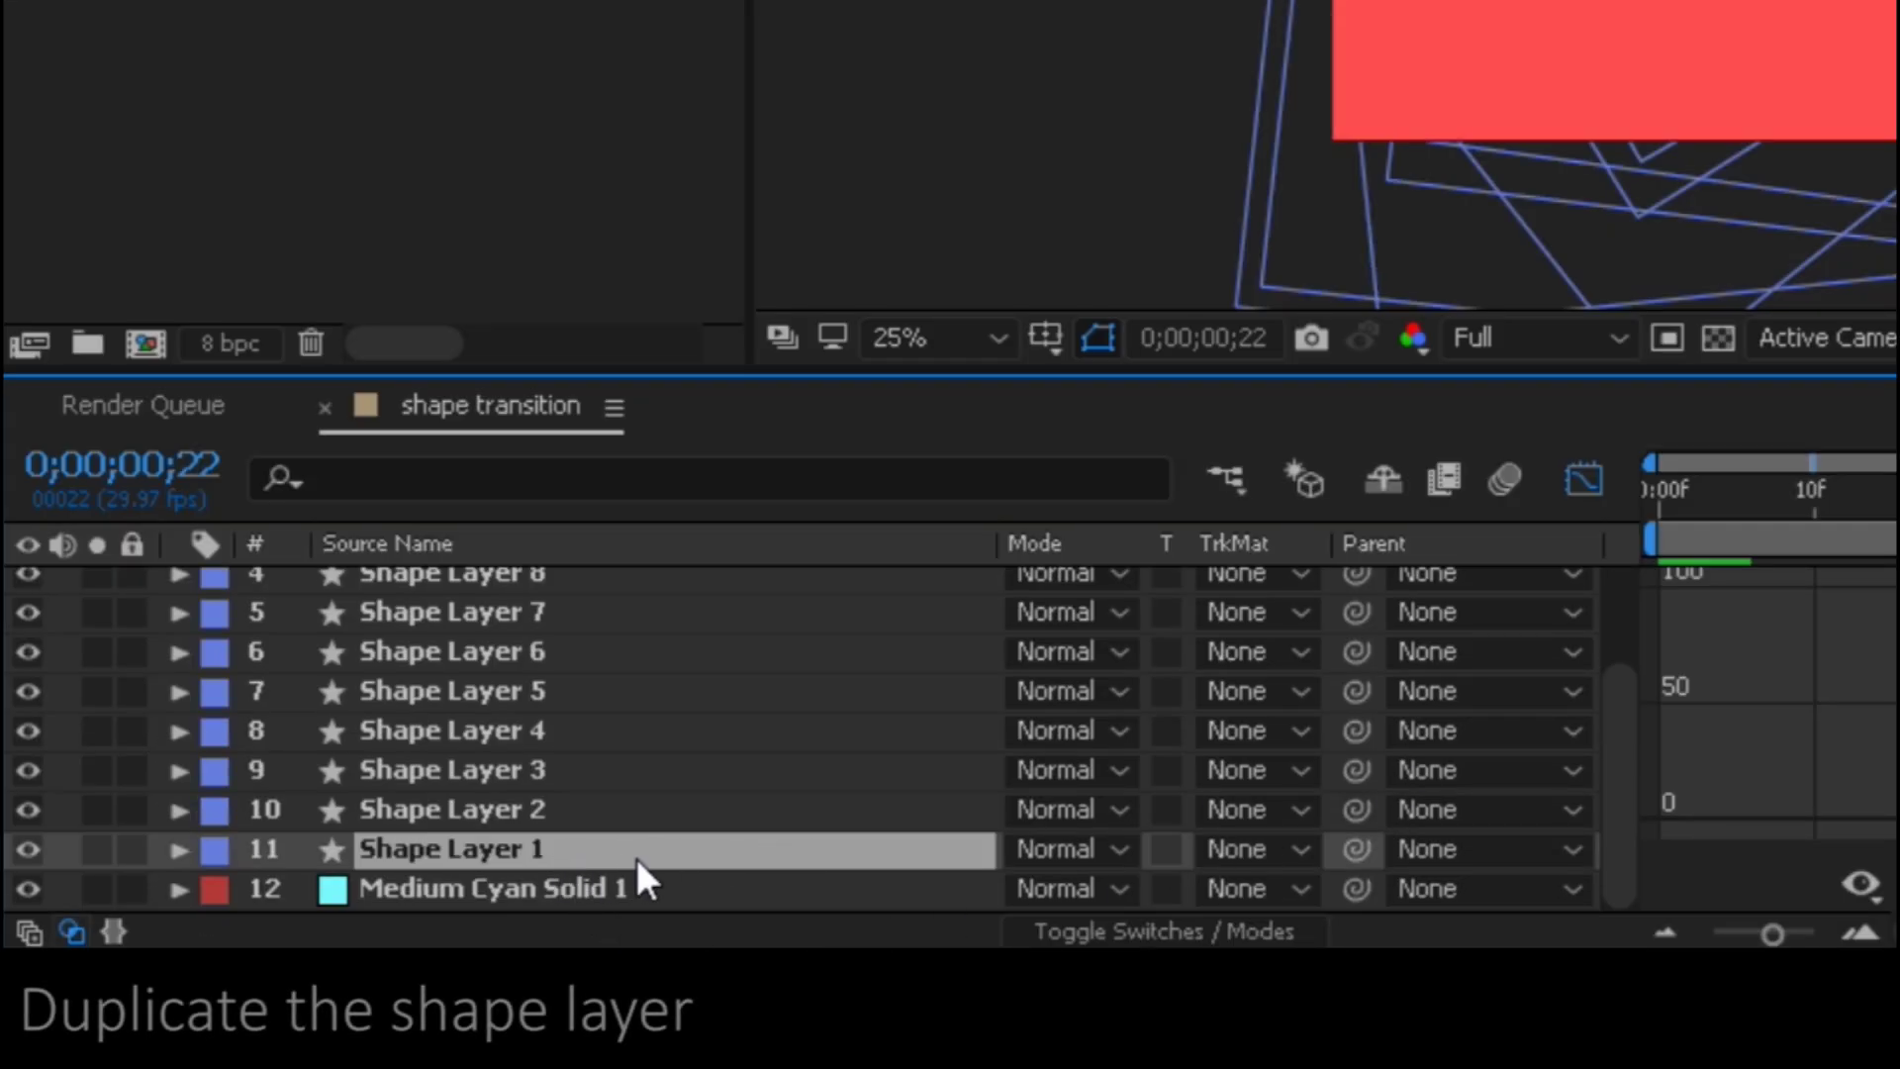
{"action": "key", "text": "ctrl+d"}
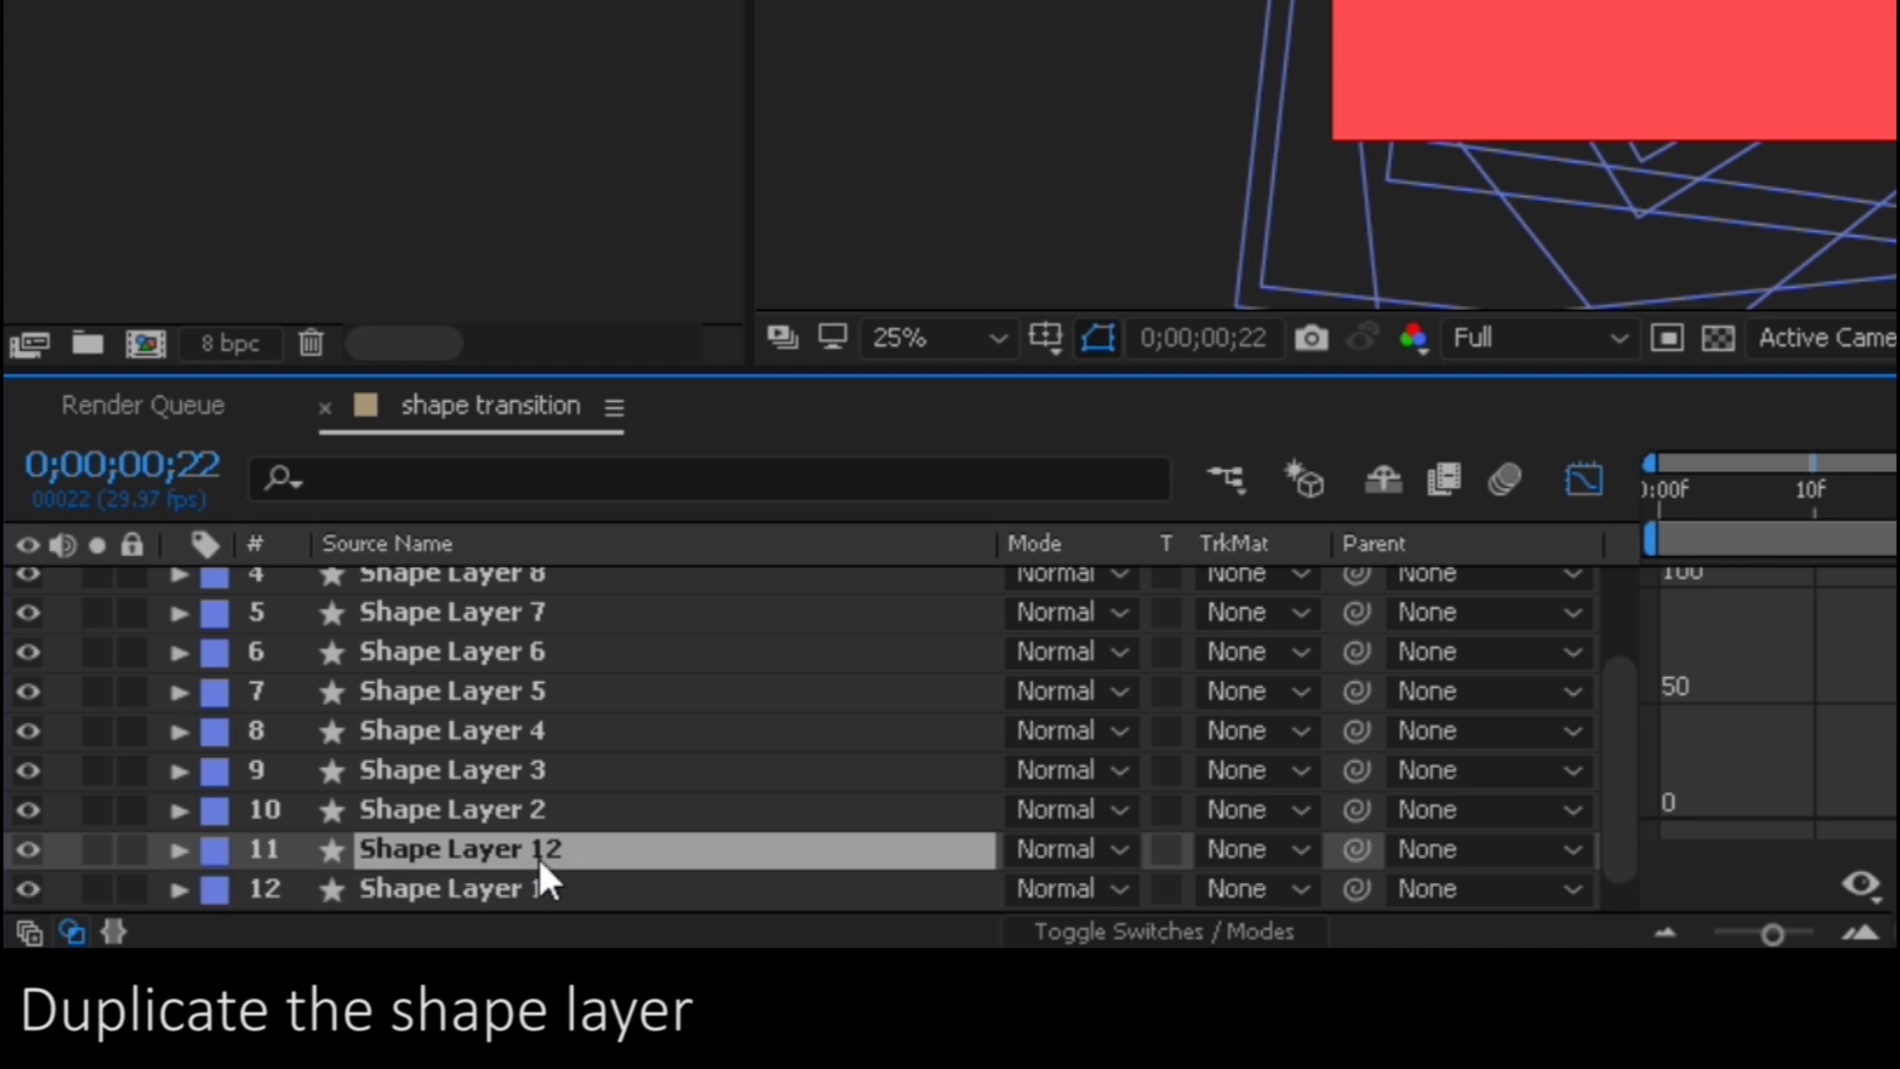
{"action": "scroll", "coordinate": [548, 853], "scroll_direction": "down", "scroll_amount": 1}
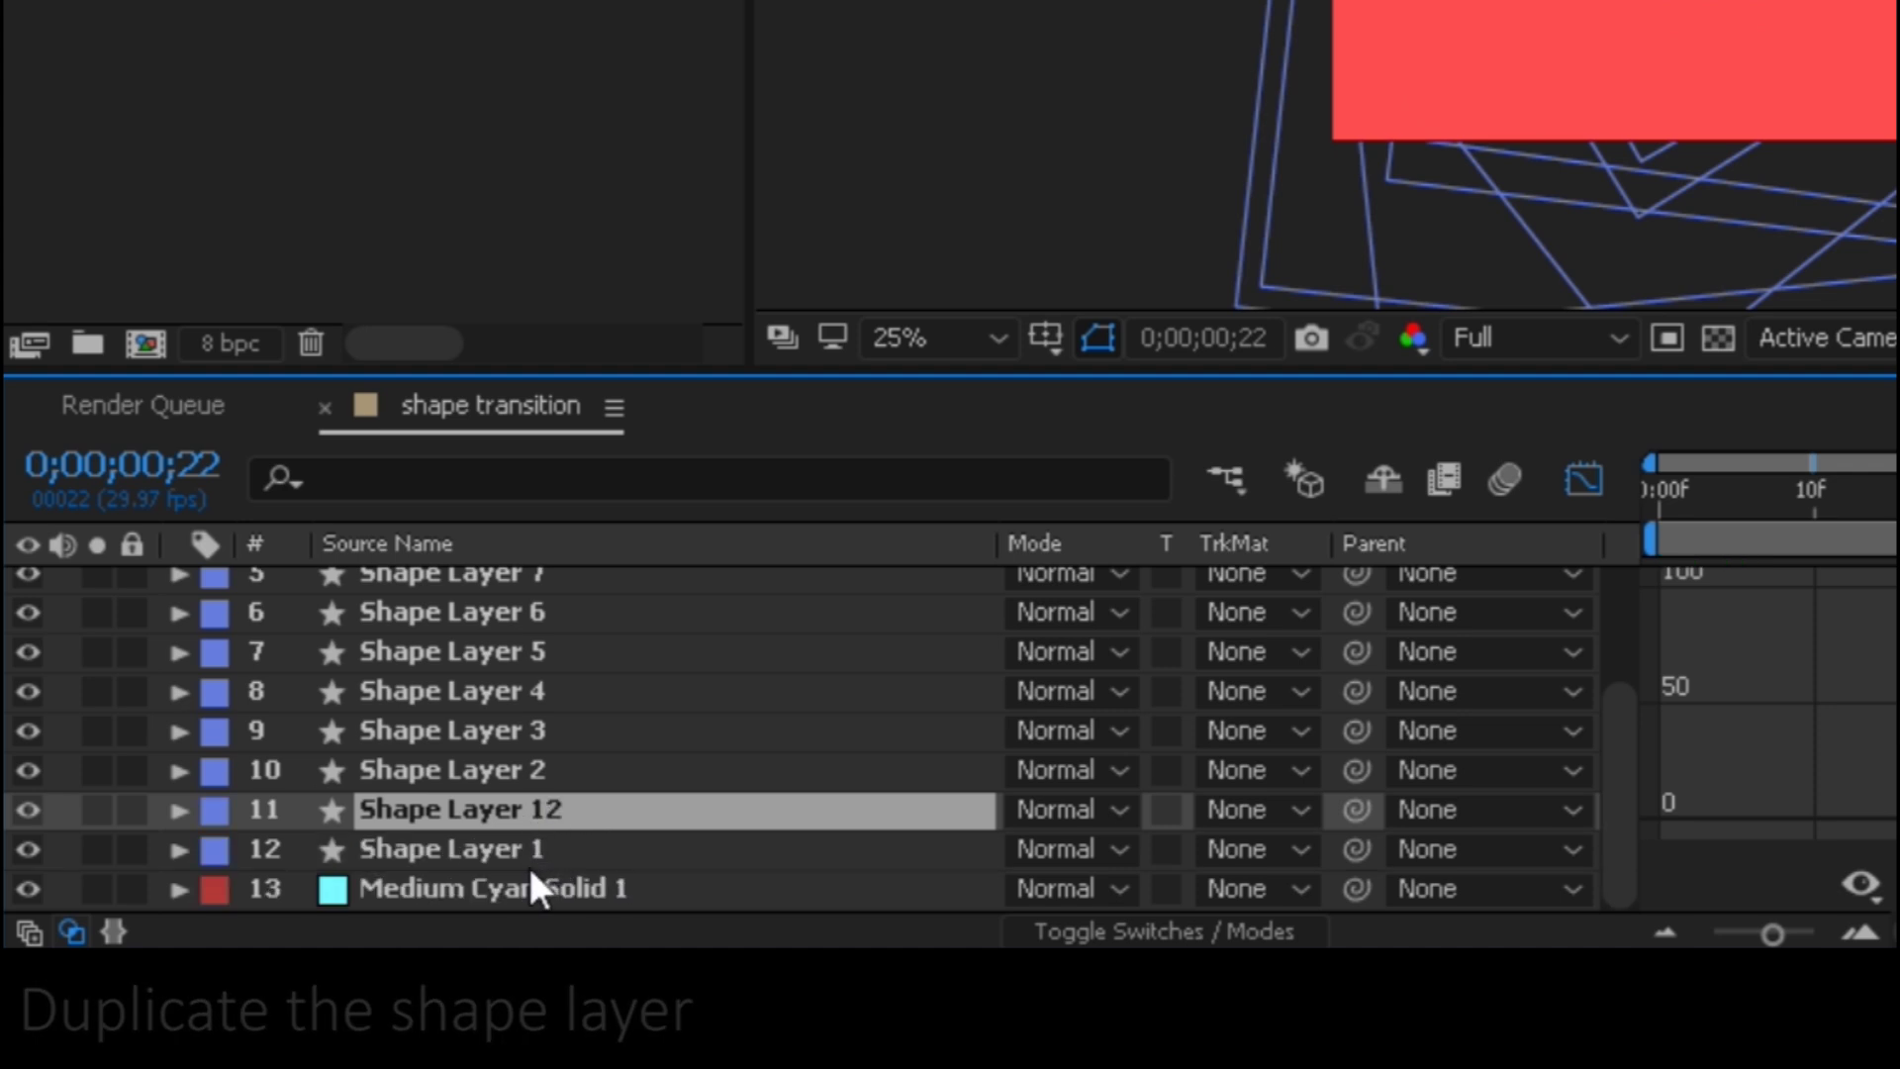
{"action": "key", "text": "ctrl+bracketleft"}
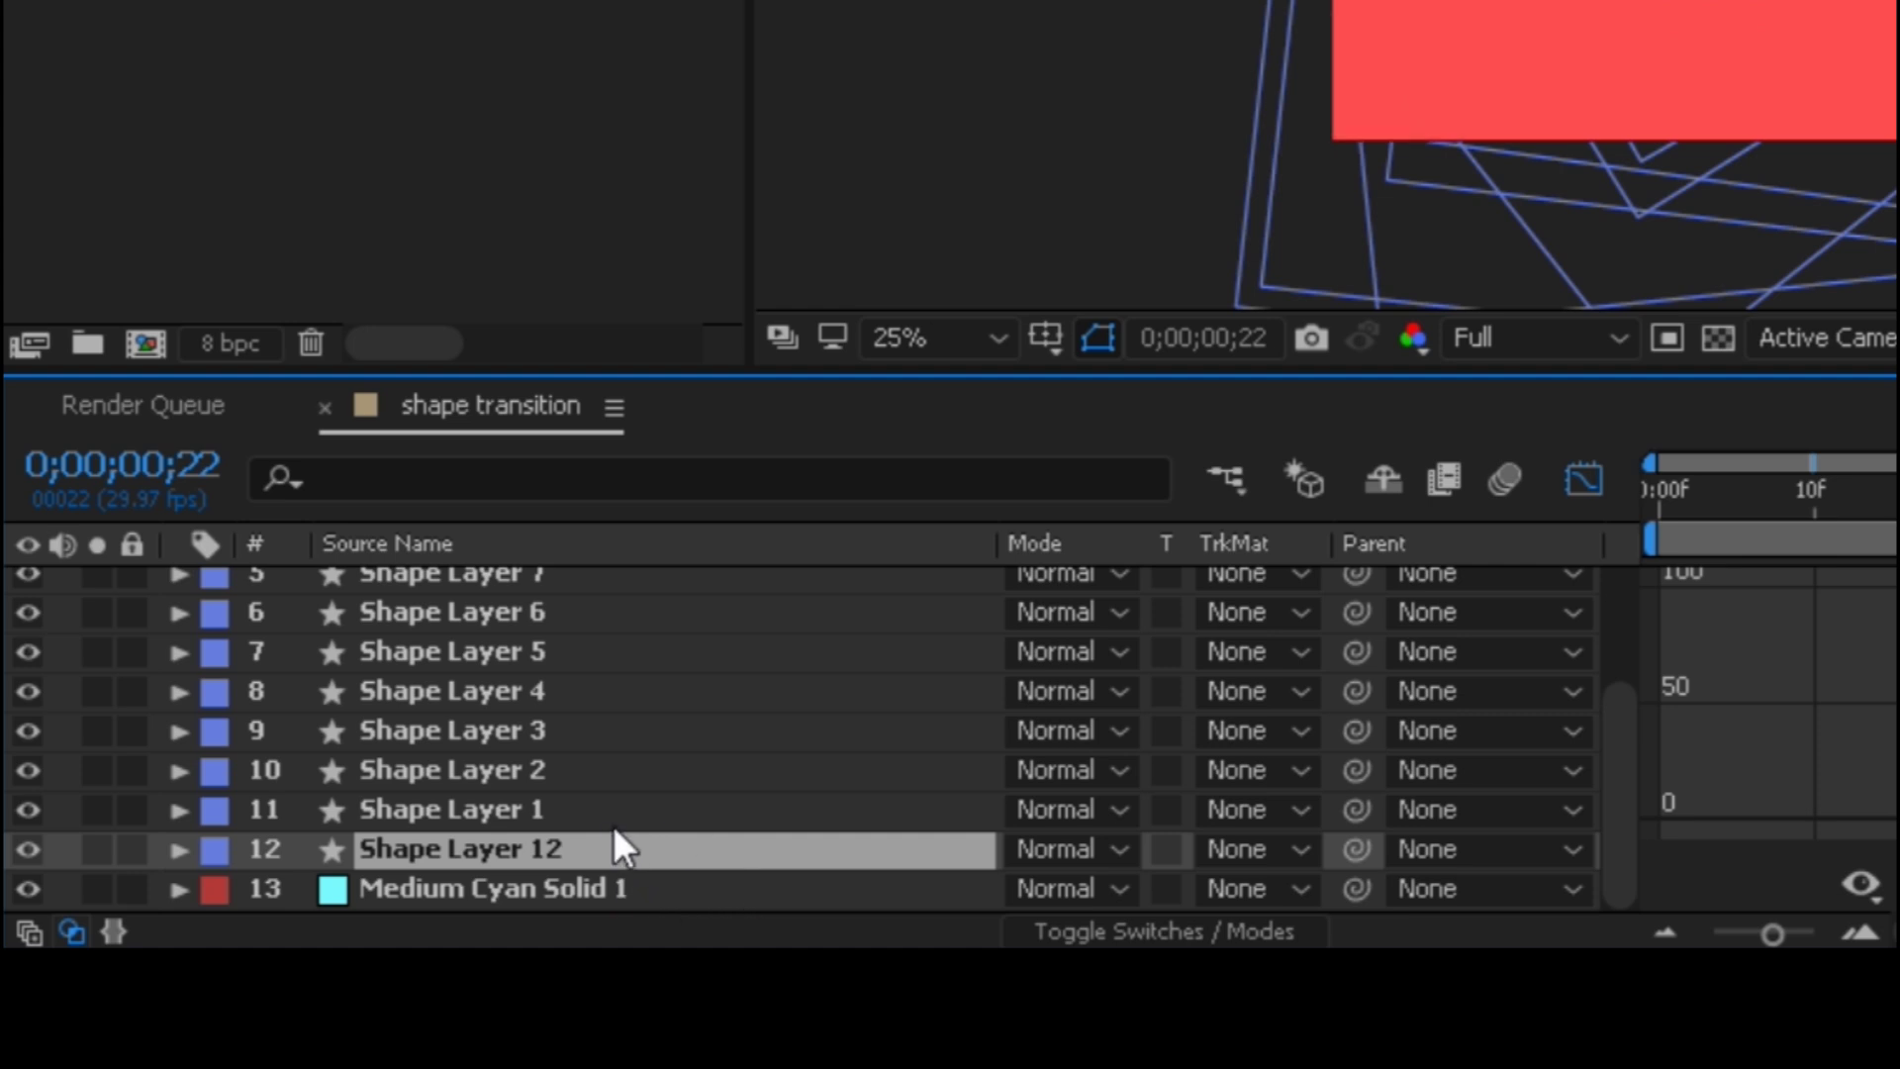
Set Shape Layer 12's Ellipse Path Size to 61 to fill the center hole and scrub the early frames to check it
{"action": "left_click", "coordinate": [179, 850]}
{"action": "scroll", "coordinate": [172, 849], "scroll_direction": "down", "scroll_amount": 2}
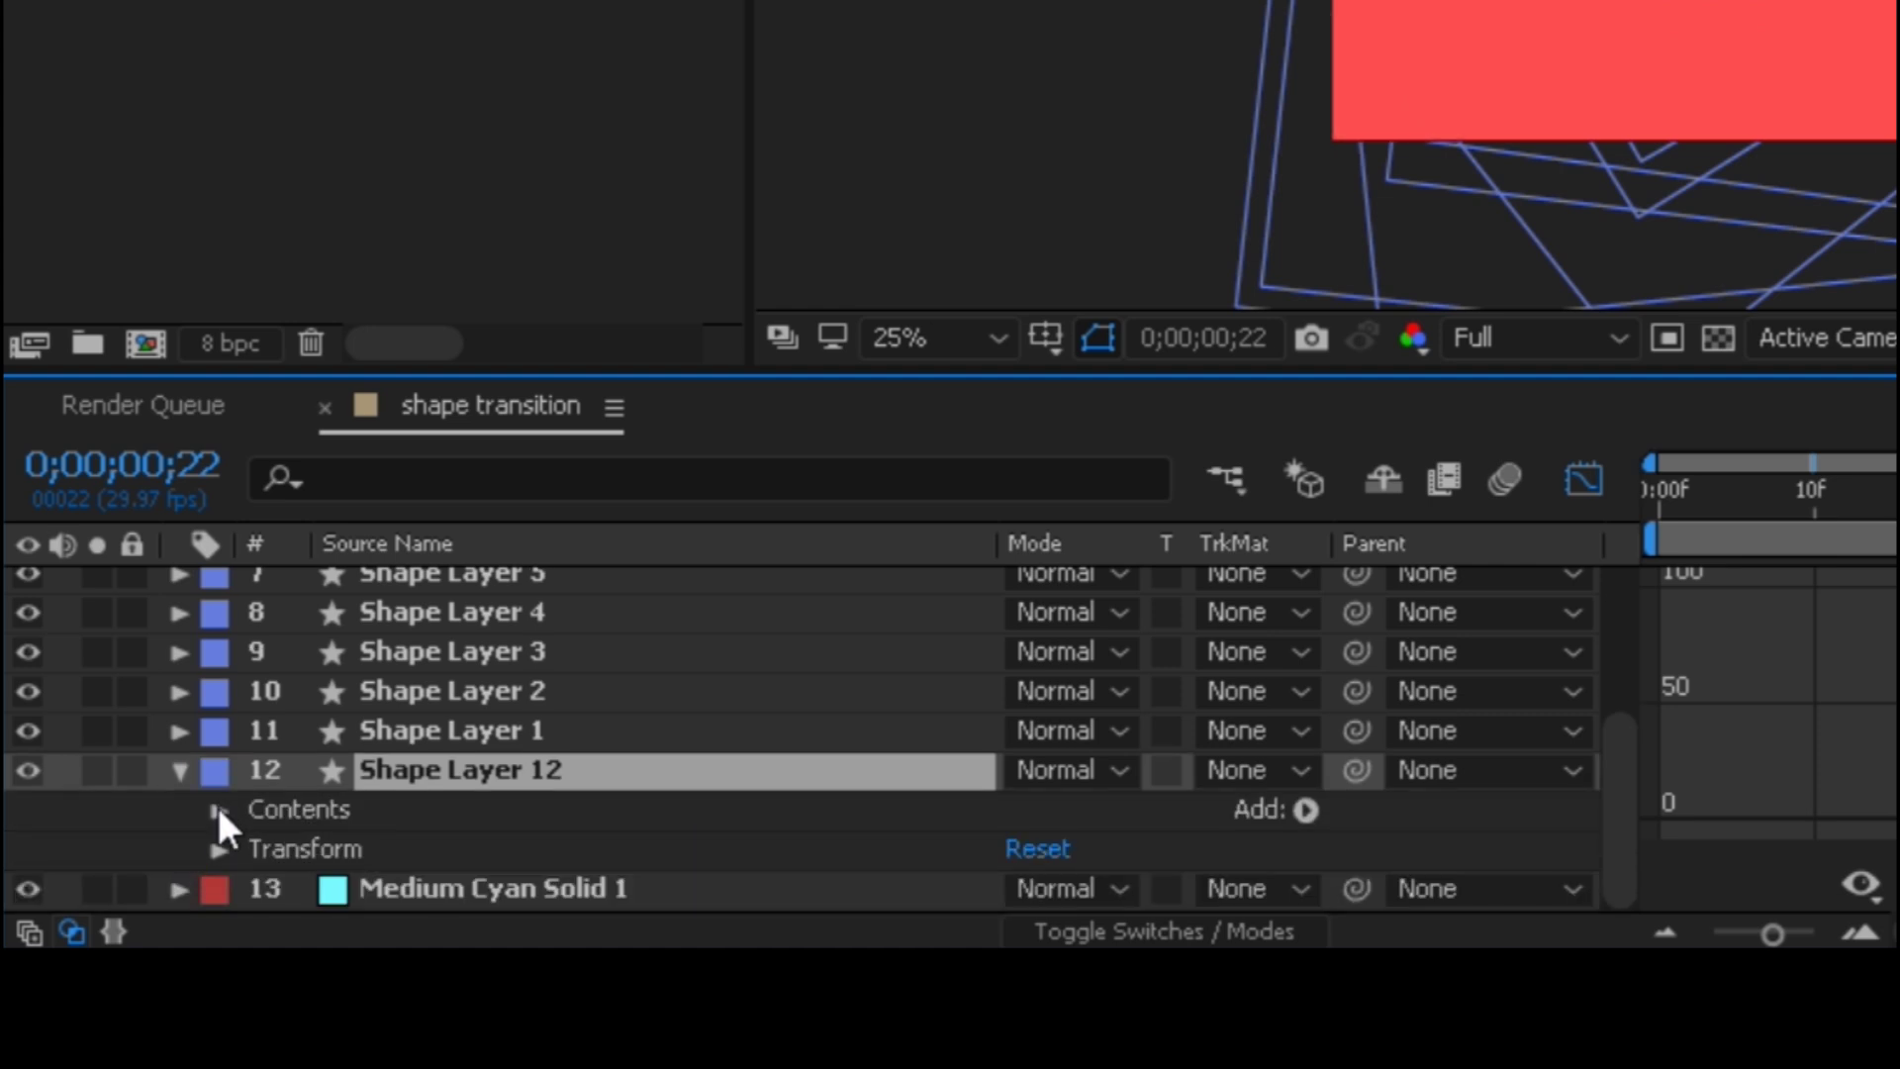
{"action": "left_click", "coordinate": [217, 810]}
{"action": "scroll", "coordinate": [970, 712], "scroll_direction": "down", "scroll_amount": 6}
{"action": "left_click_drag", "start_coordinate": [1083, 651], "coordinate": [898, 647]}
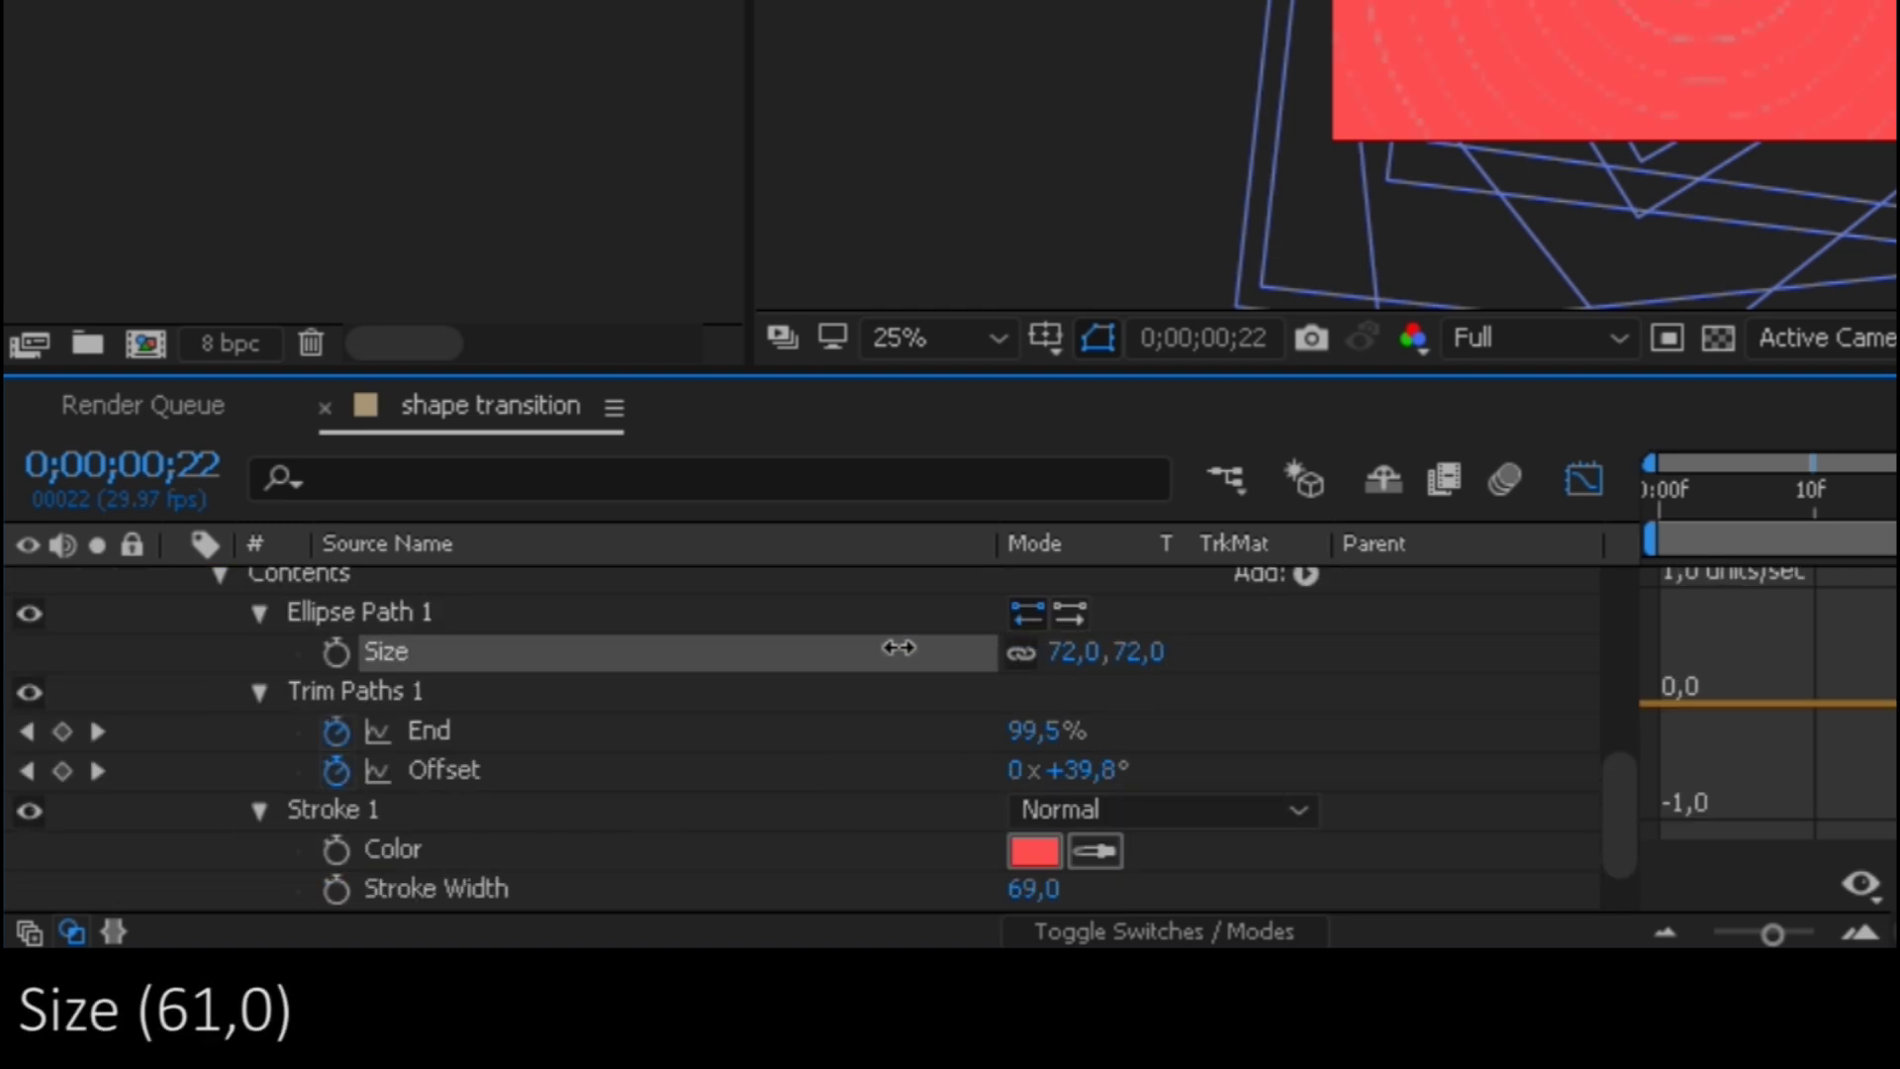
{"action": "scroll", "coordinate": [1598, 20], "scroll_direction": "up", "scroll_amount": 4}
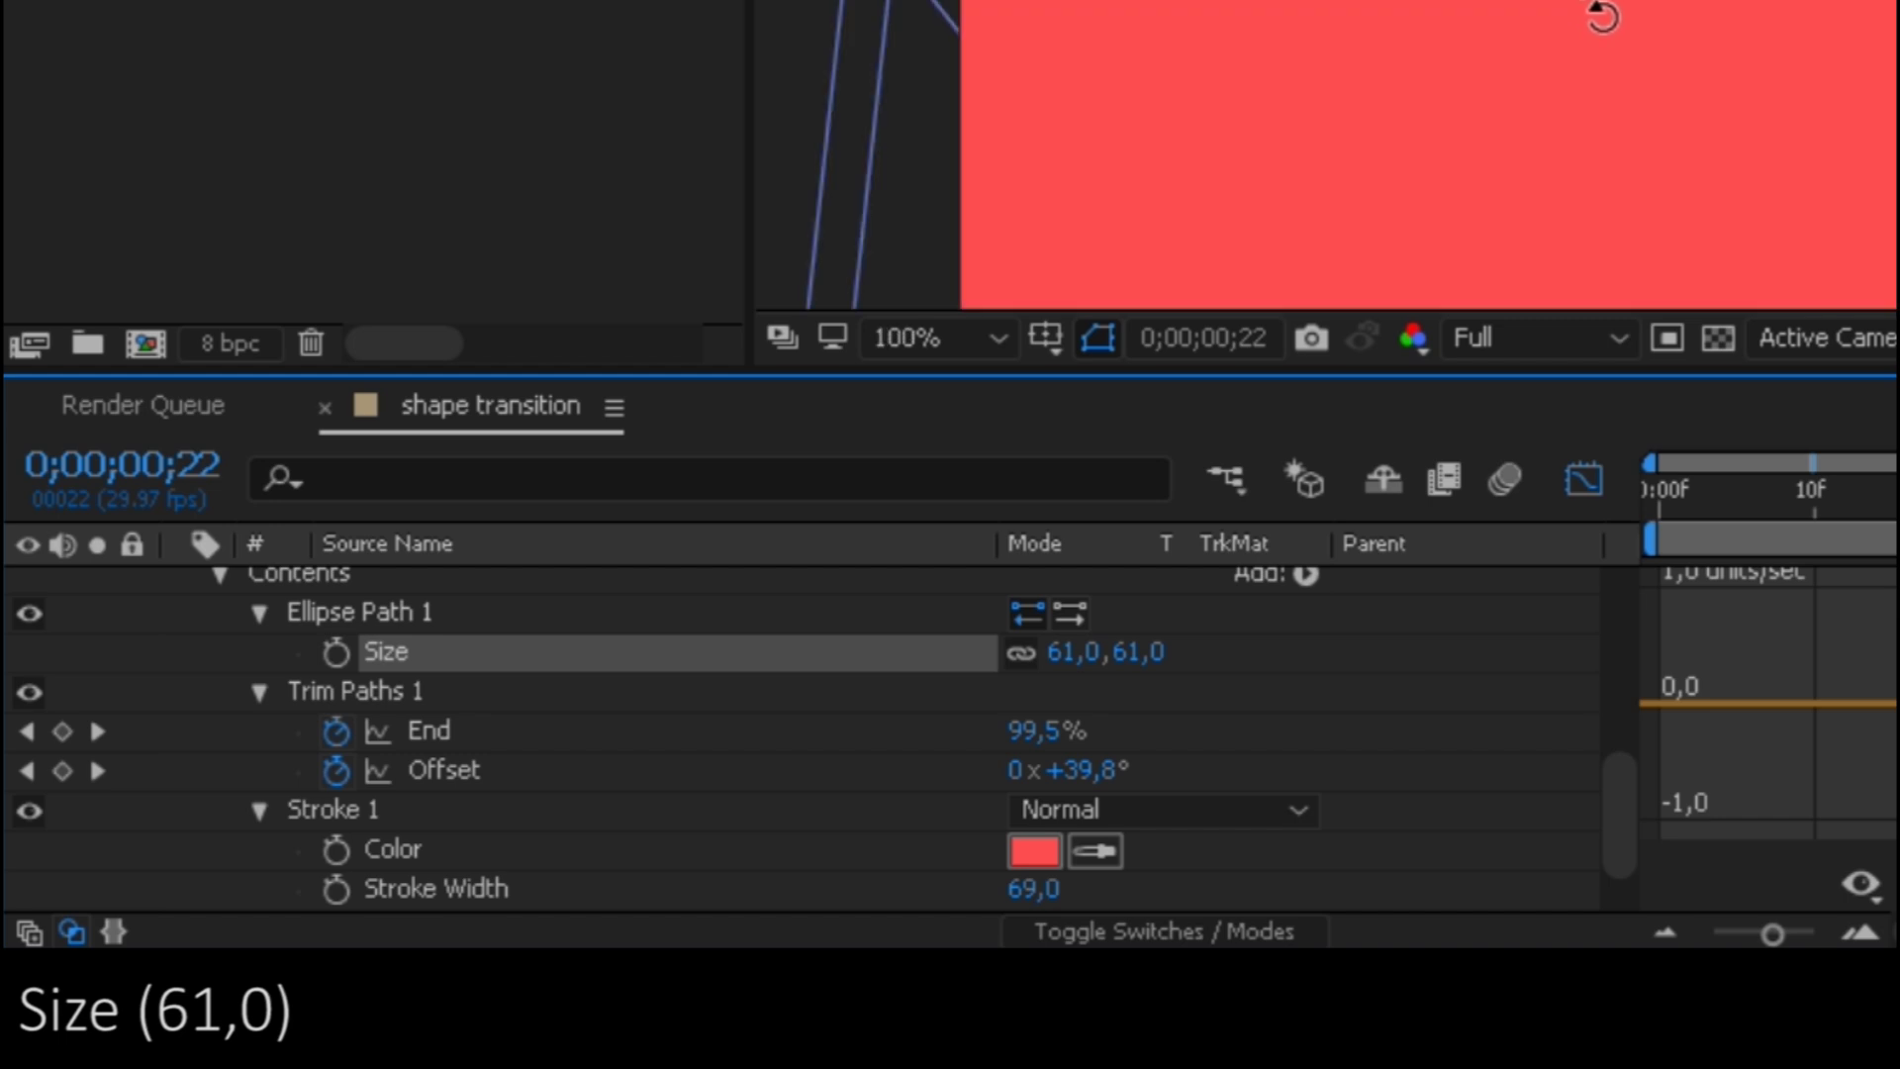
{"action": "left_click", "coordinate": [1380, 672]}
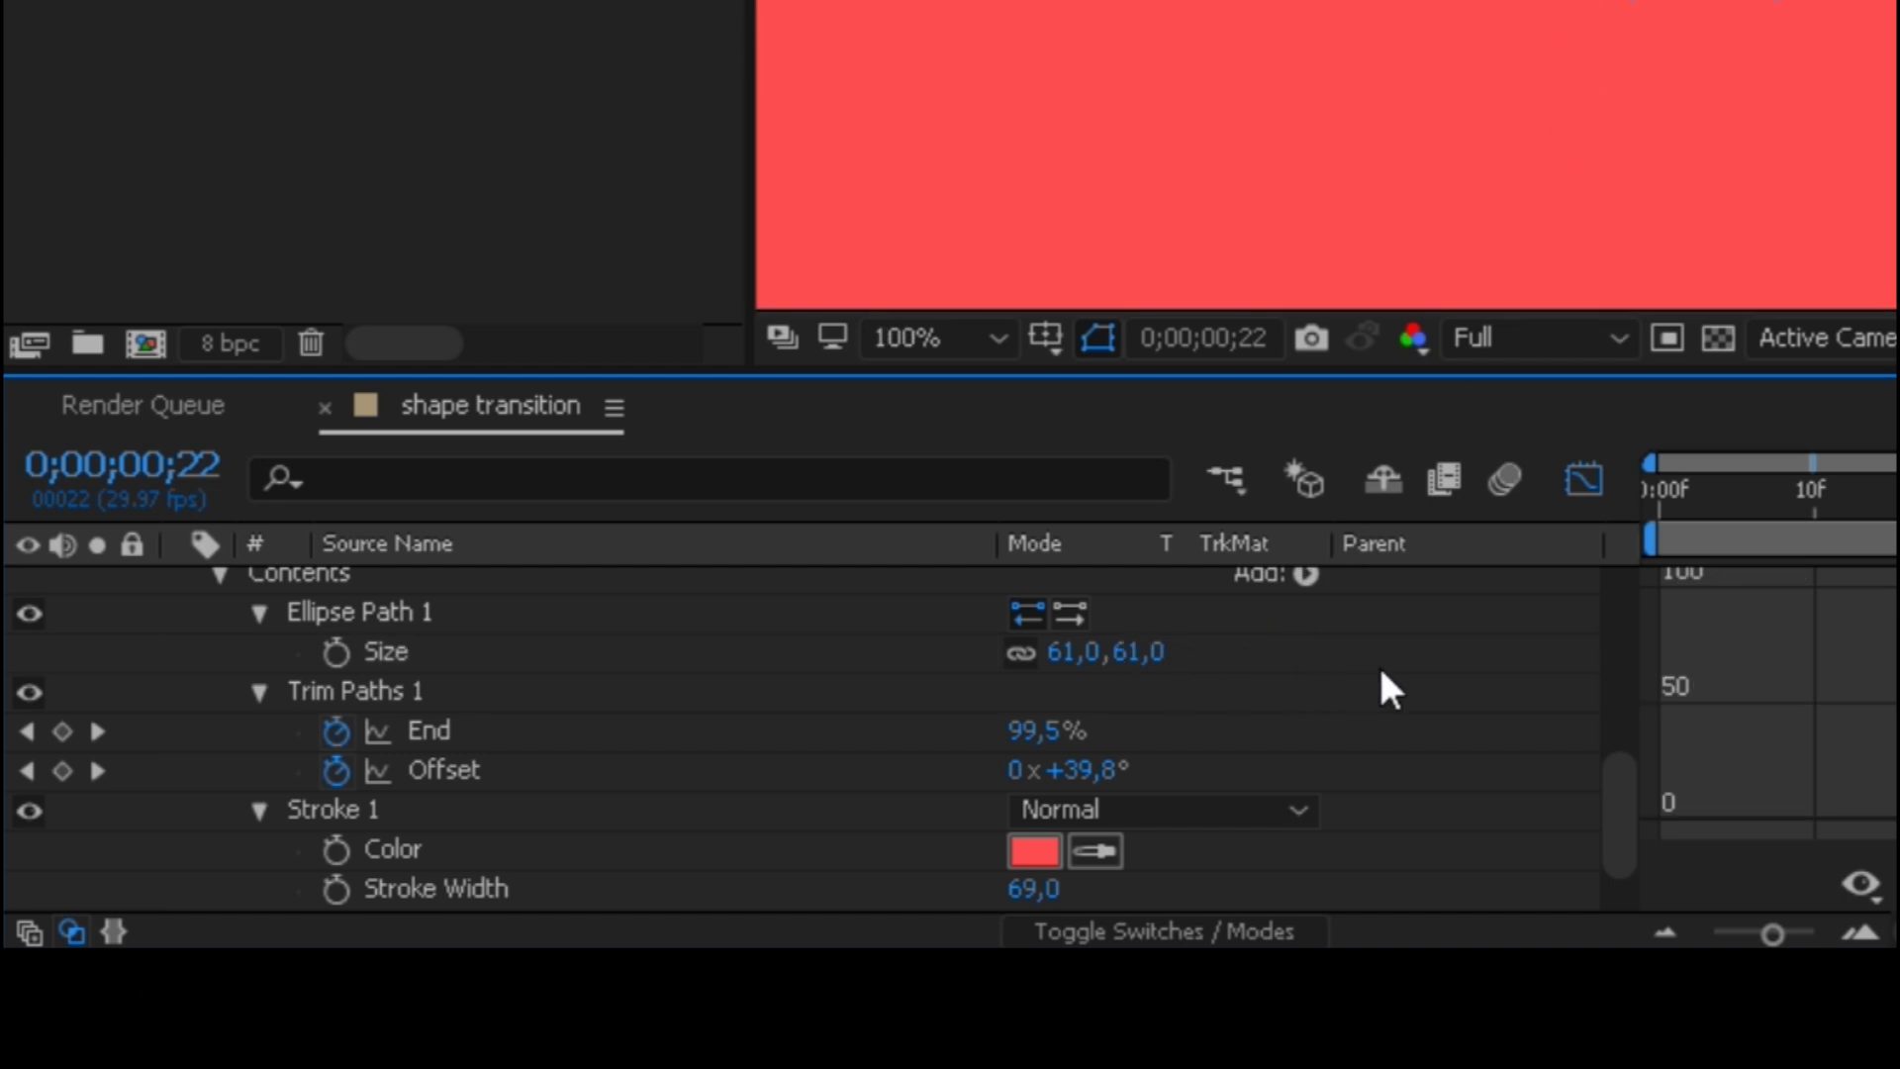
{"action": "scroll", "coordinate": [1659, 77], "scroll_direction": "down", "scroll_amount": 4}
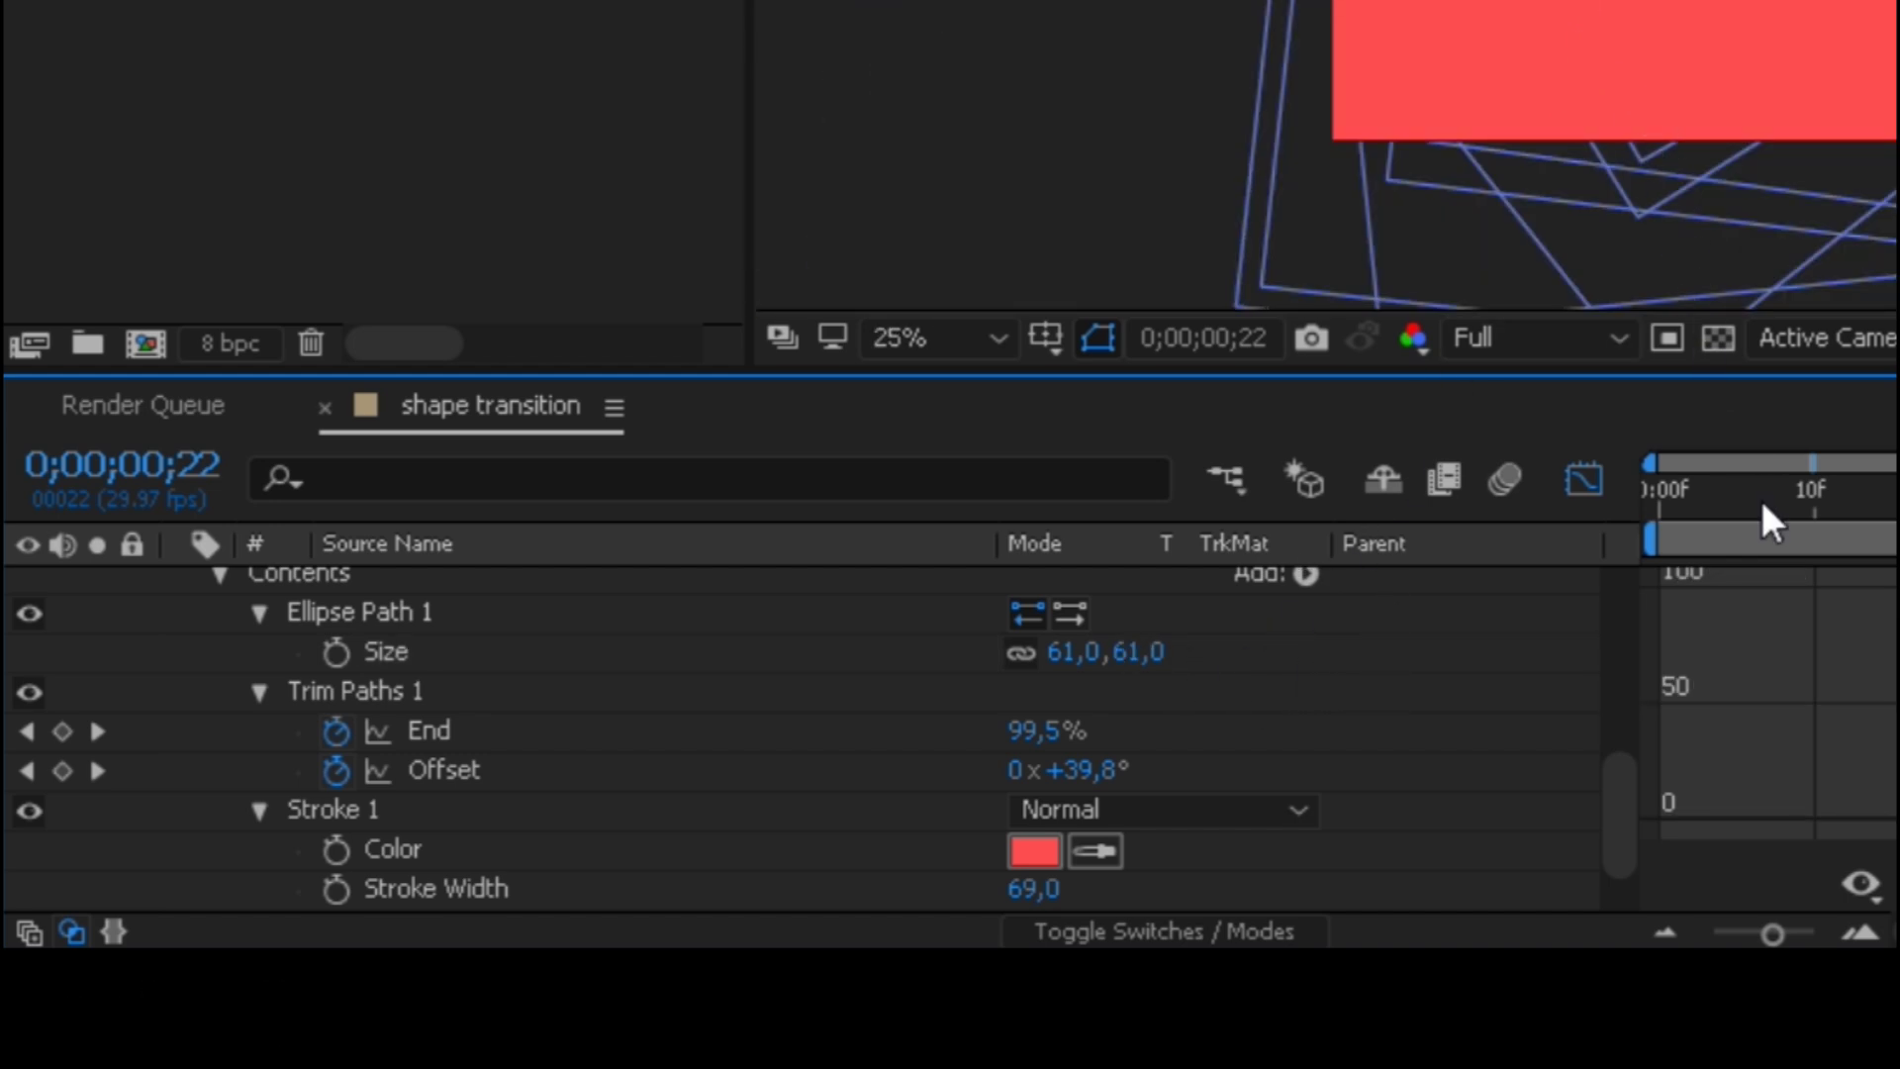
{"action": "left_click", "coordinate": [1764, 495]}
{"action": "mouse_move", "coordinate": [1697, 505]}
{"action": "left_mouse_down"}
{"action": "mouse_move", "coordinate": [1631, 524]}
{"action": "mouse_move", "coordinate": [1692, 500]}
{"action": "left_mouse_up"}
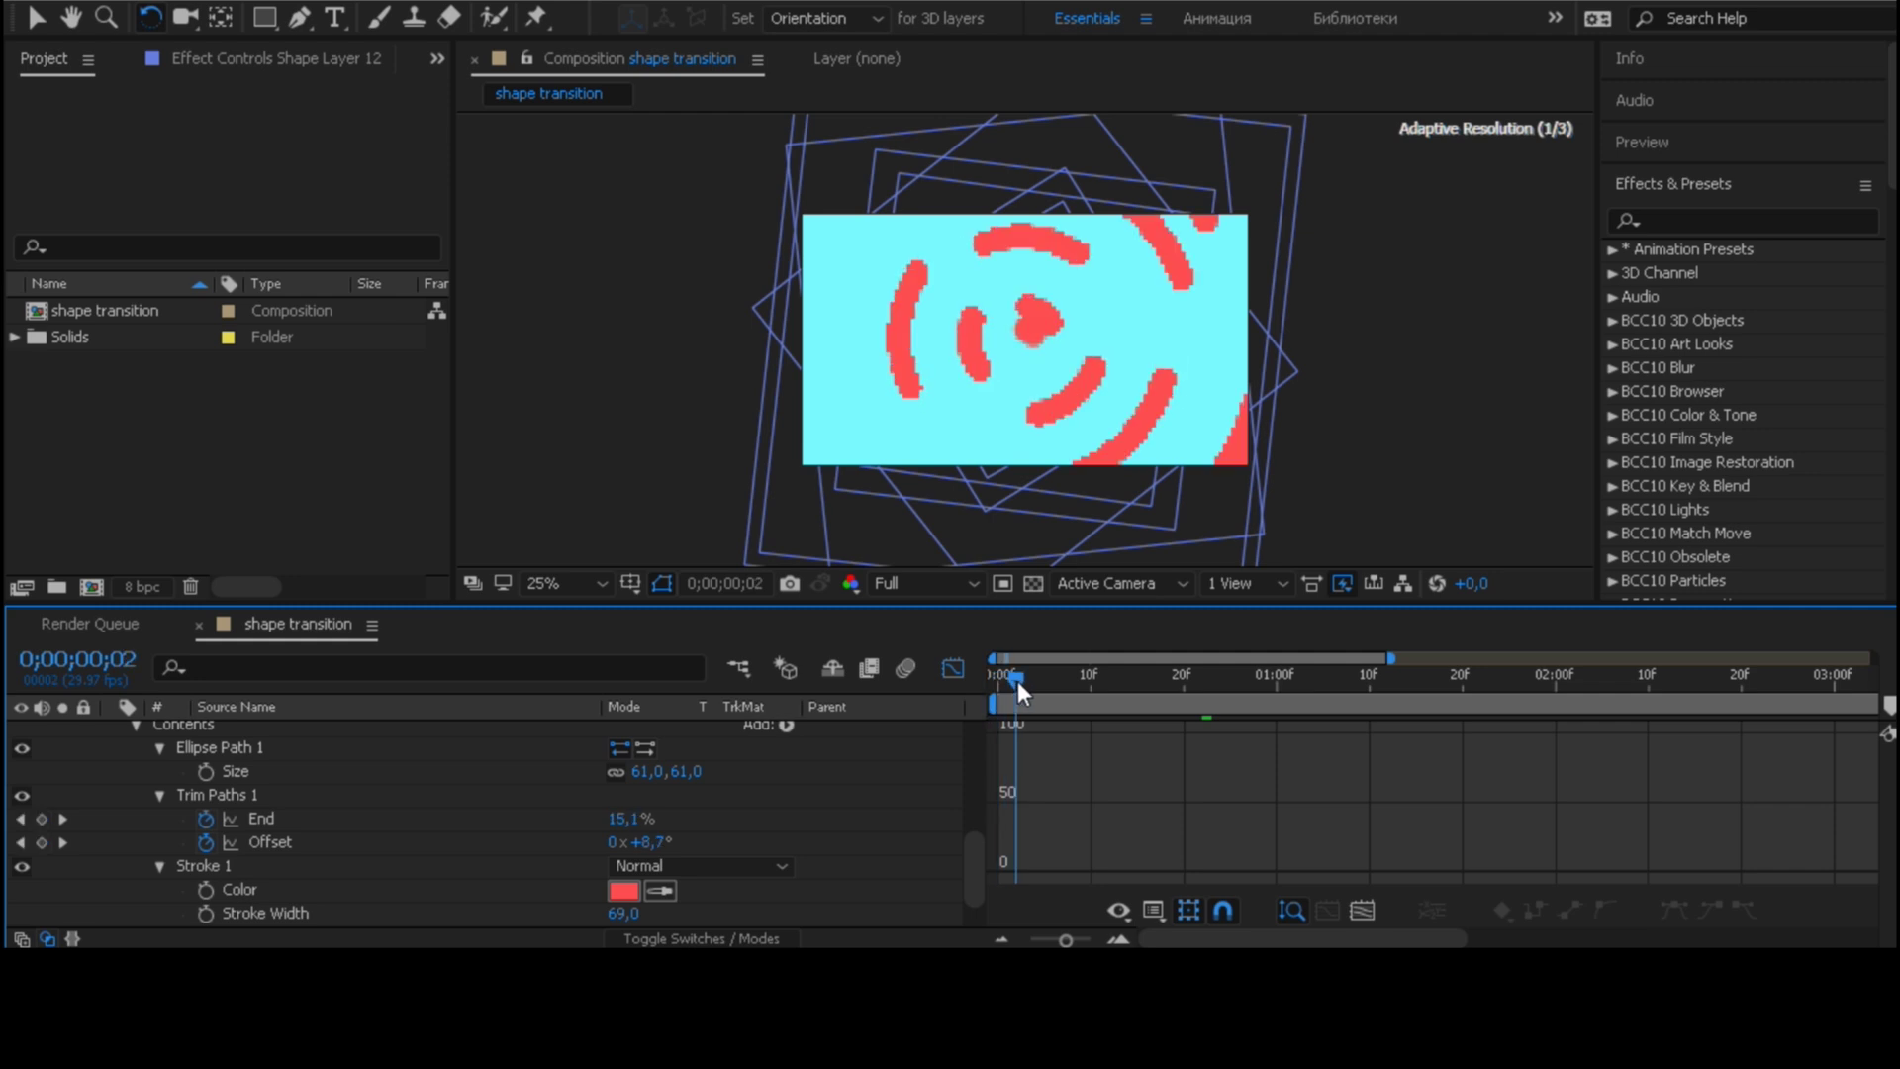
{"action": "left_click_drag", "start_coordinate": [1017, 681], "coordinate": [1028, 679]}
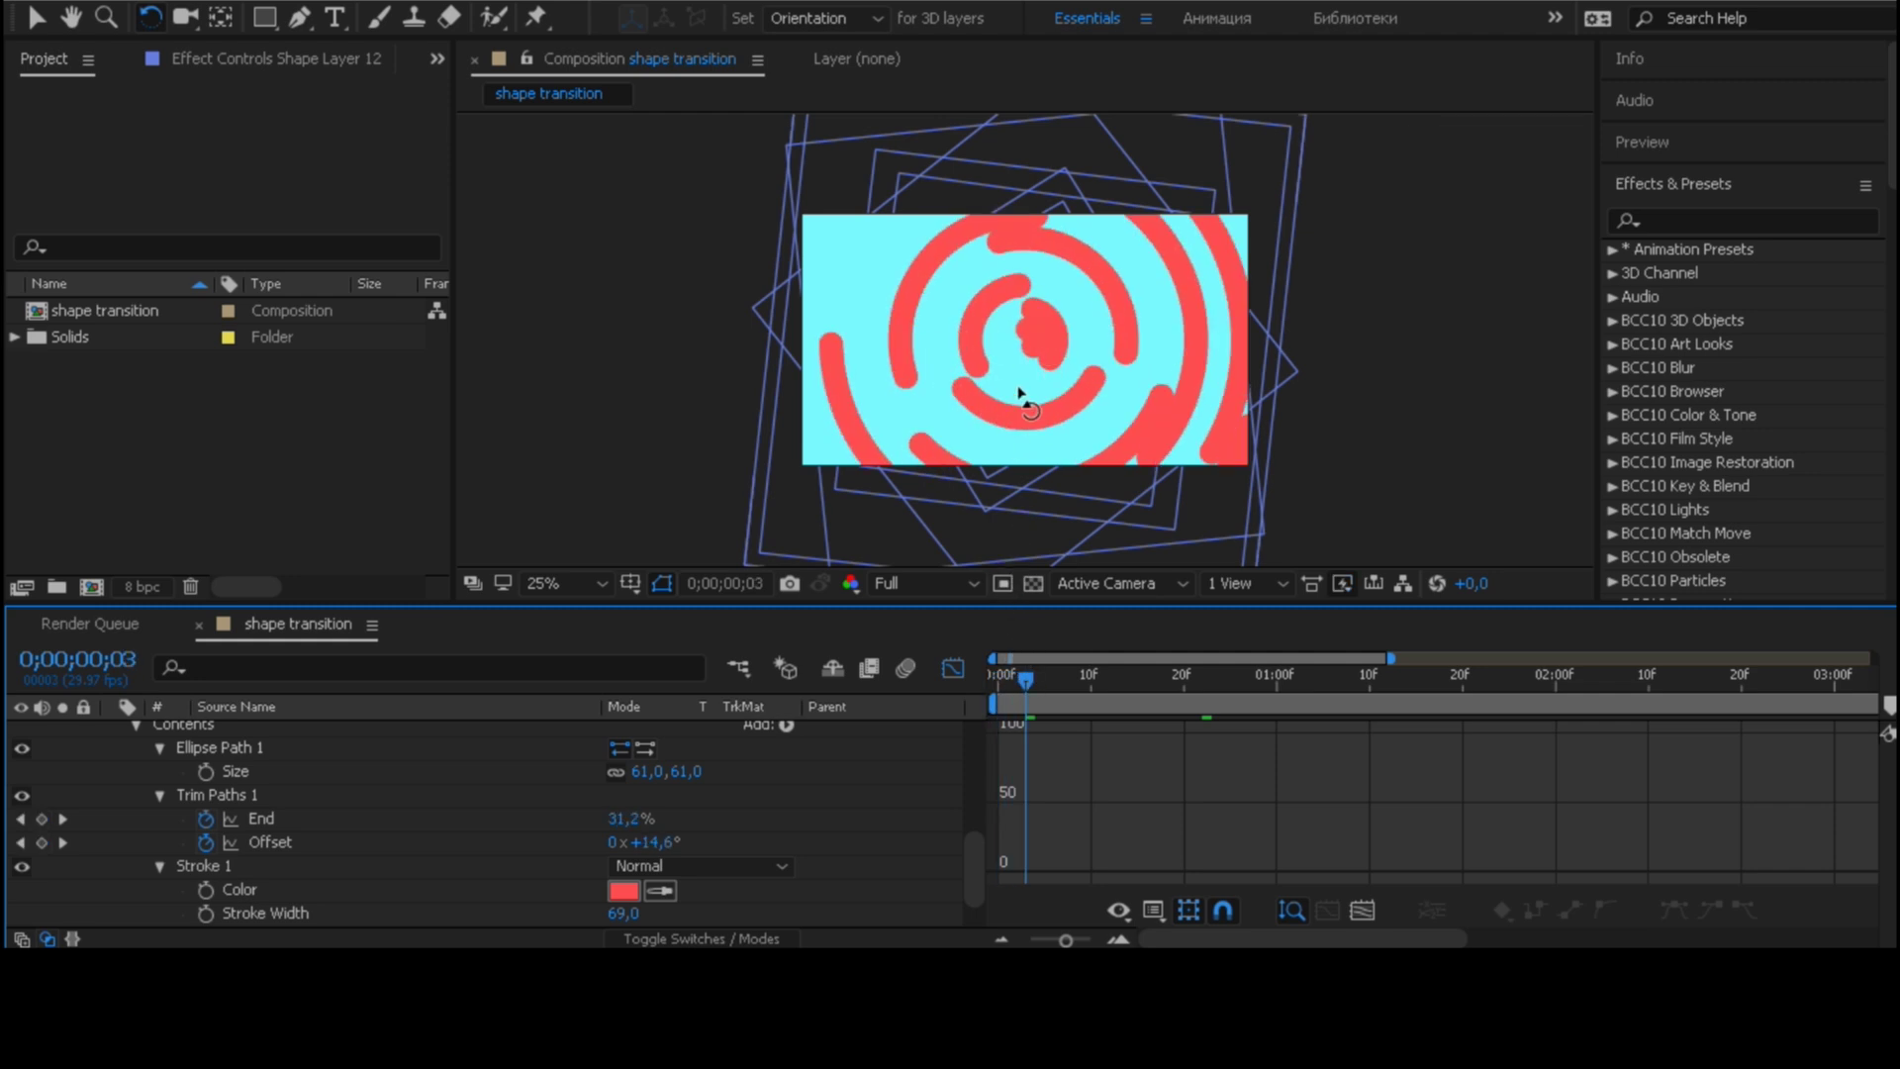
Switch the timeline from the Graph Editor to layer bars and collapse Shape Layer 12's properties
{"action": "left_click", "coordinate": [953, 668]}
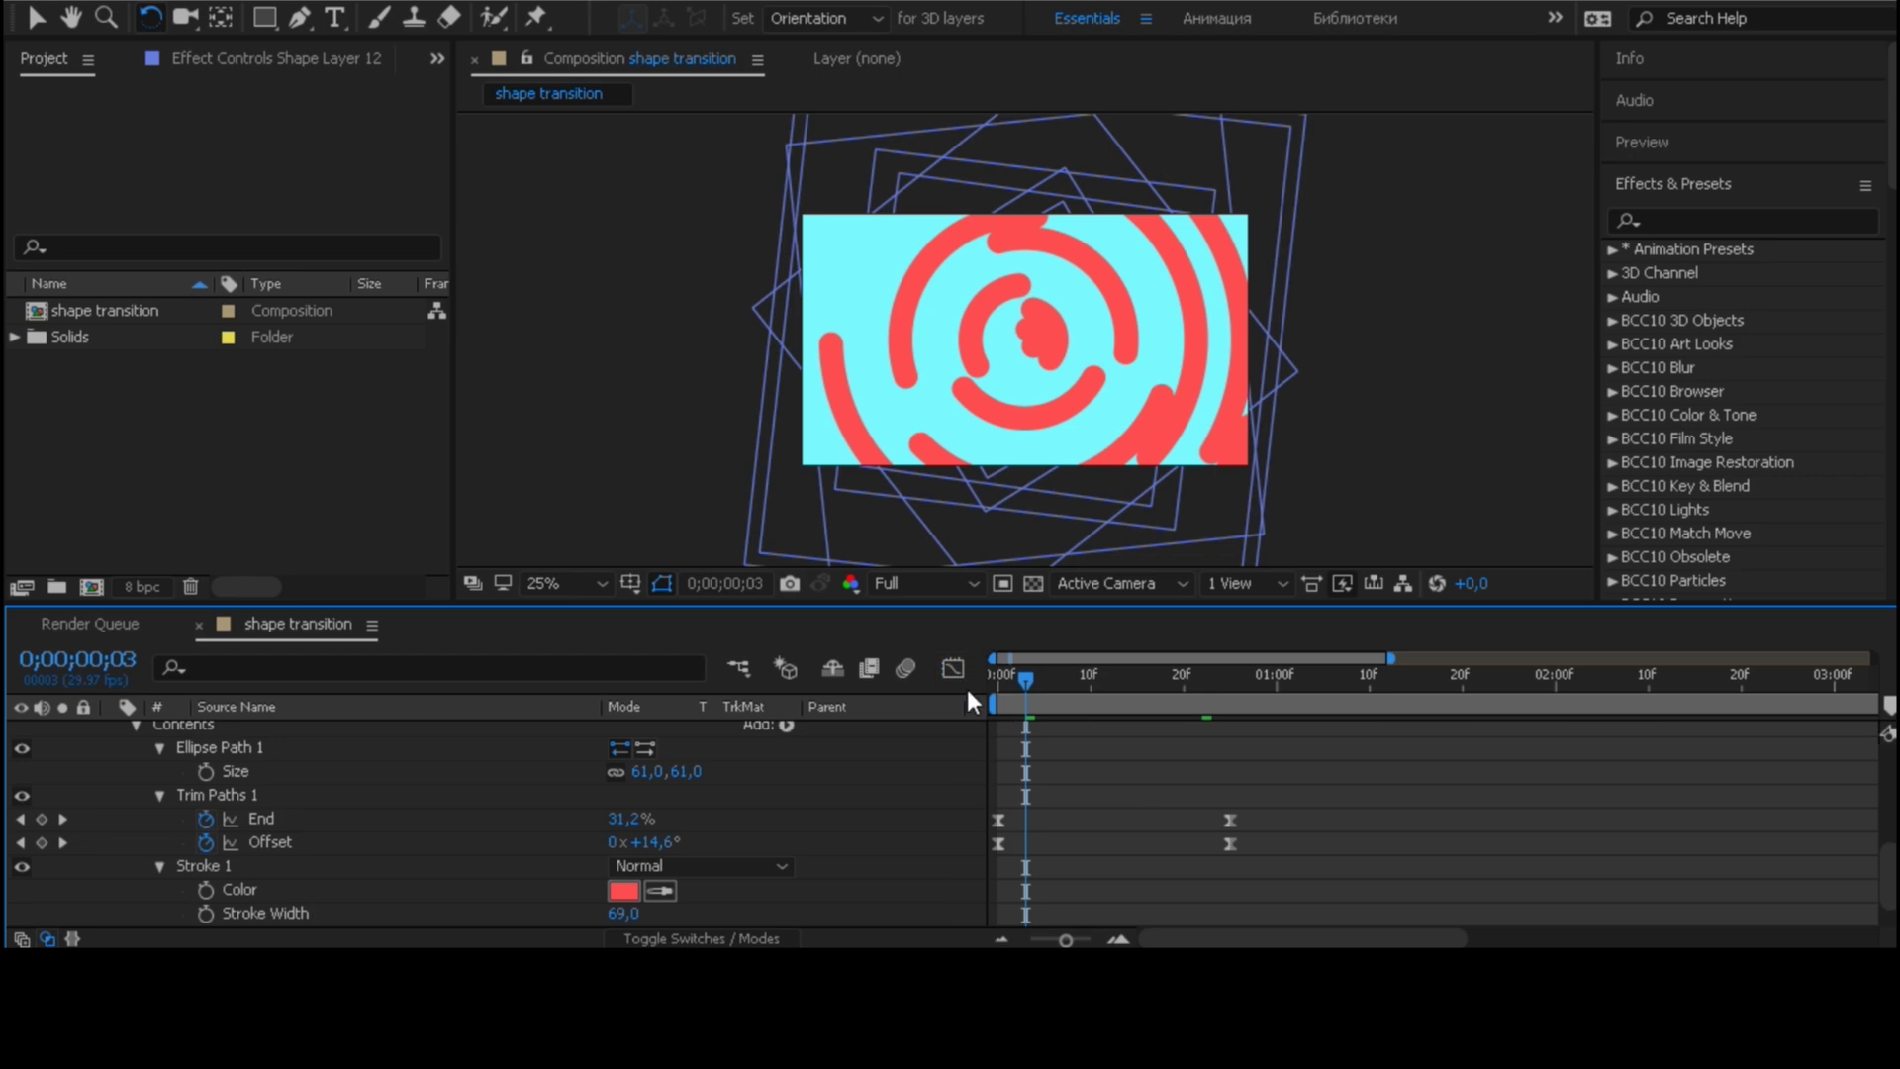
{"action": "scroll", "coordinate": [1019, 756], "scroll_direction": "up", "scroll_amount": 5}
{"action": "scroll", "coordinate": [1030, 873], "scroll_direction": "down", "scroll_amount": 5}
{"action": "scroll", "coordinate": [212, 797], "scroll_direction": "up", "scroll_amount": 2}
{"action": "left_click", "coordinate": [115, 773]}
{"action": "scroll", "coordinate": [1006, 818], "scroll_direction": "up", "scroll_amount": 5}
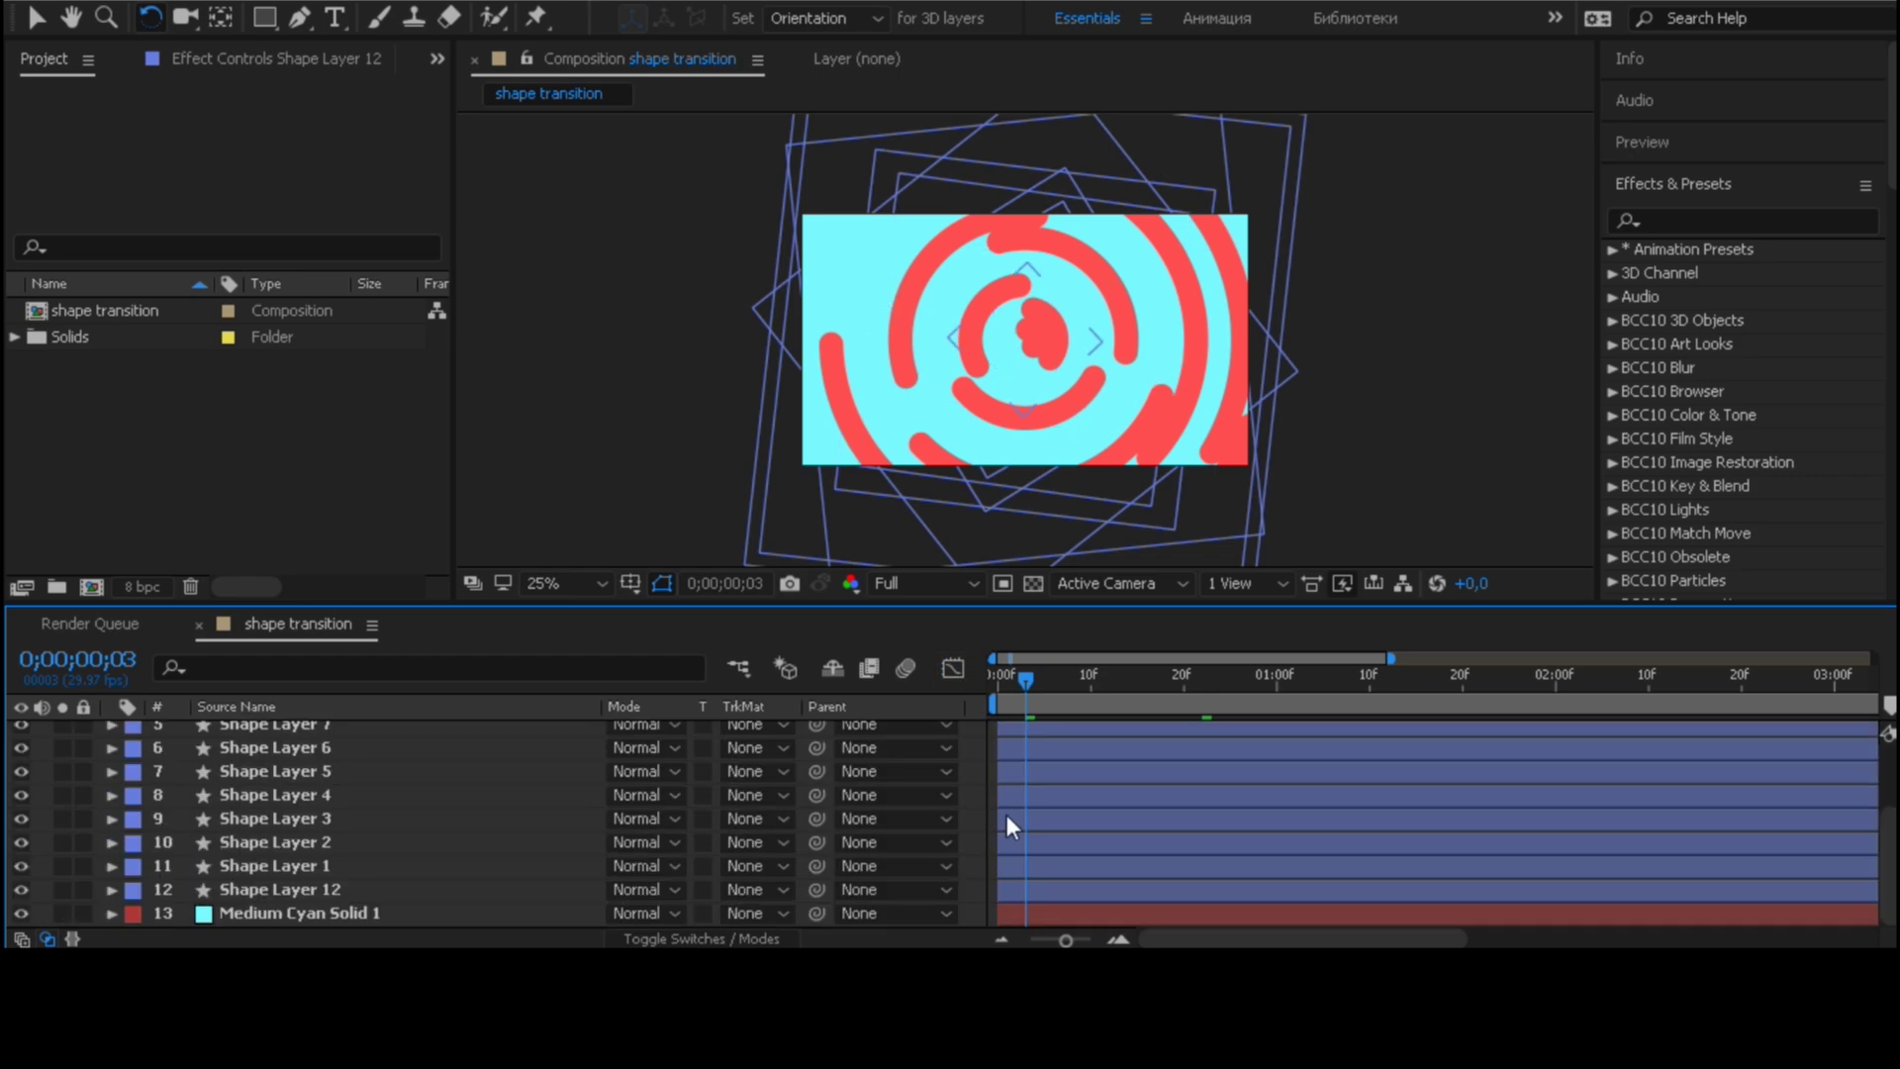
Stagger the shape layers' start times in two-frame increments from the composition start, with Shape Layer 11 beginning at about frame 14
{"action": "scroll", "coordinate": [1025, 733], "scroll_direction": "down", "scroll_amount": 2}
{"action": "left_click_drag", "start_coordinate": [1051, 688], "coordinate": [998, 683]}
{"action": "key", "text": "Page_Down"}
{"action": "key", "text": "Page_Down"}
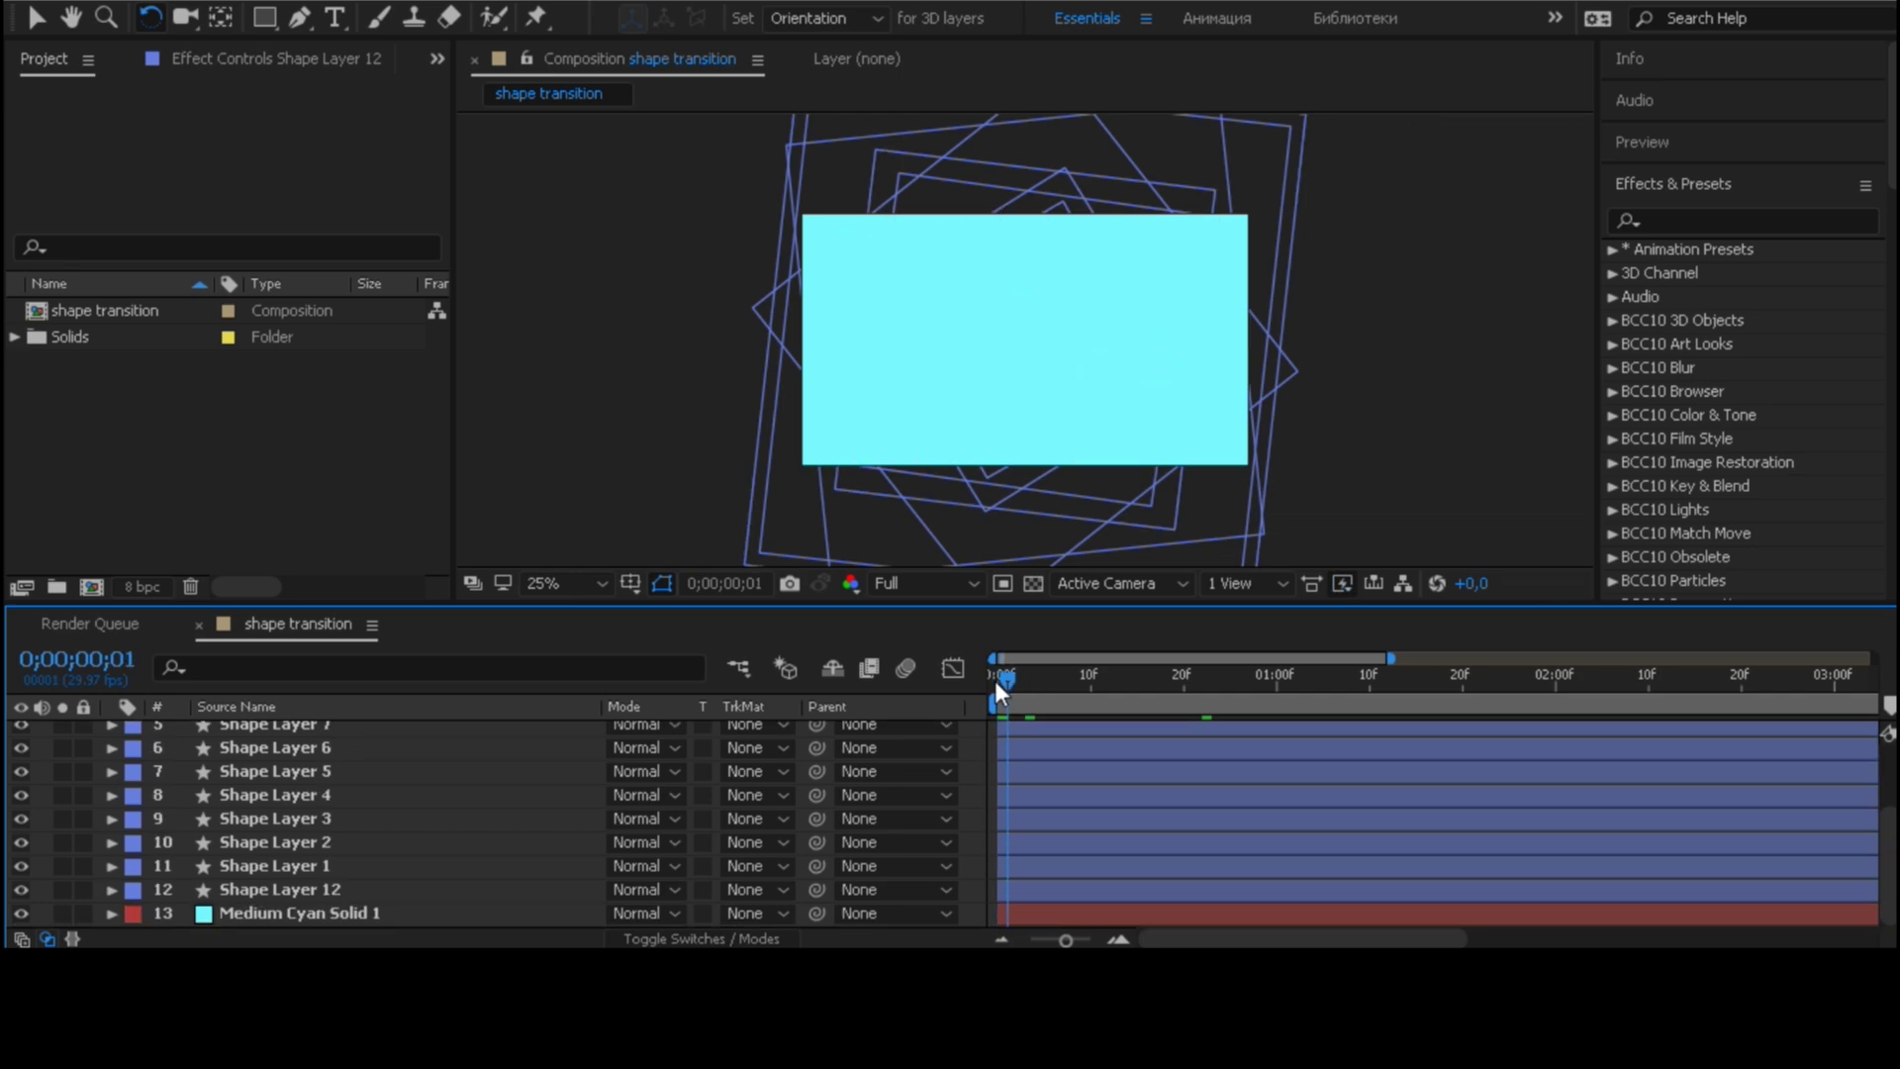
{"action": "left_click_drag", "start_coordinate": [1022, 869], "coordinate": [1164, 766]}
{"action": "left_click", "coordinate": [1037, 837]}
{"action": "left_click_drag", "start_coordinate": [1051, 747], "coordinate": [1162, 748]}
{"action": "scroll", "coordinate": [1223, 816], "scroll_direction": "up", "scroll_amount": 3}
{"action": "left_click_drag", "start_coordinate": [1100, 823], "coordinate": [1188, 771]}
{"action": "left_click_drag", "start_coordinate": [1023, 750], "coordinate": [1188, 730]}
{"action": "scroll", "coordinate": [1156, 841], "scroll_direction": "down", "scroll_amount": 3}
{"action": "scroll", "coordinate": [1156, 841], "scroll_direction": "up", "scroll_amount": 3}
End the work area at about 0;00;01;20, preview the animation at Fit up to 100% magnification, and stop on frame 21
{"action": "left_click_drag", "start_coordinate": [1267, 681], "coordinate": [1468, 692]}
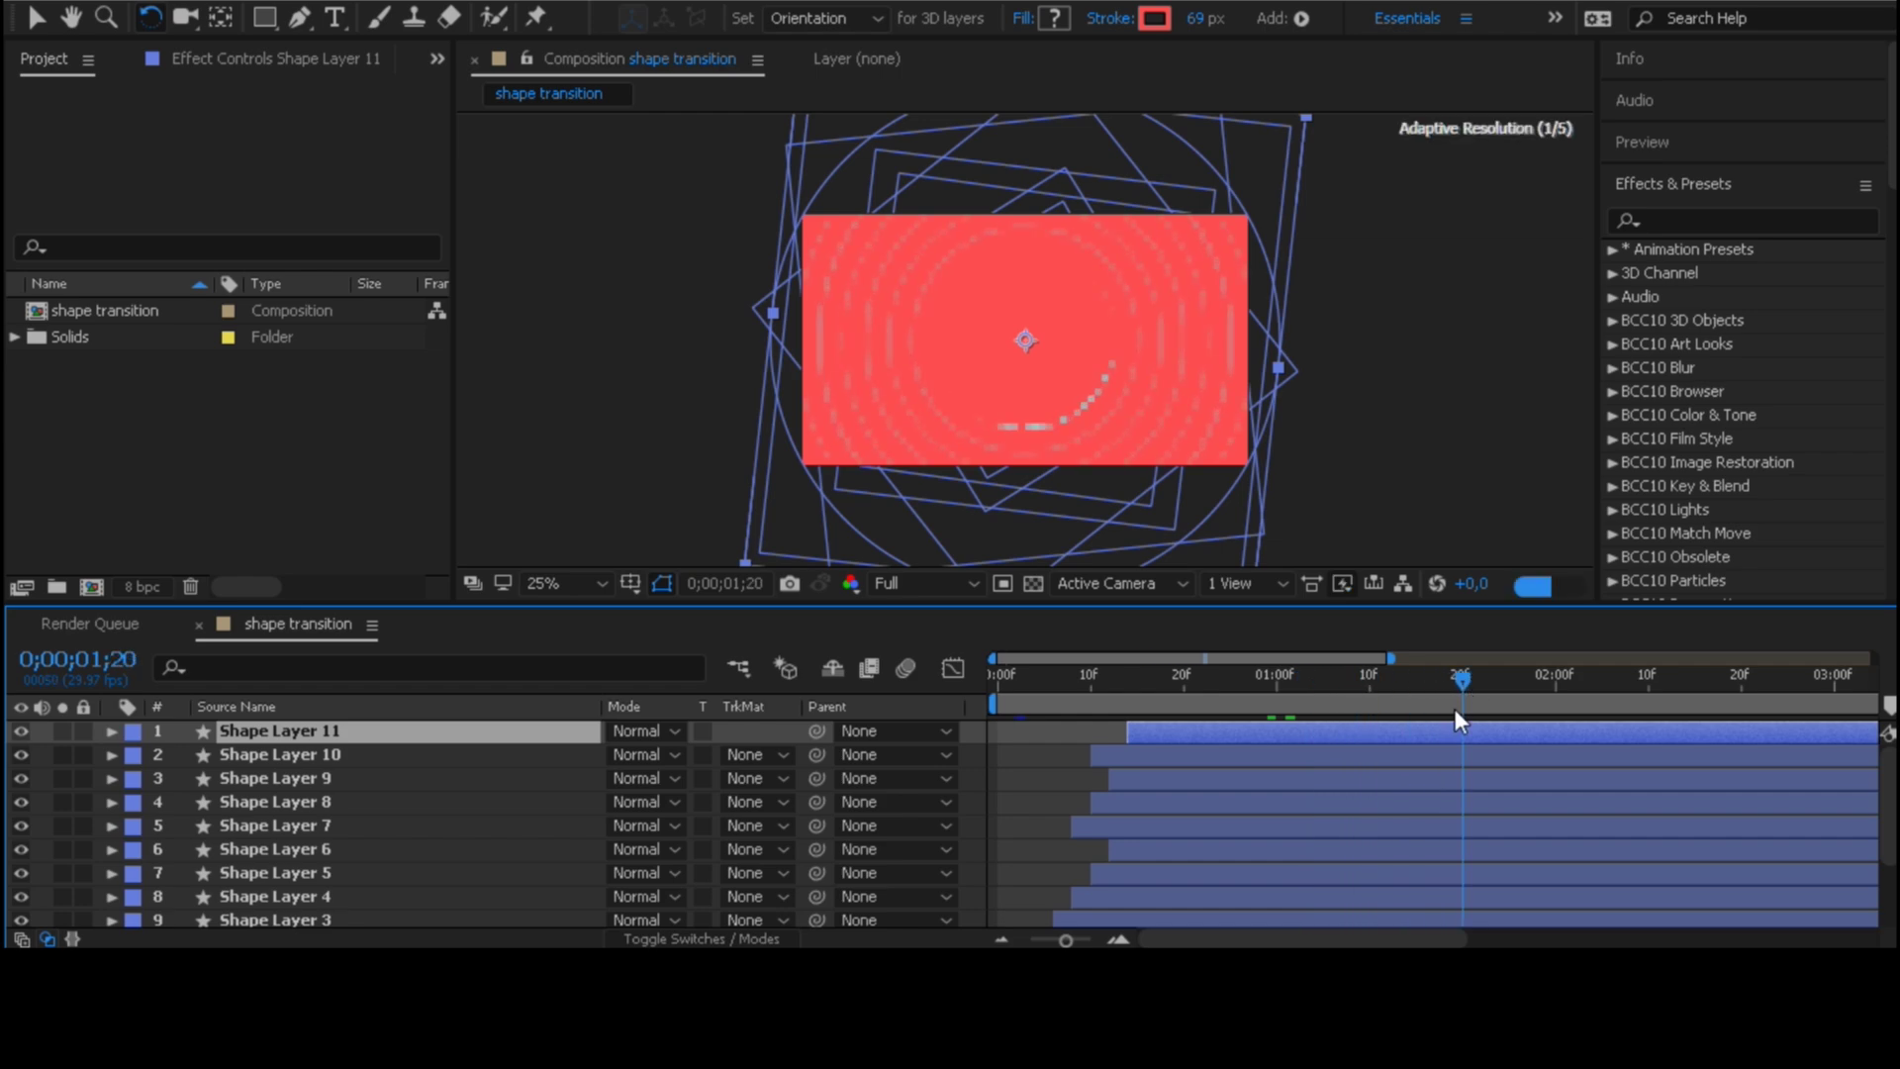
{"action": "key", "text": "n"}
{"action": "key", "text": "space"}
{"action": "left_click", "coordinate": [585, 586]}
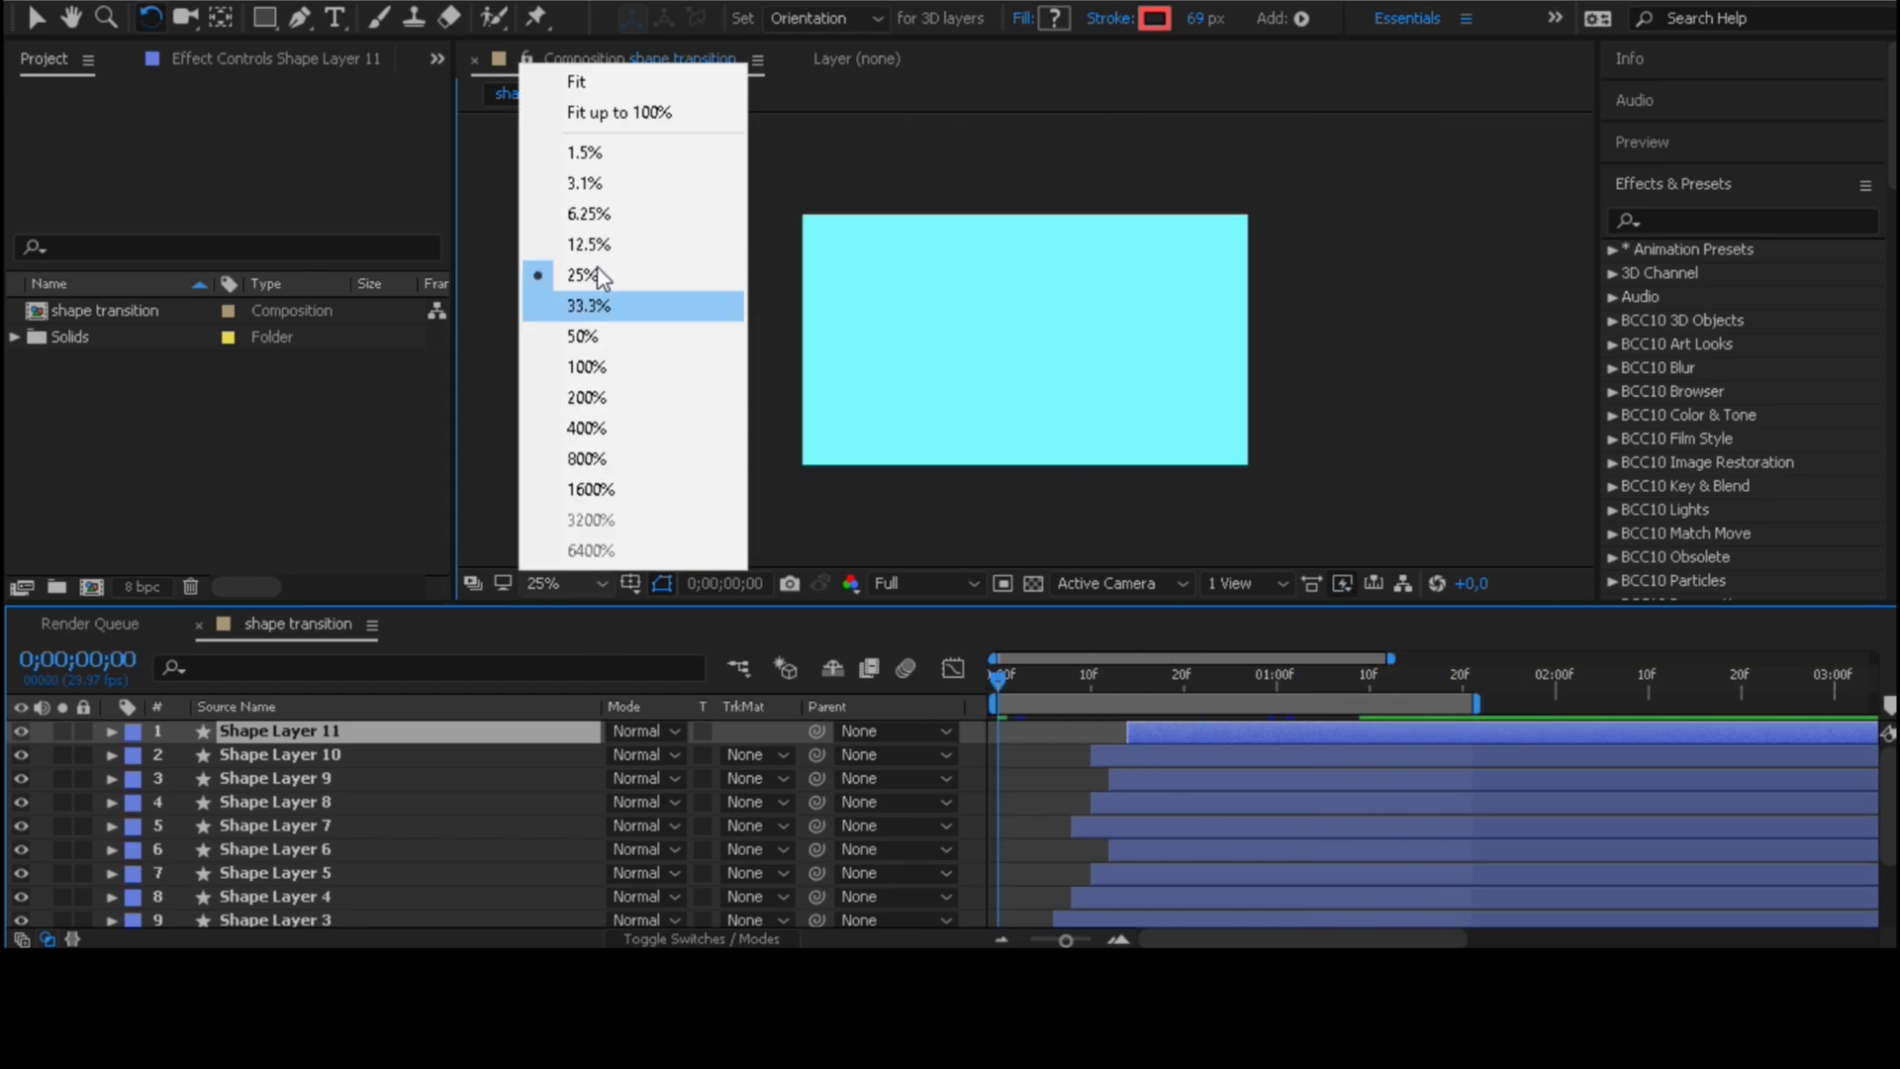
{"action": "left_click", "coordinate": [625, 110]}
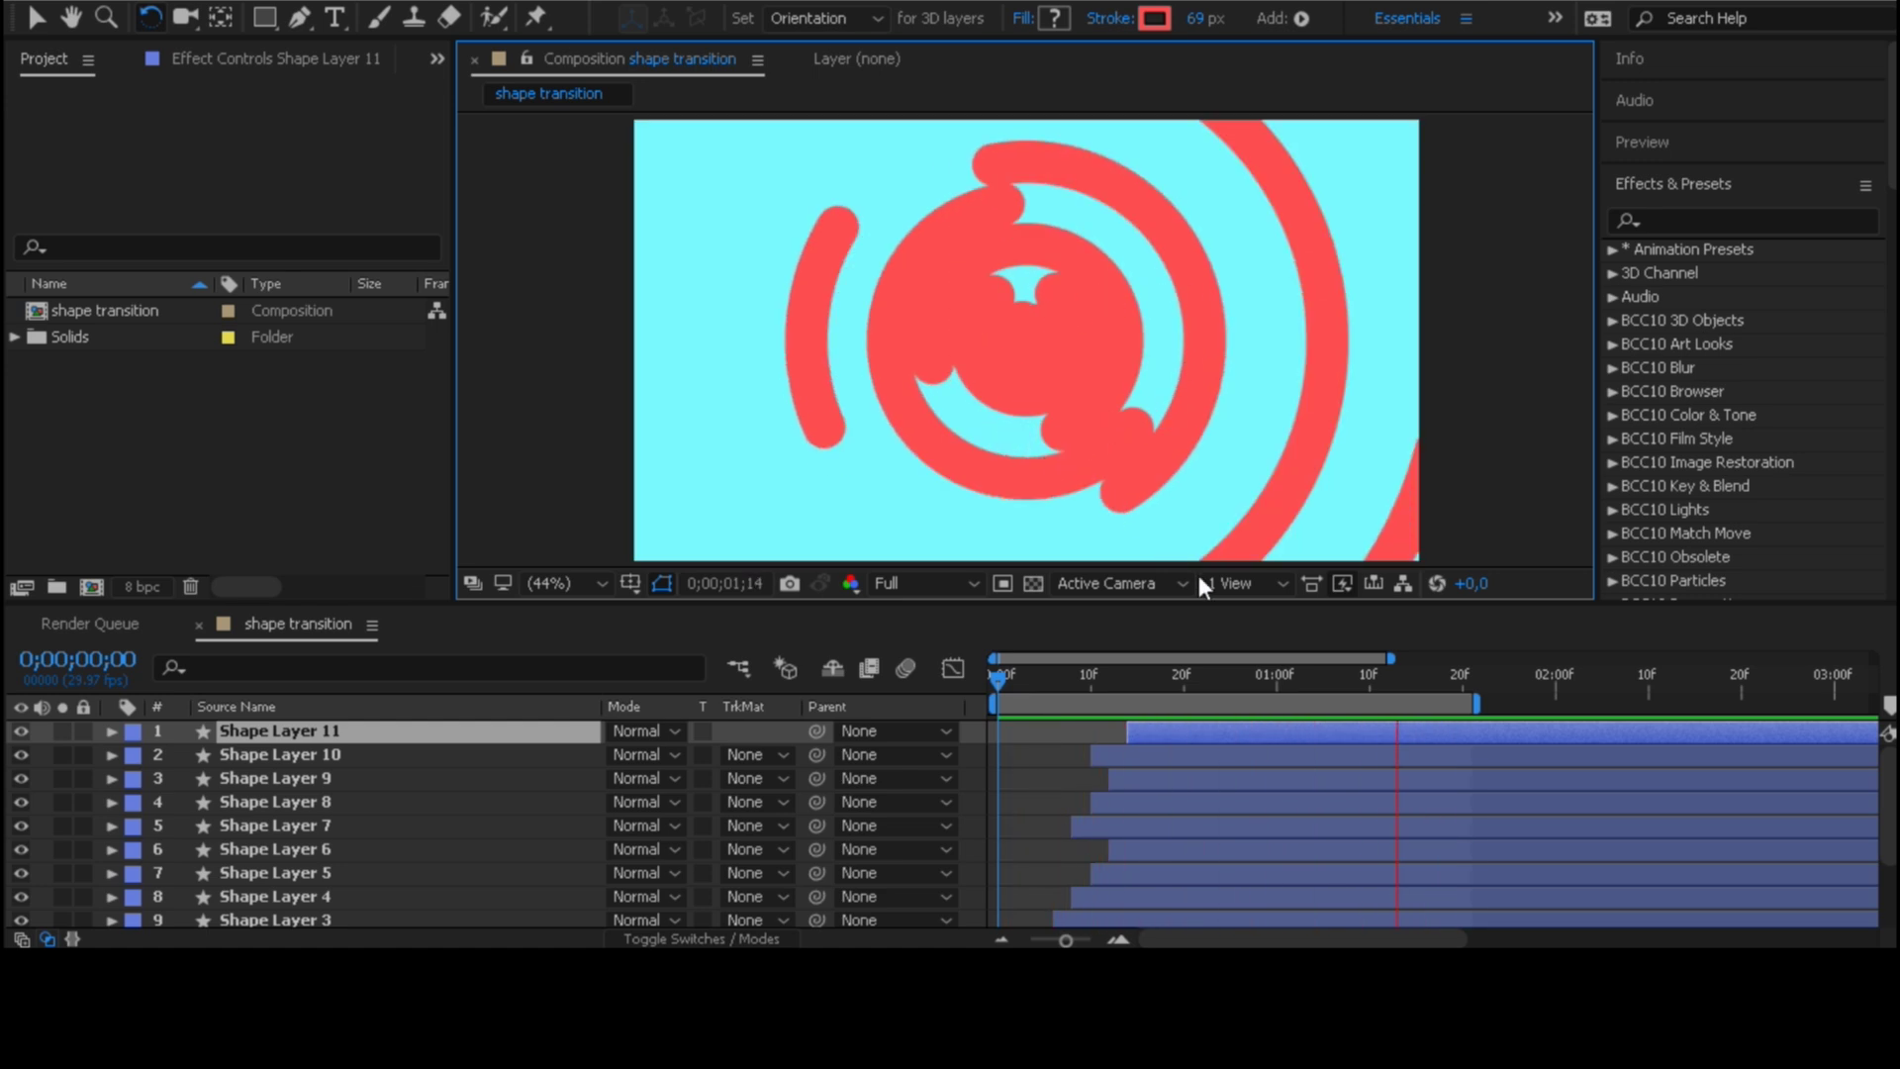
{"action": "left_click", "coordinate": [1190, 679]}
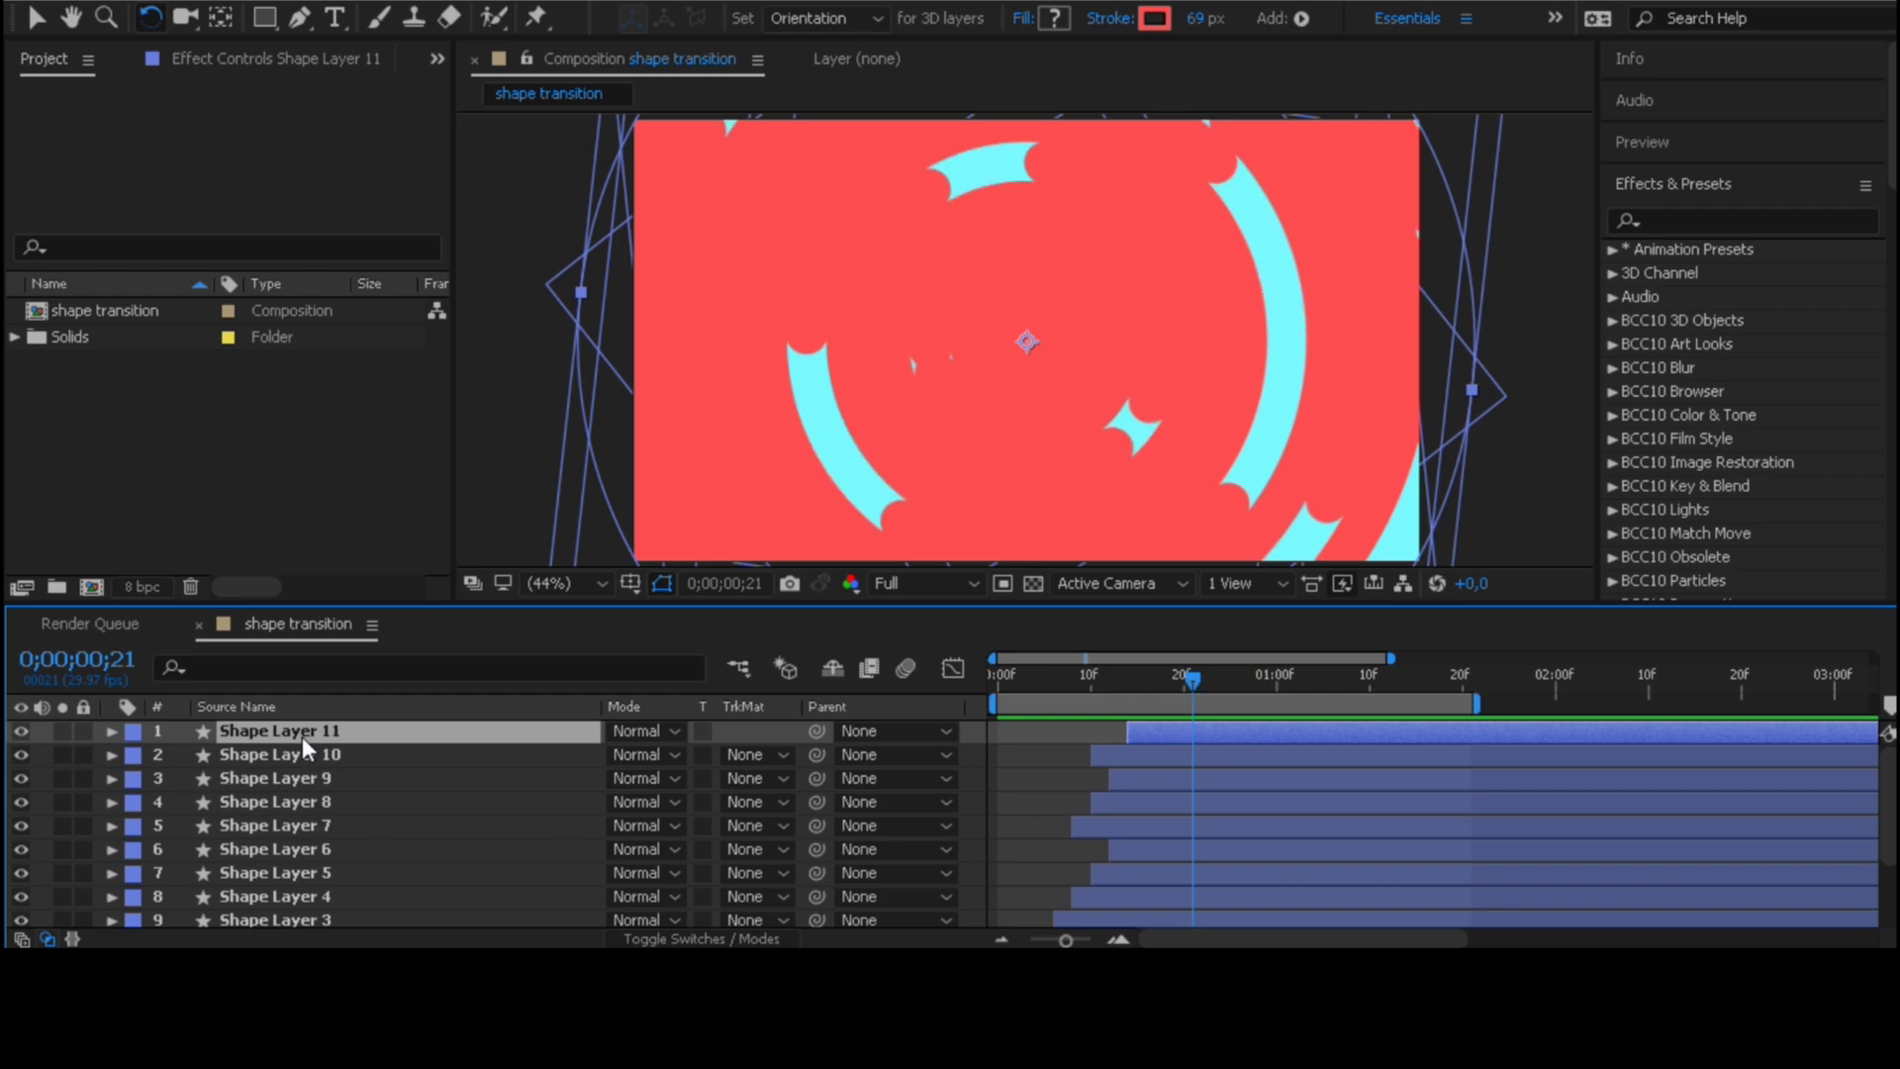
Pre-compose all twelve shape layers together, moving all attributes into the new composition and leaving the cyan solid out
{"action": "scroll", "coordinate": [324, 870], "scroll_direction": "down", "scroll_amount": 2}
{"action": "left_click", "coordinate": [295, 883], "text": "shift"}
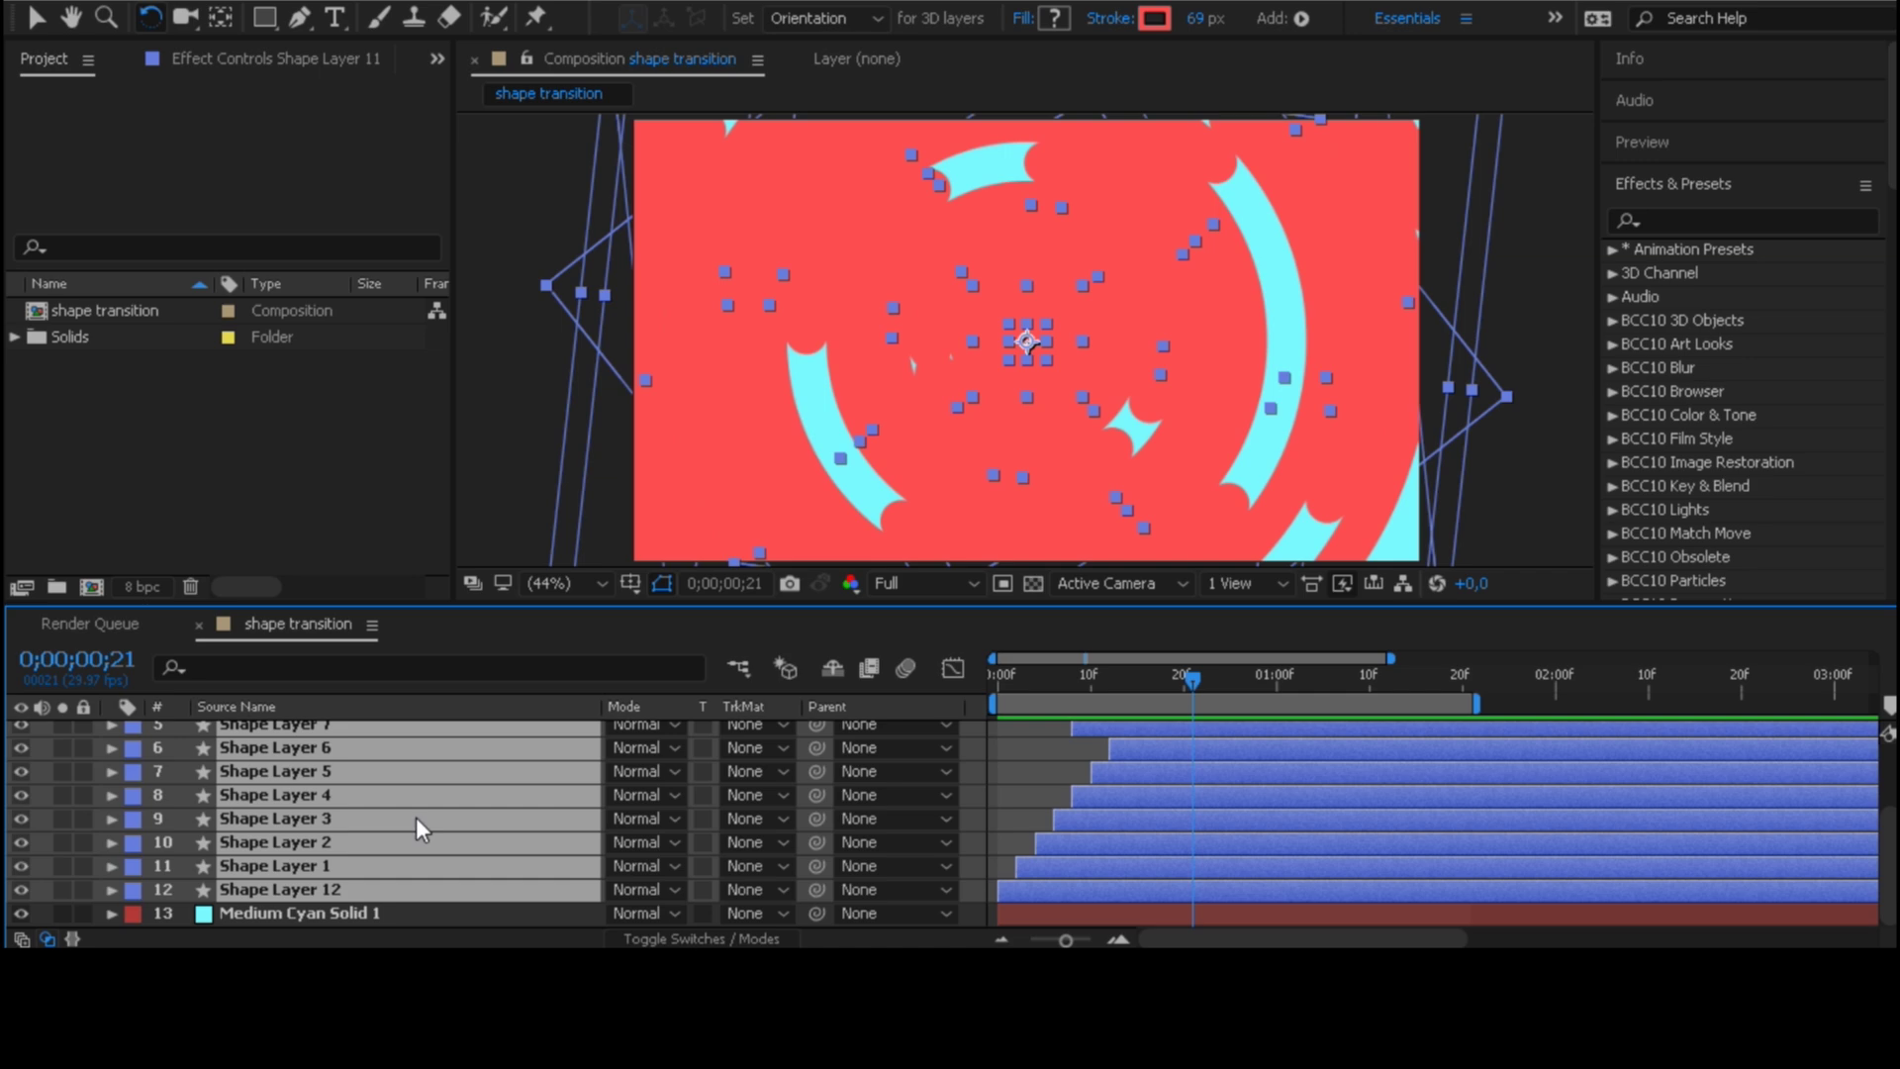
{"action": "key", "text": "ctrl+shift+c"}
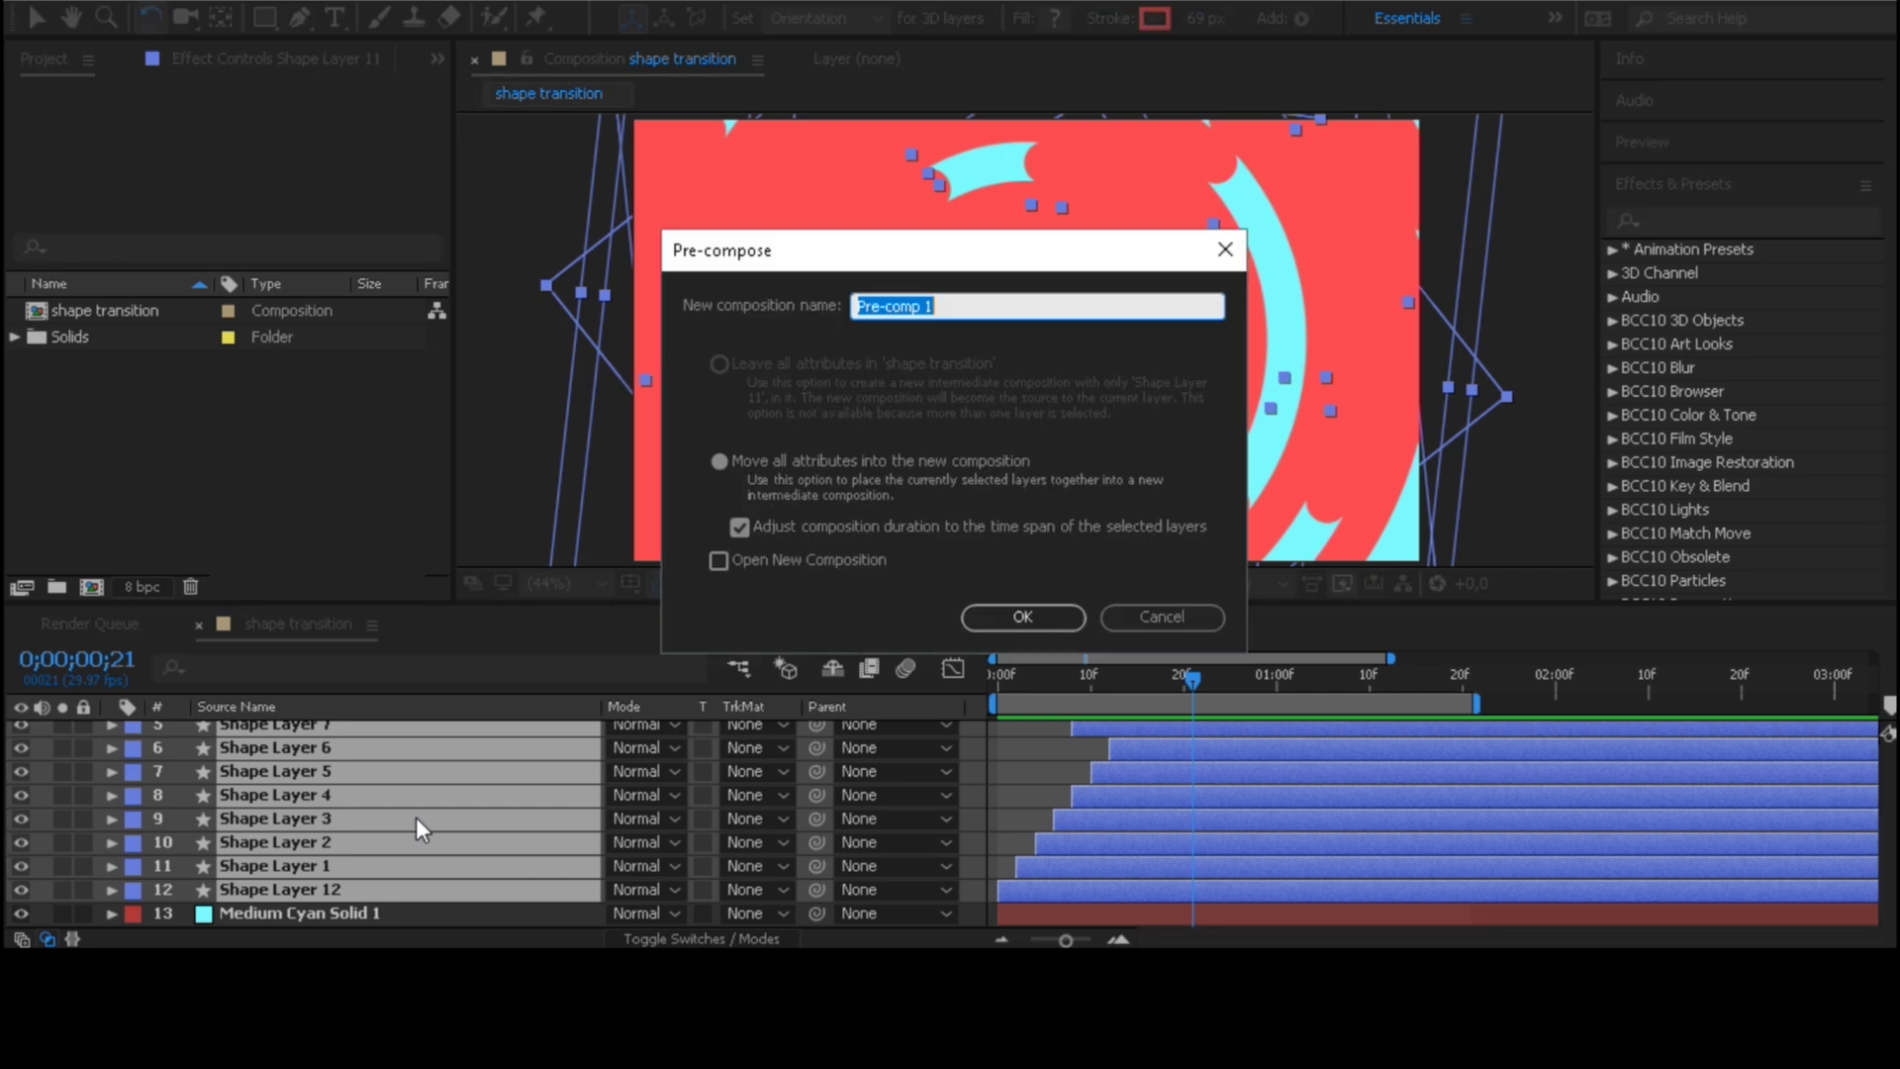
{"action": "left_click", "coordinate": [1032, 616]}
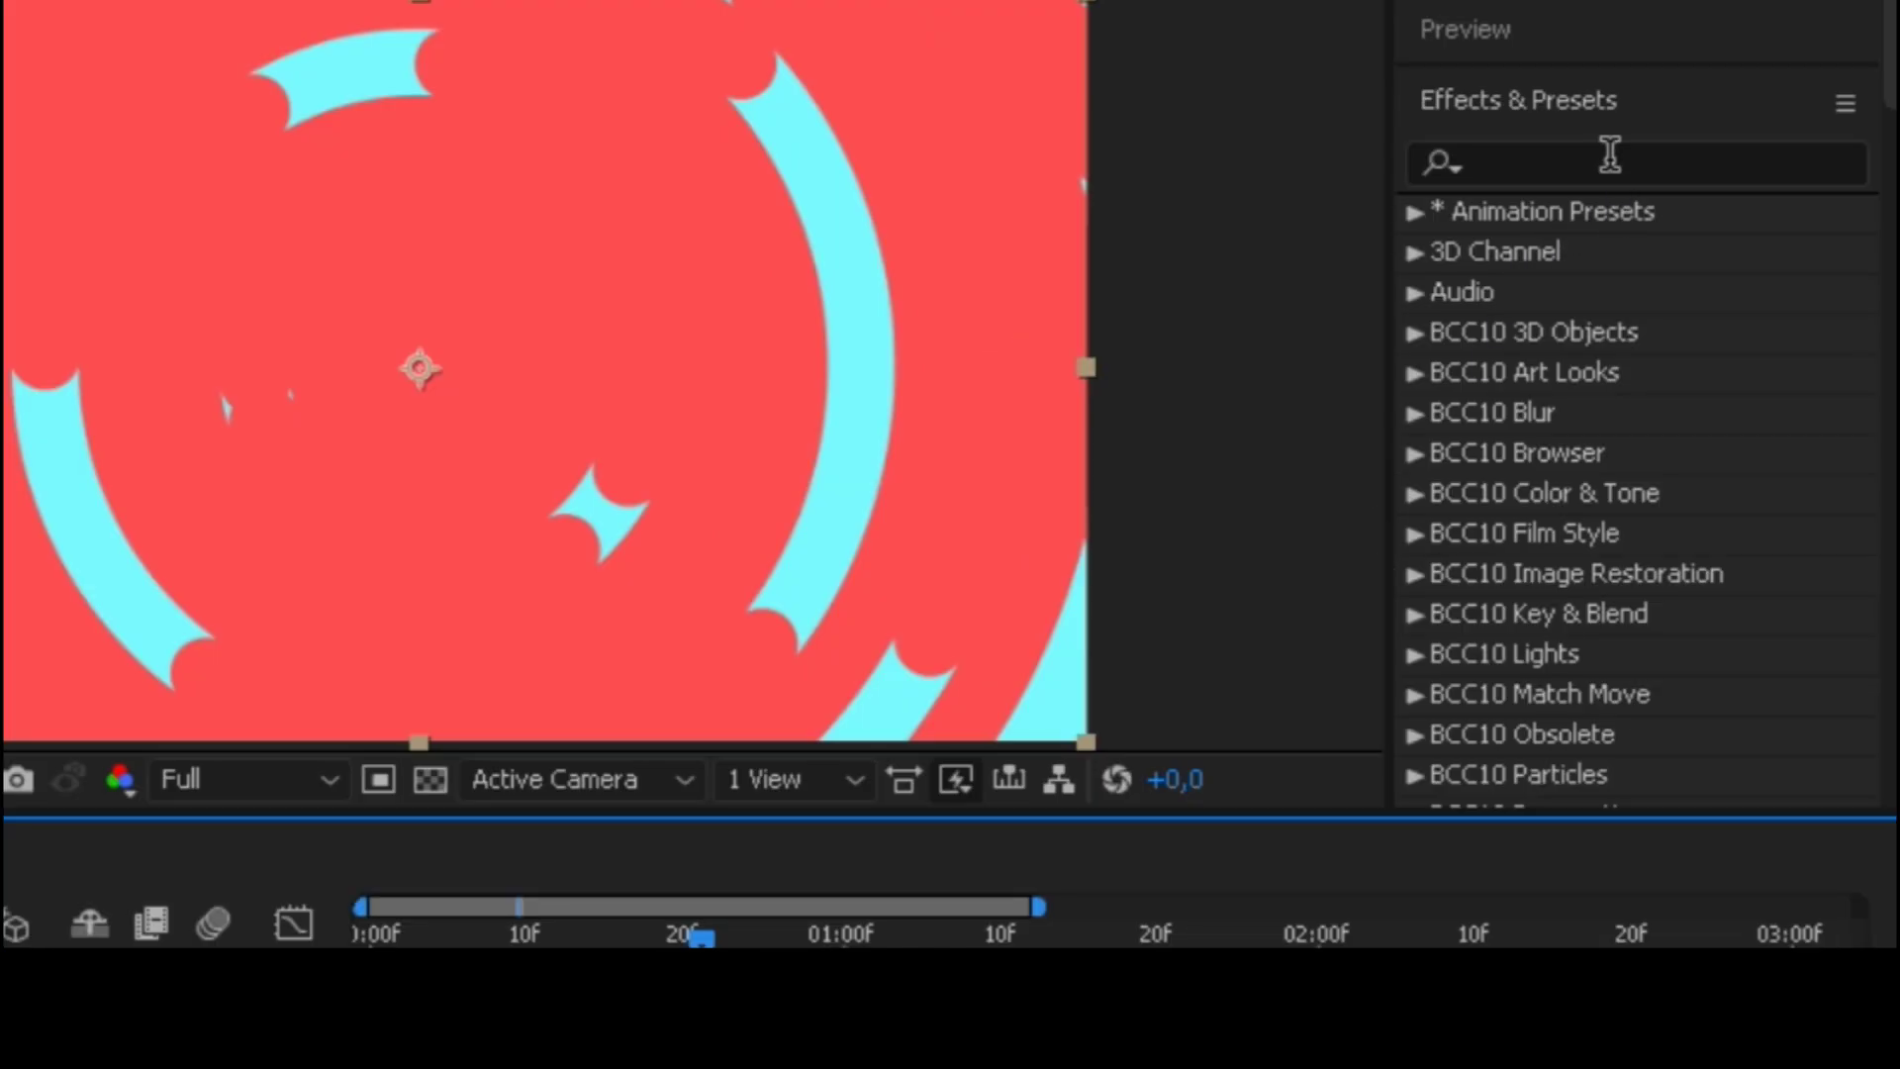
Find the Sapphire Lighting effect S_DropShadow and apply it to the pre-composed rings layer
{"action": "left_click", "coordinate": [1610, 153]}
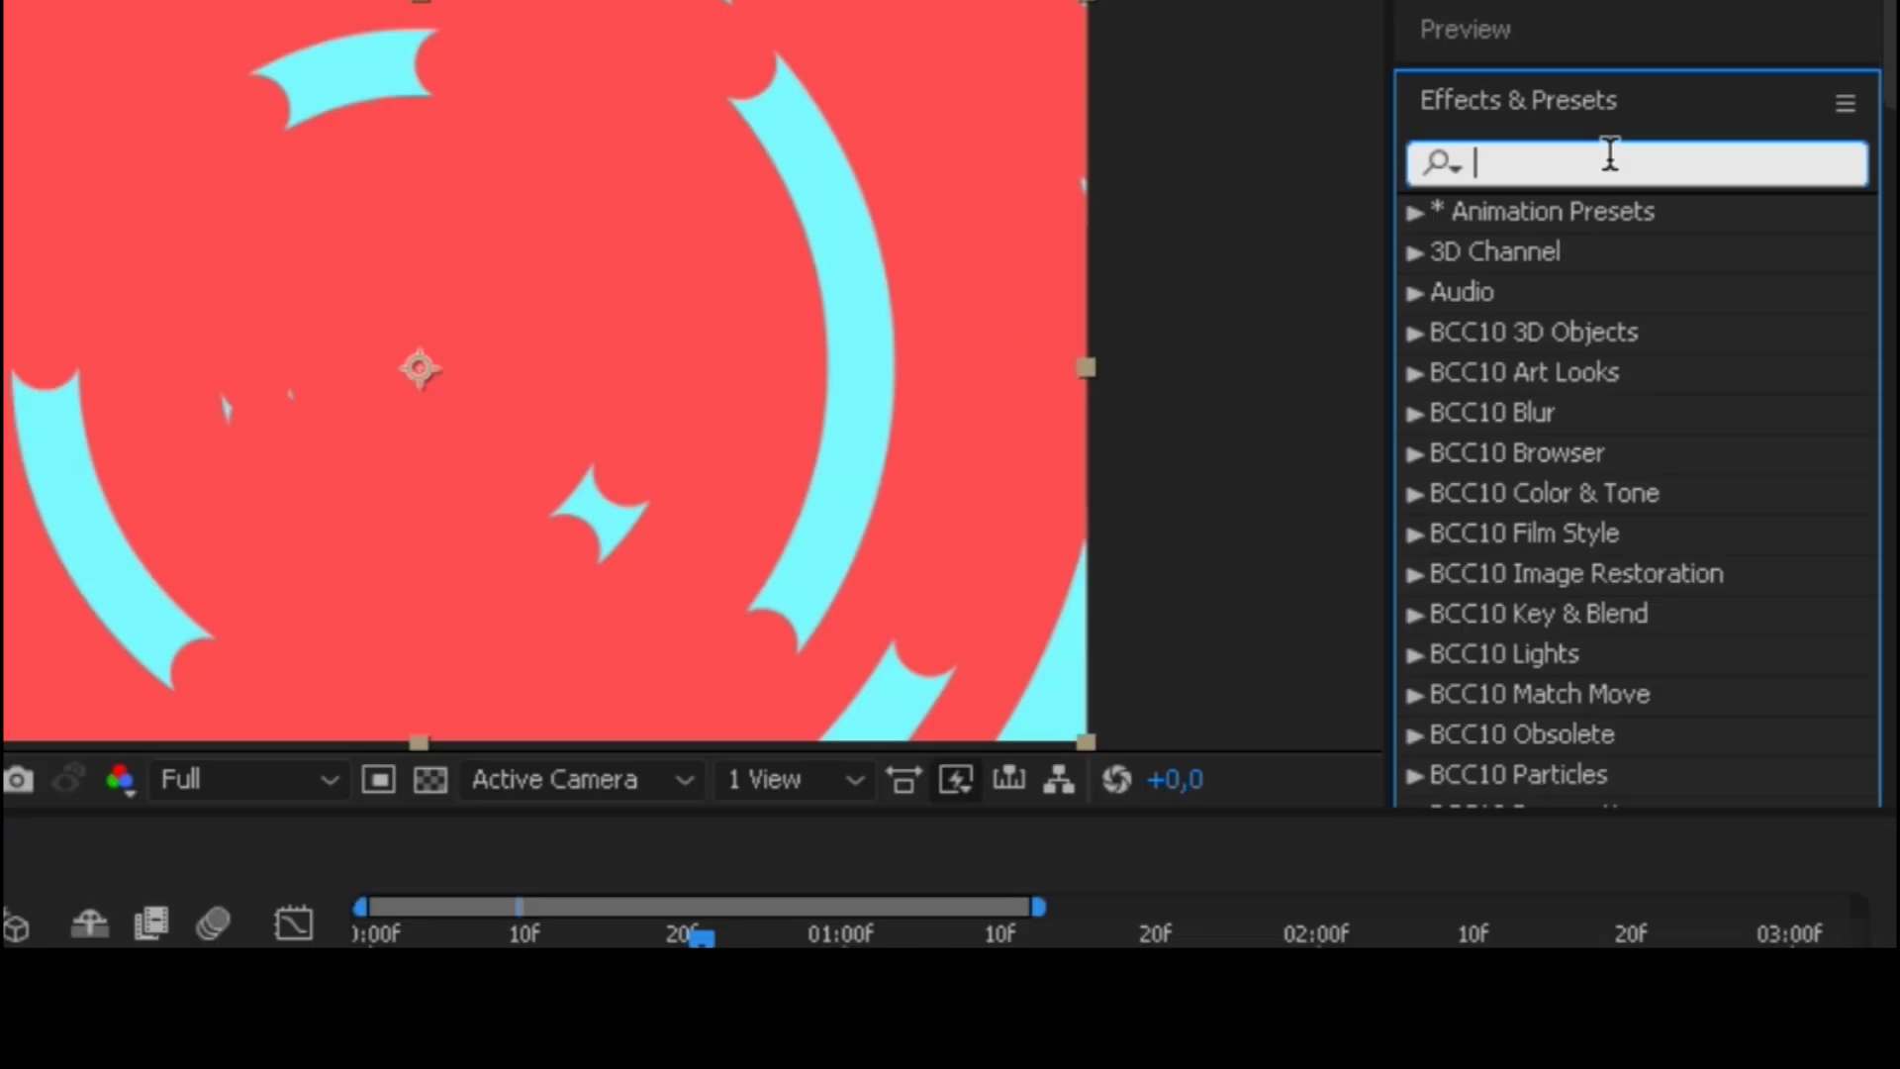
{"action": "type", "text": "S_dro"}
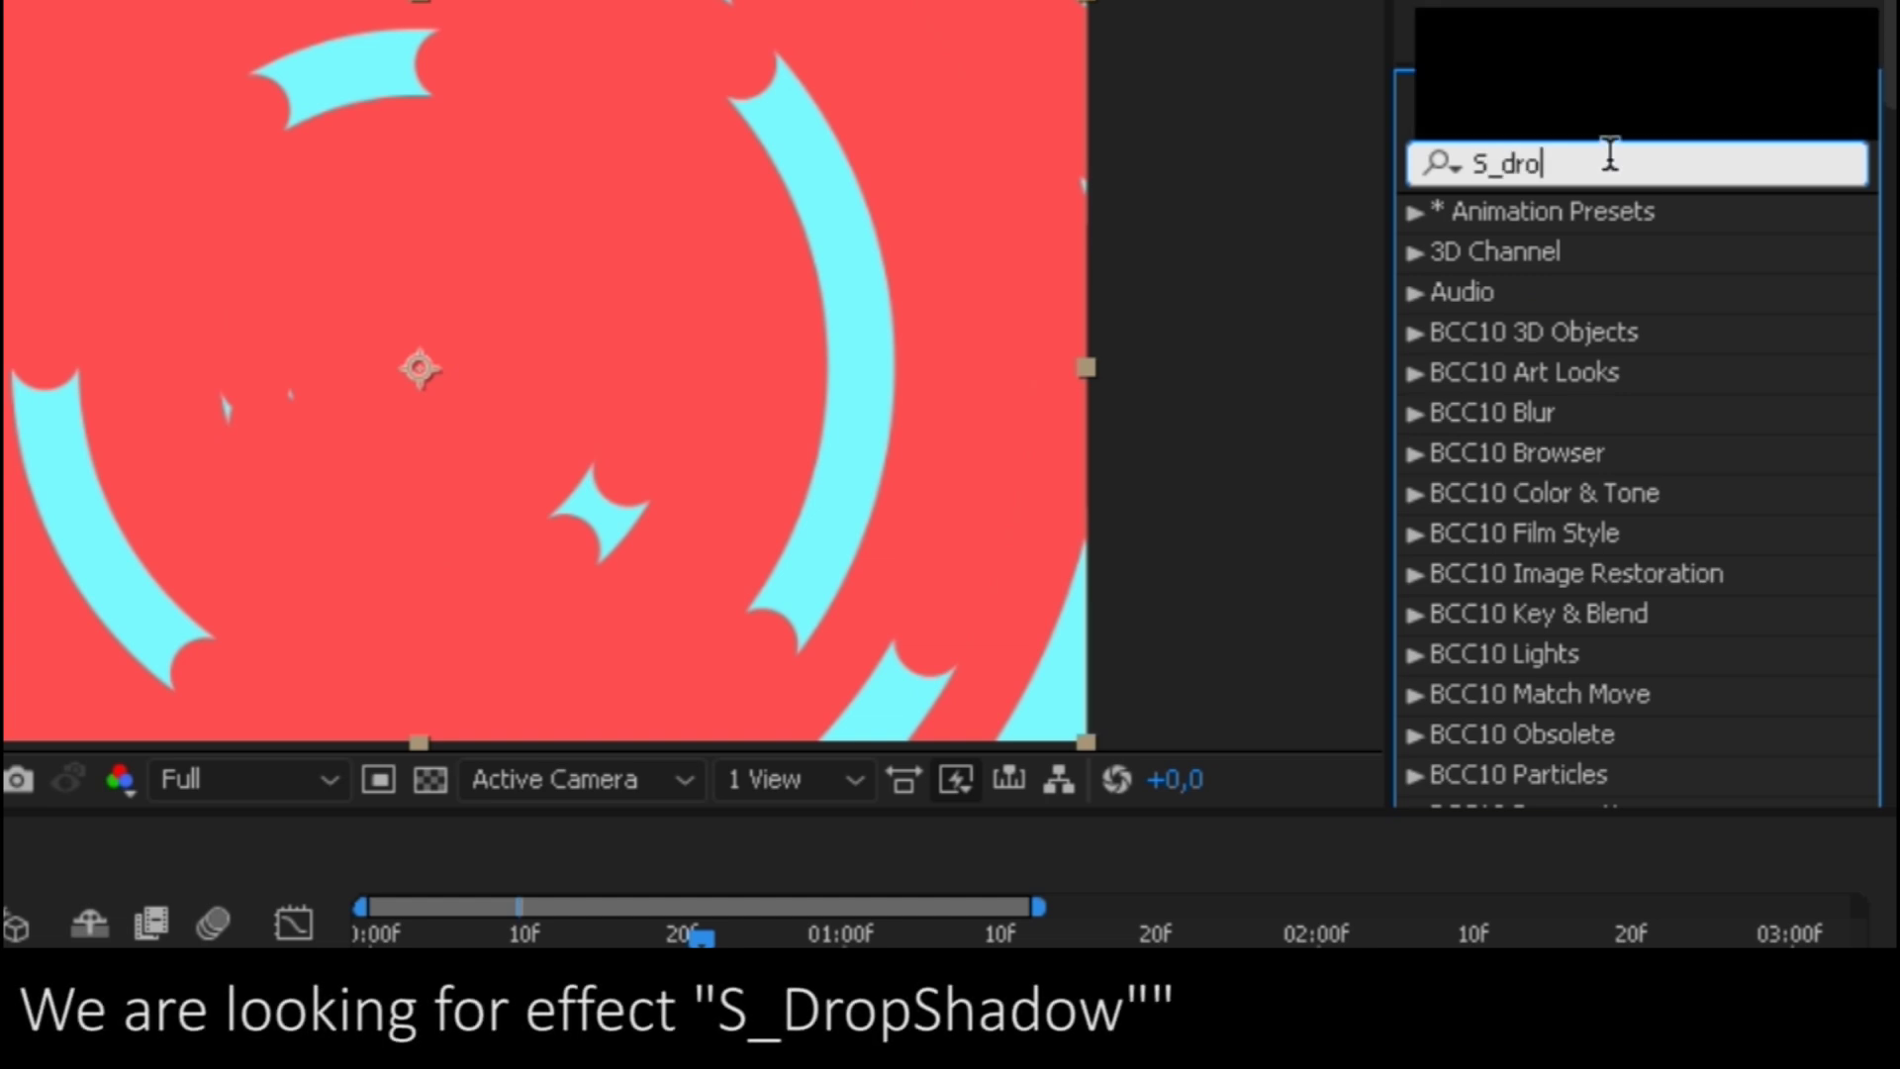
{"action": "left_click", "coordinate": [1608, 253]}
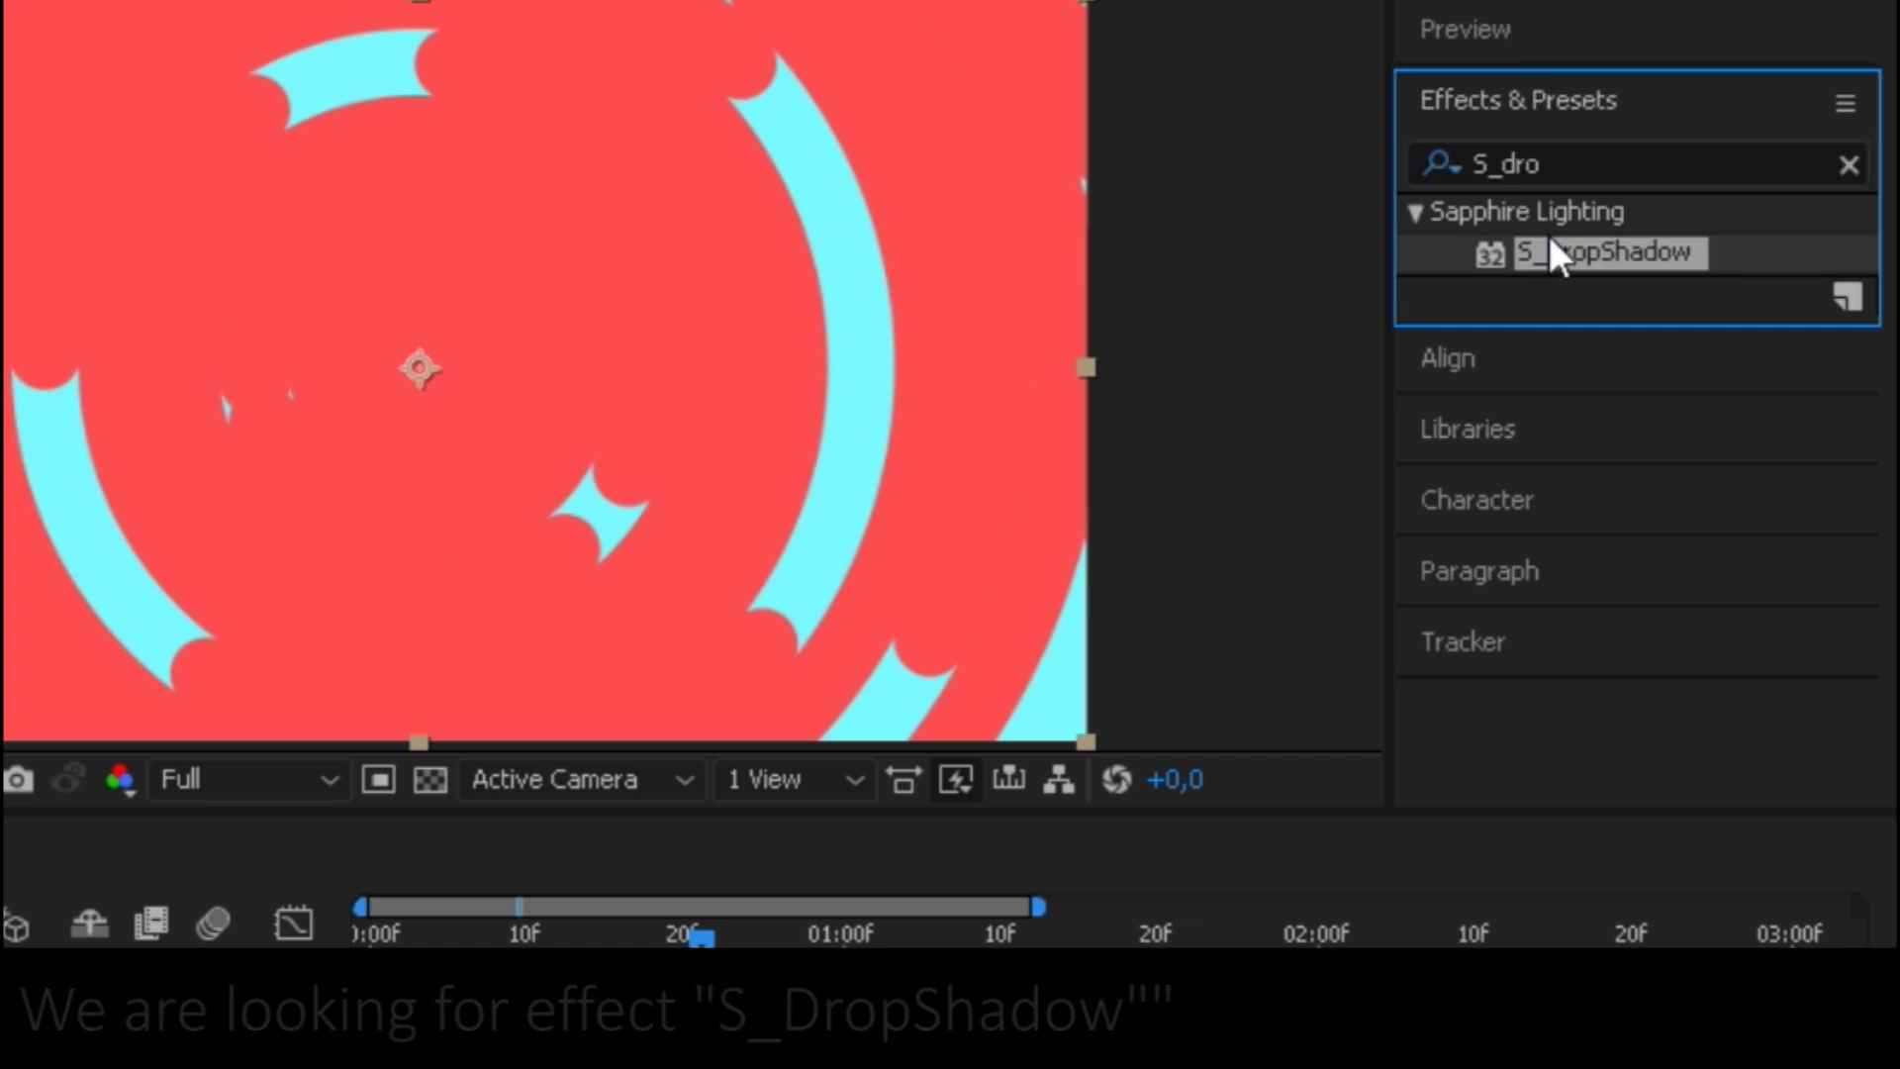
{"action": "left_click_drag", "start_coordinate": [1571, 252], "coordinate": [499, 1040]}
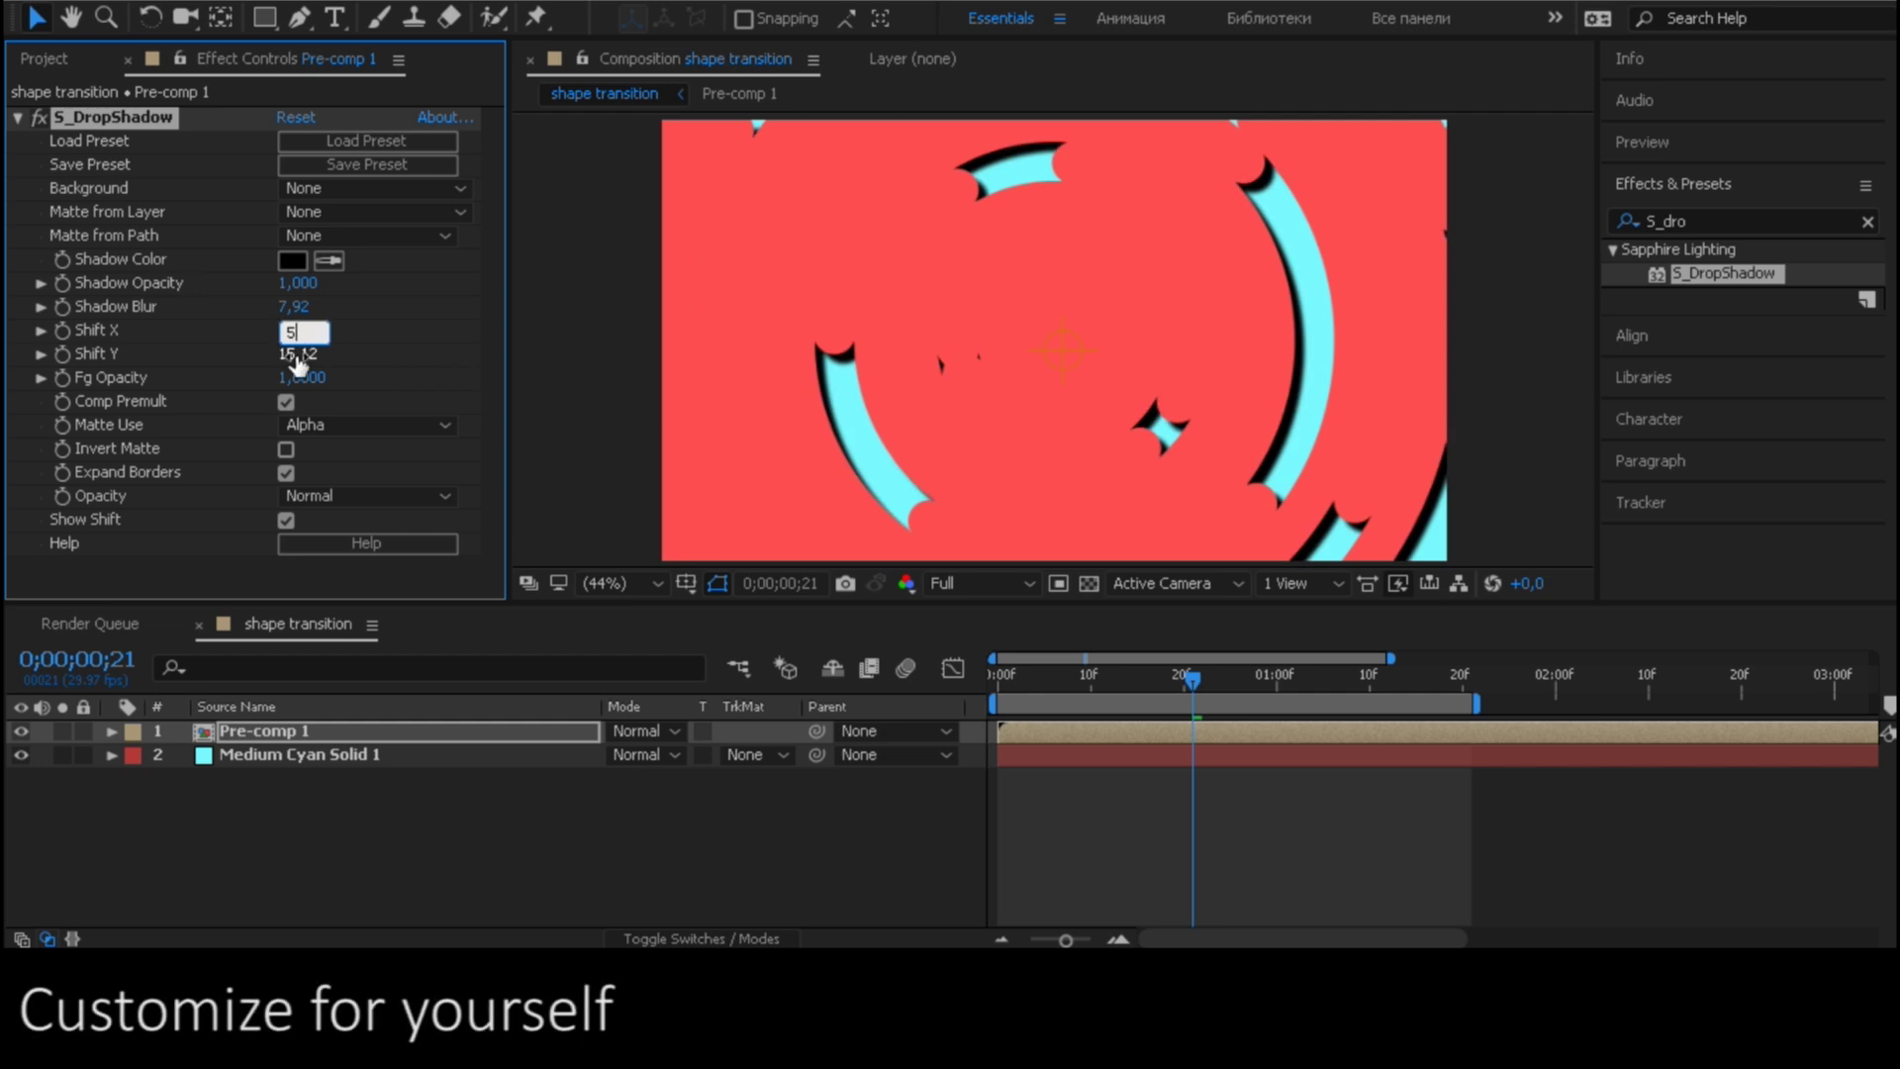
Set the S_DropShadow values to Shadow Opacity 0.4, Shadow Blur 3, Shift X 5 and Shift Y 5
{"action": "key", "text": "Return"}
{"action": "left_click_drag", "start_coordinate": [297, 306], "coordinate": [236, 323]}
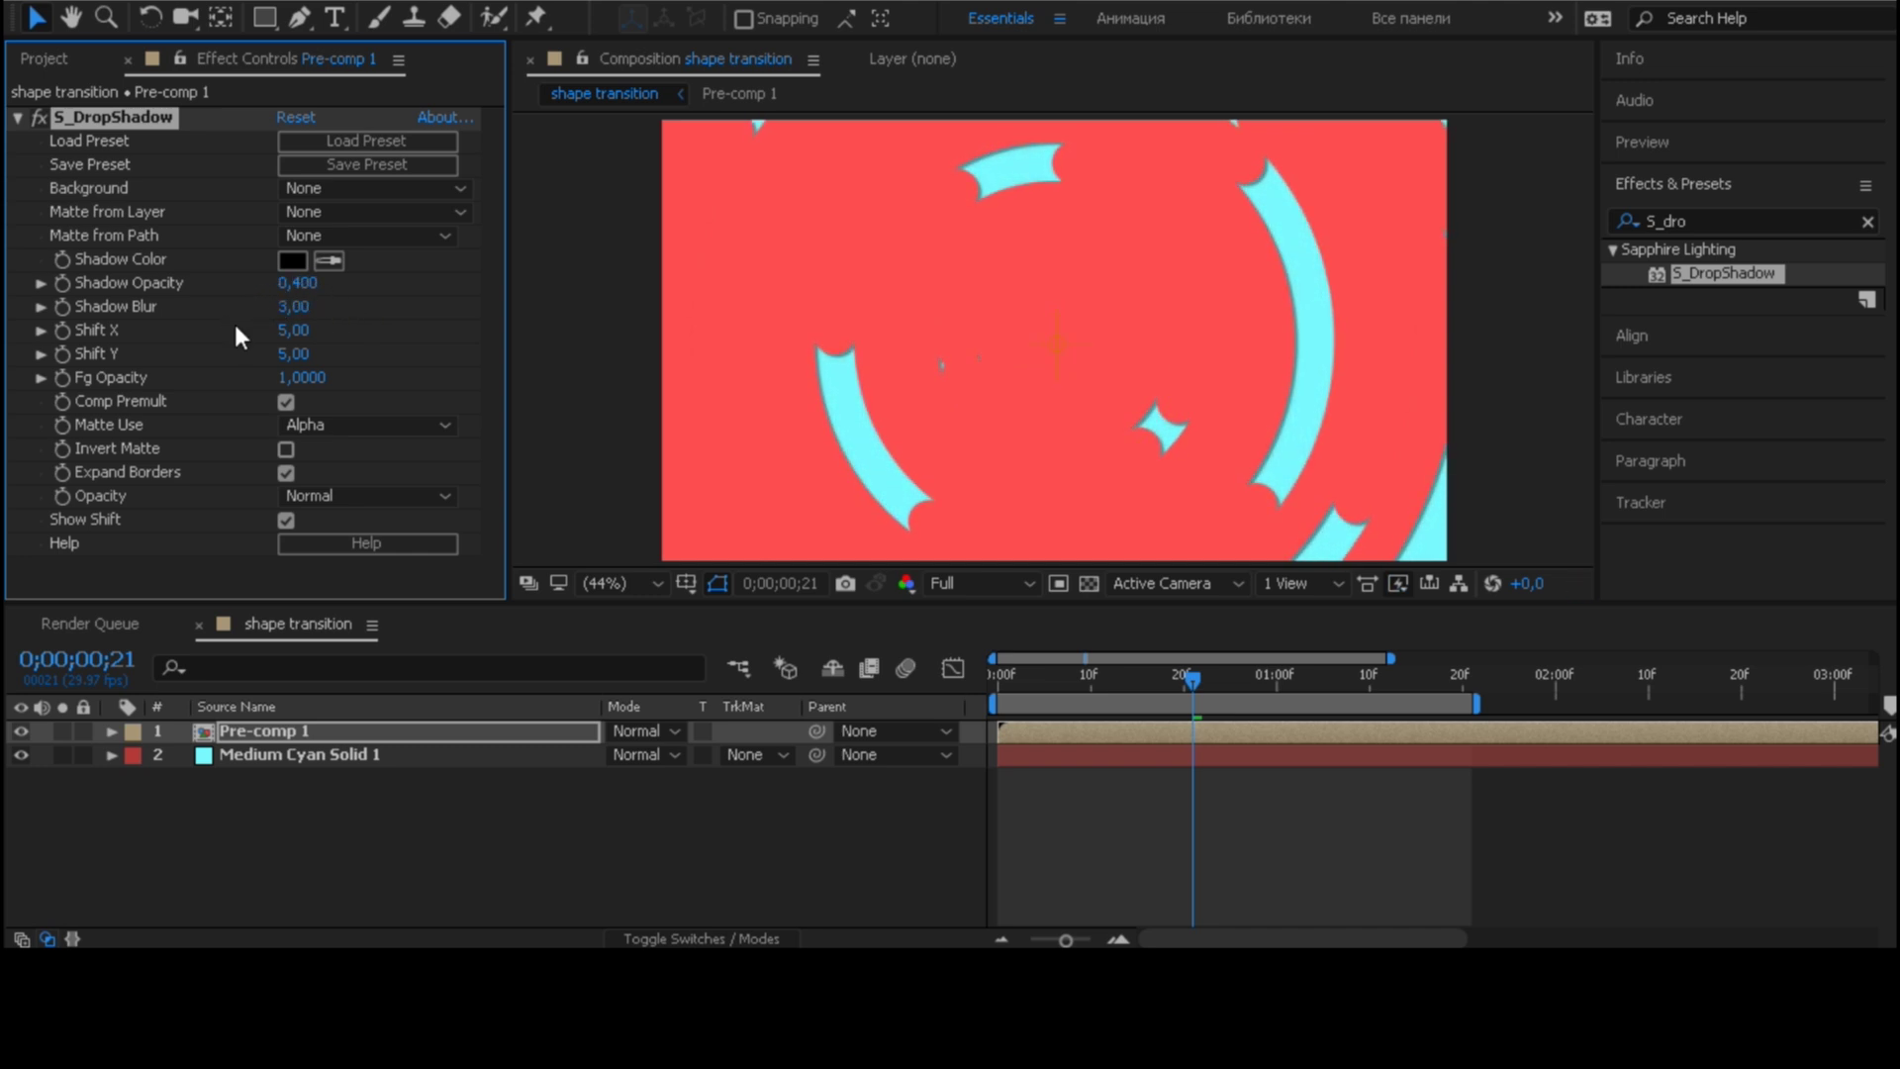
Toggle S_DropShadow off and on to compare the rings with and without the shadow, and preview the animation
{"action": "left_click", "coordinate": [39, 118]}
{"action": "left_click", "coordinate": [39, 118]}
{"action": "left_click", "coordinate": [891, 861]}
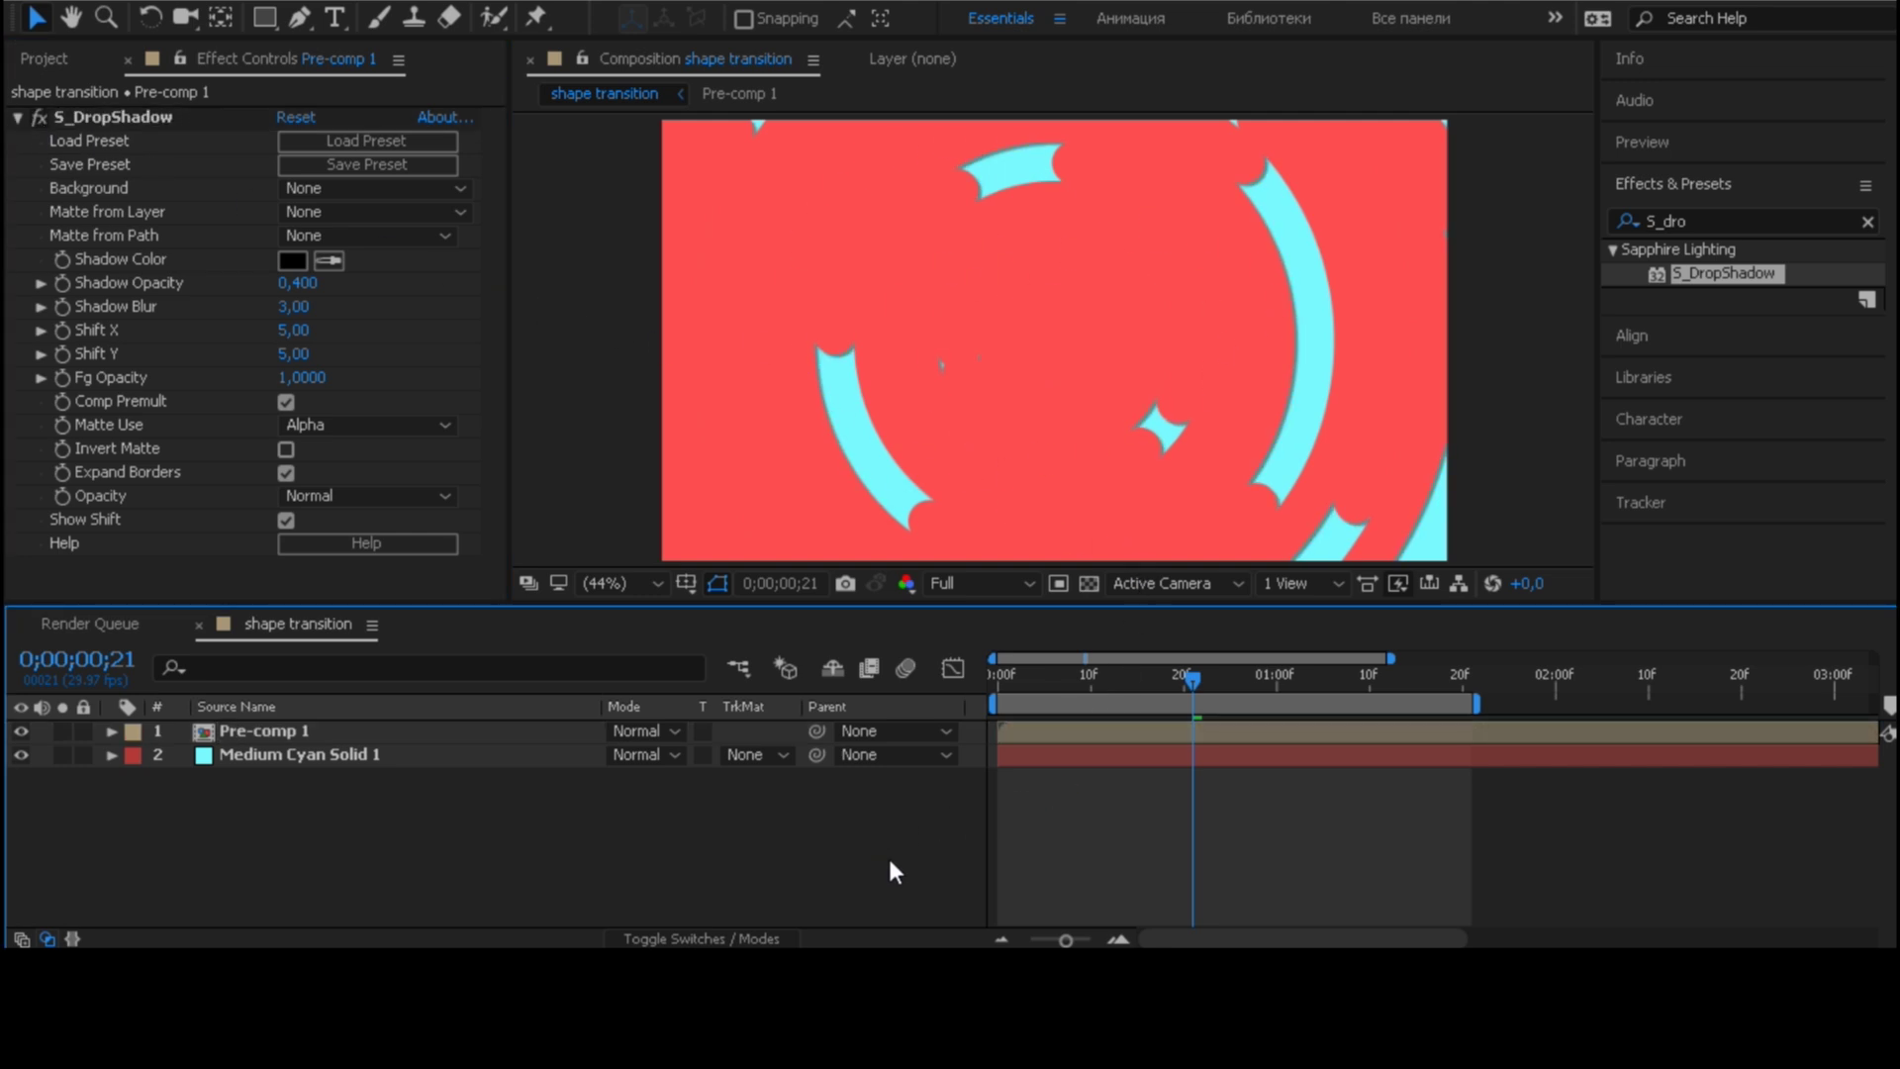
{"action": "key", "text": "space"}
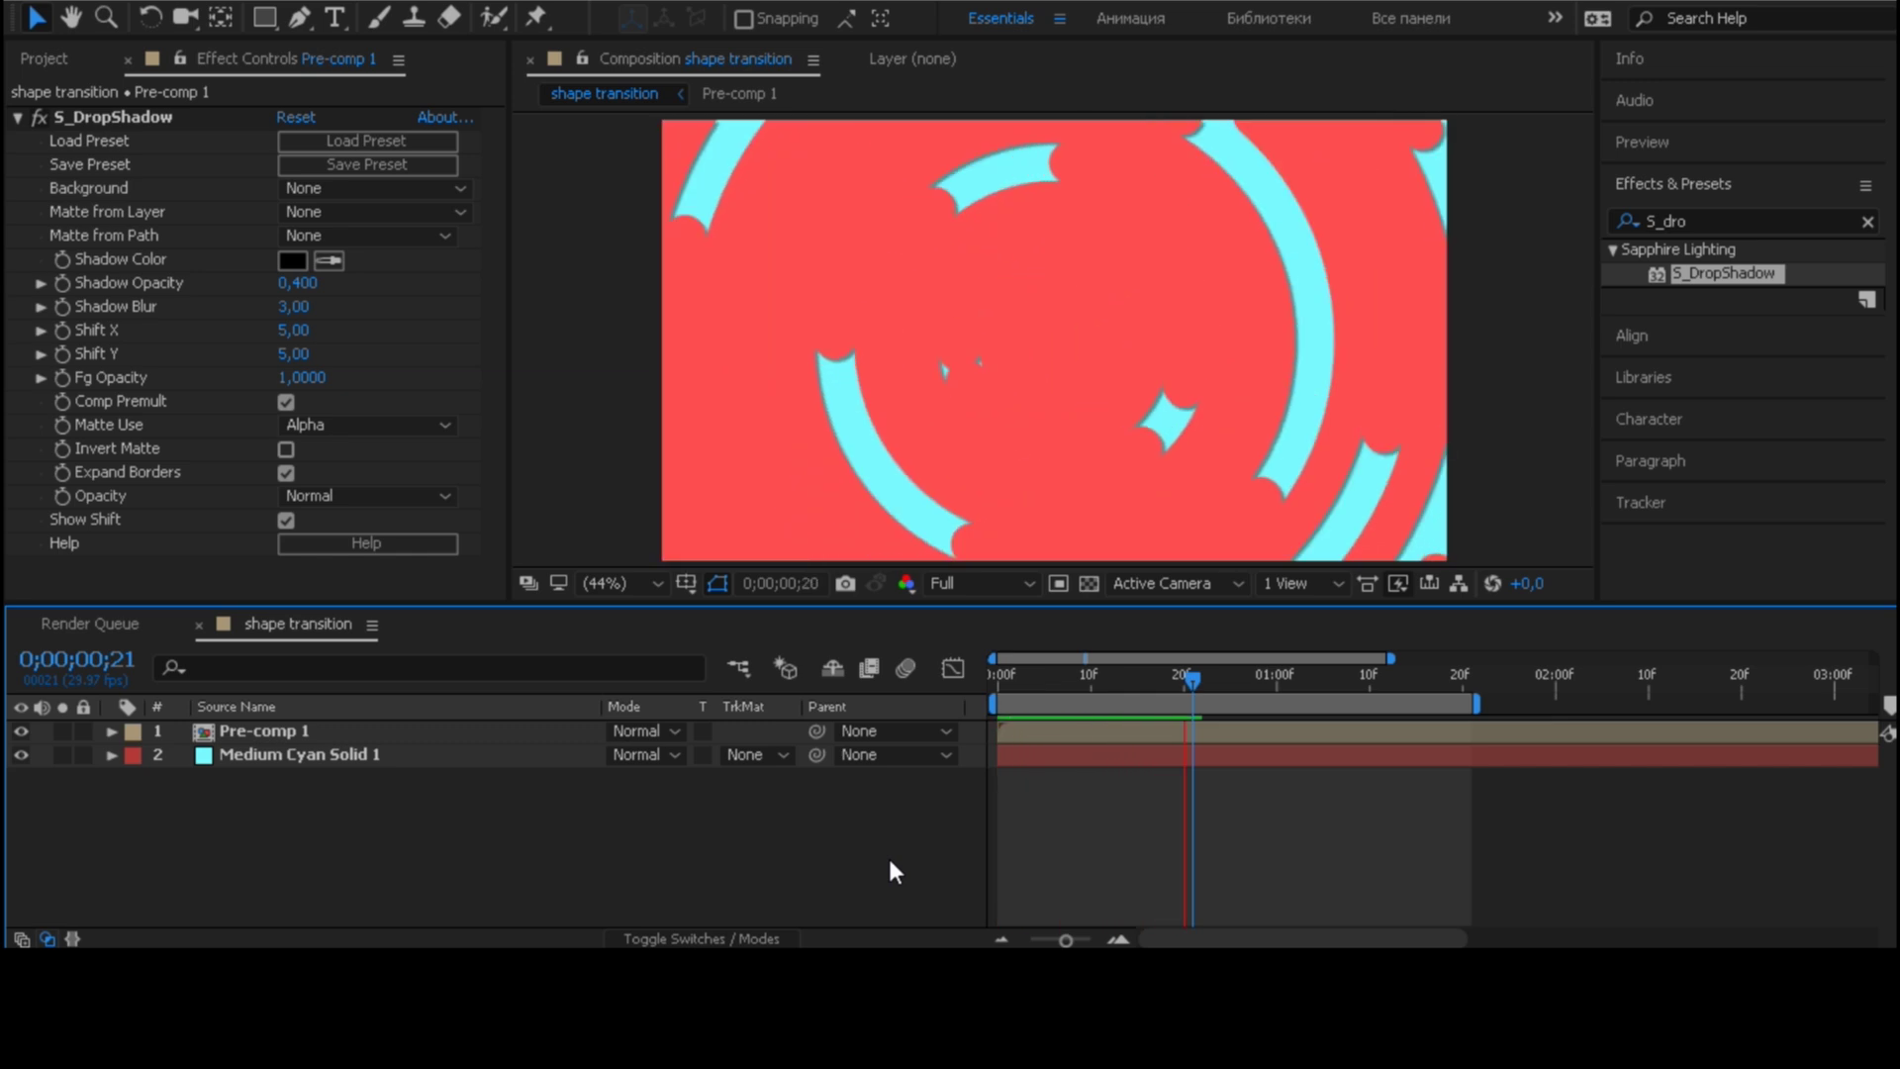